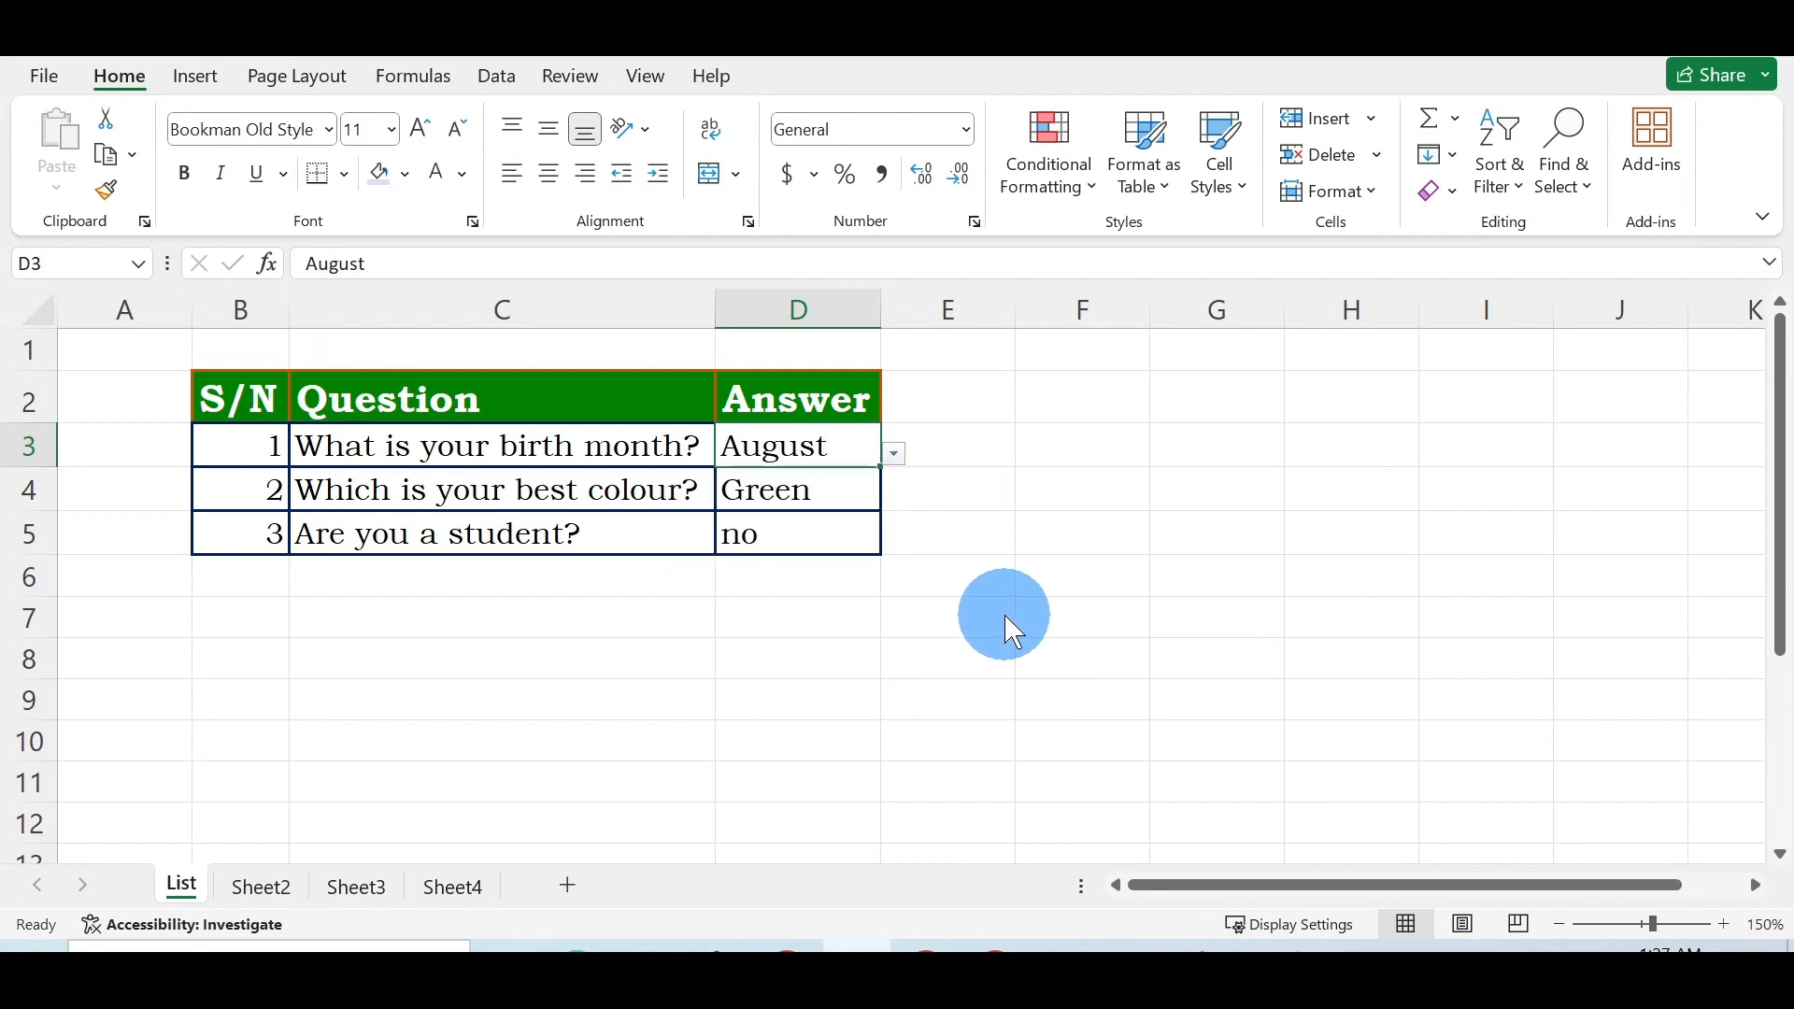
# Check the drop-down choices for the best-colour answer in D4 and the student answer in D5.
pyautogui.click(862, 482)
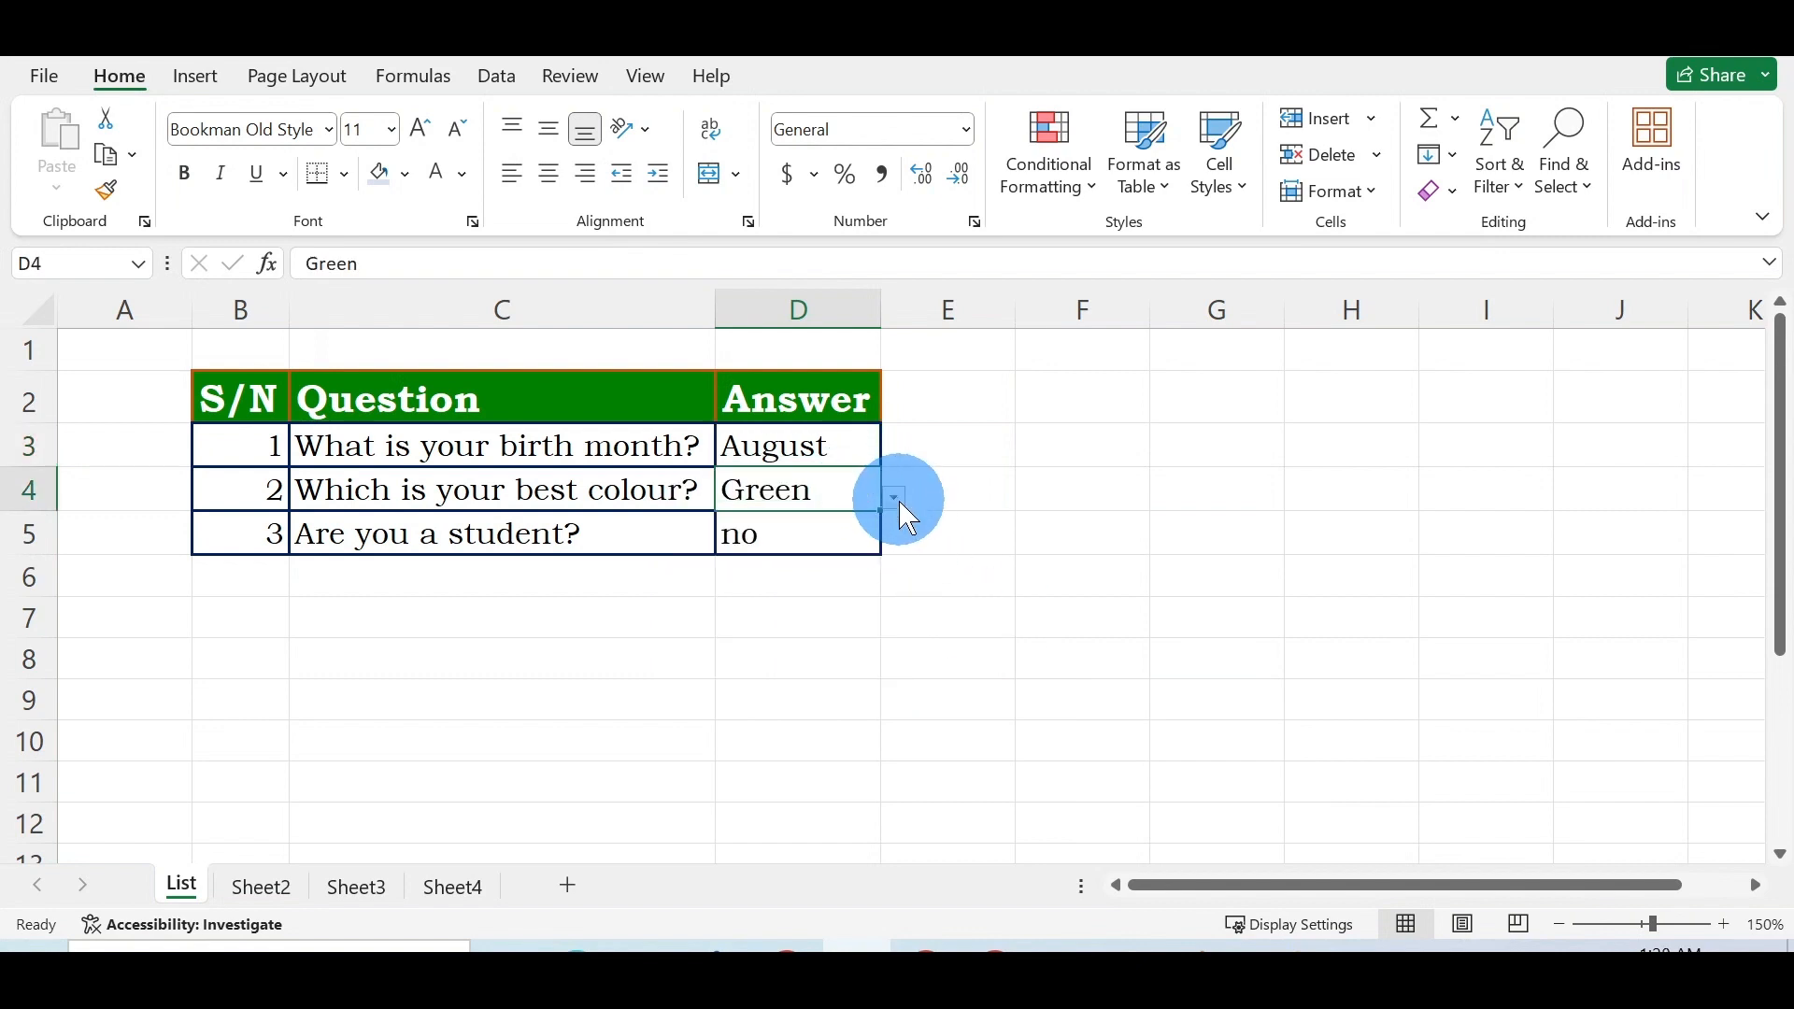
pyautogui.click(896, 499)
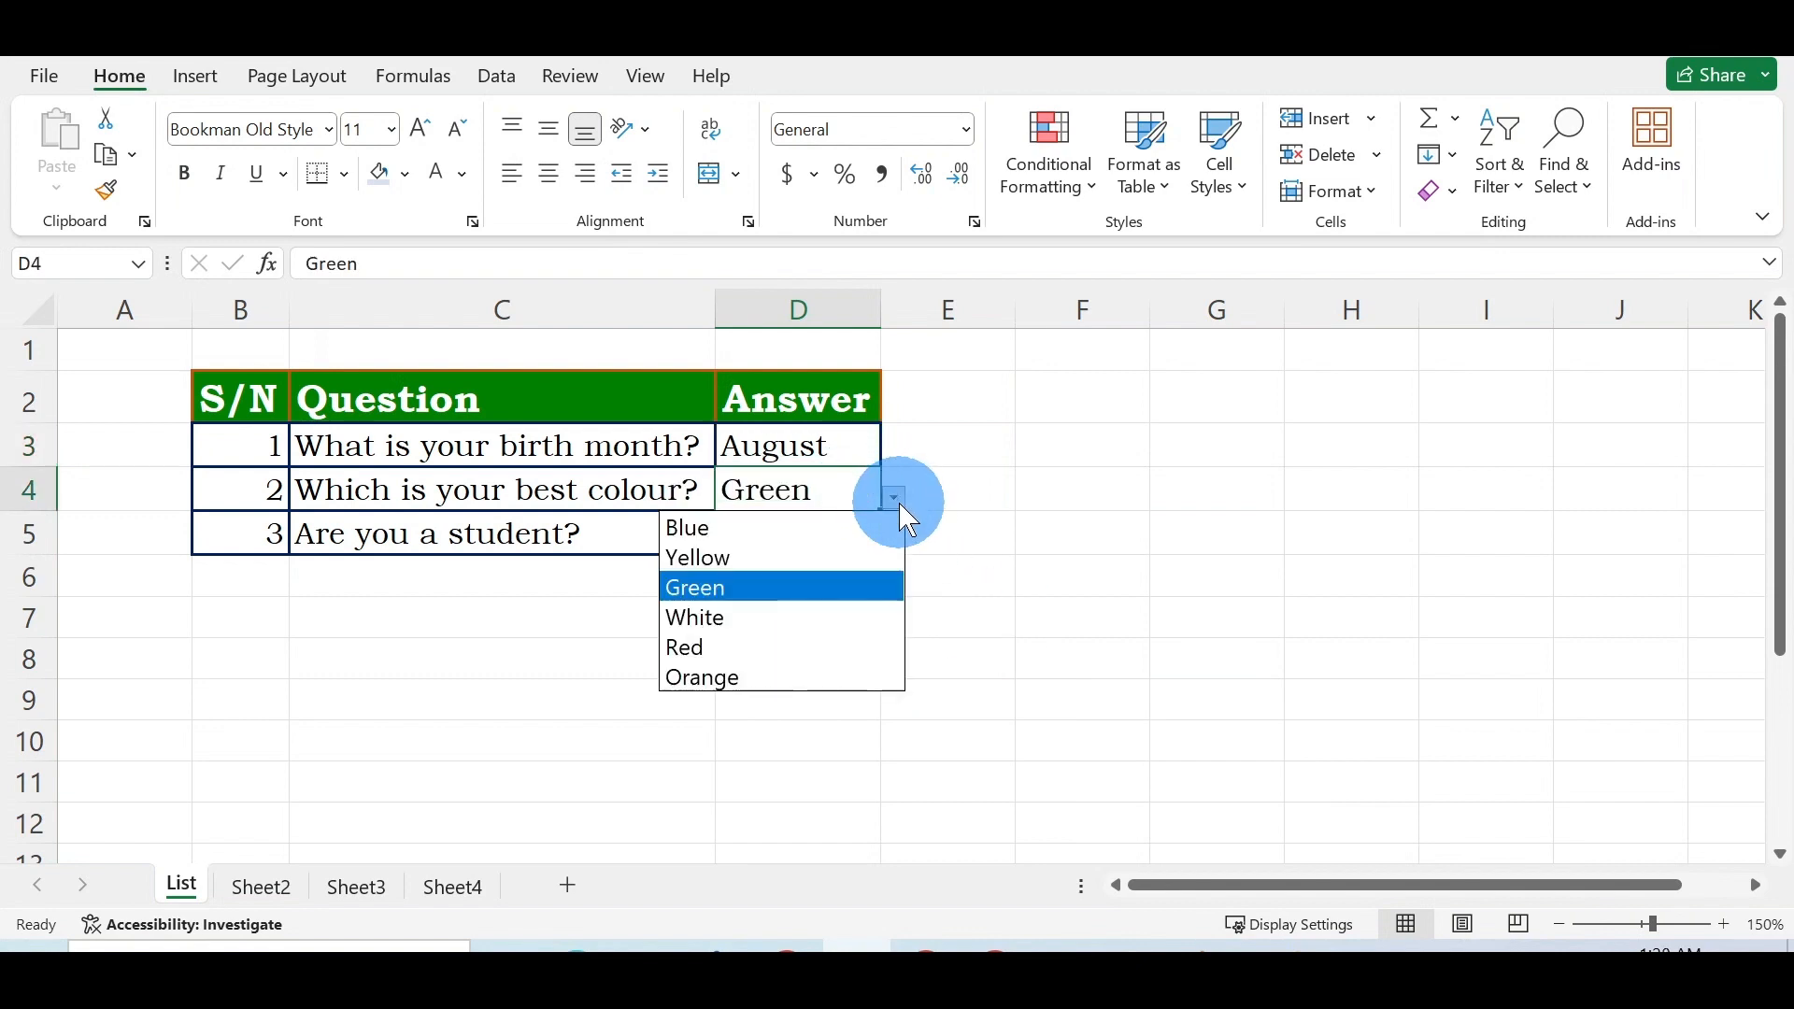
pyautogui.click(997, 641)
pyautogui.click(844, 538)
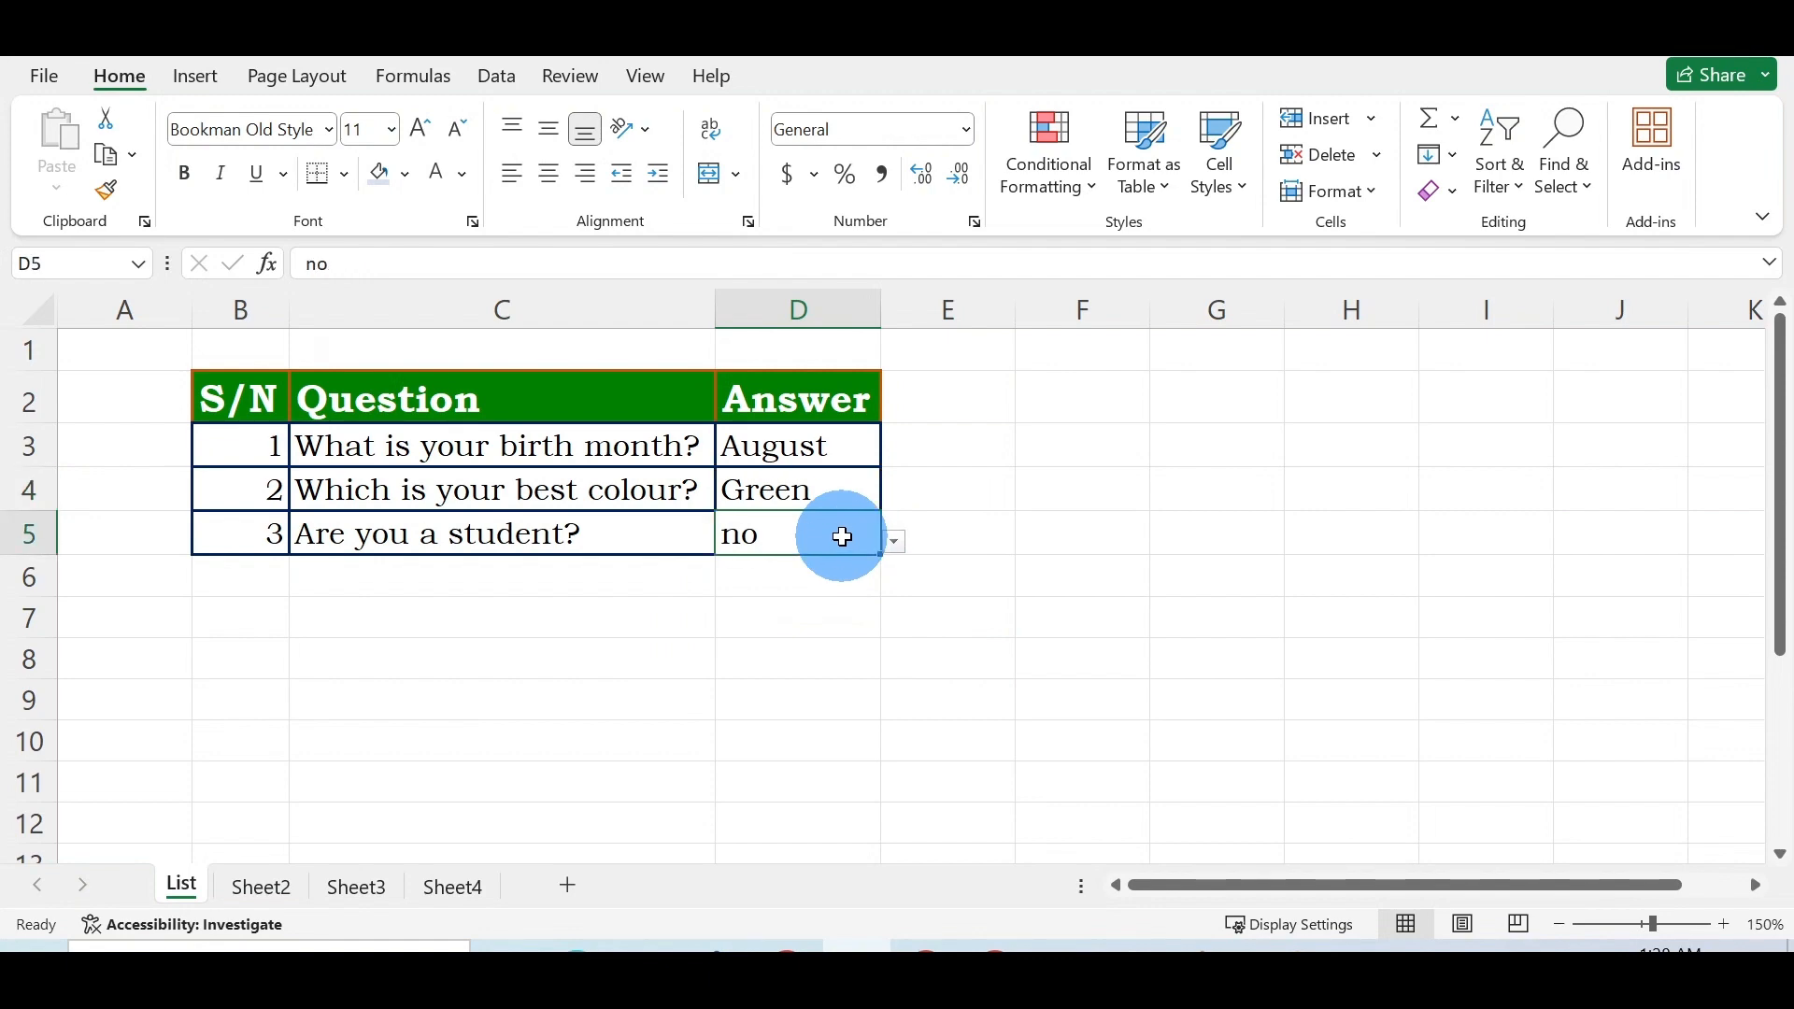
pyautogui.click(896, 542)
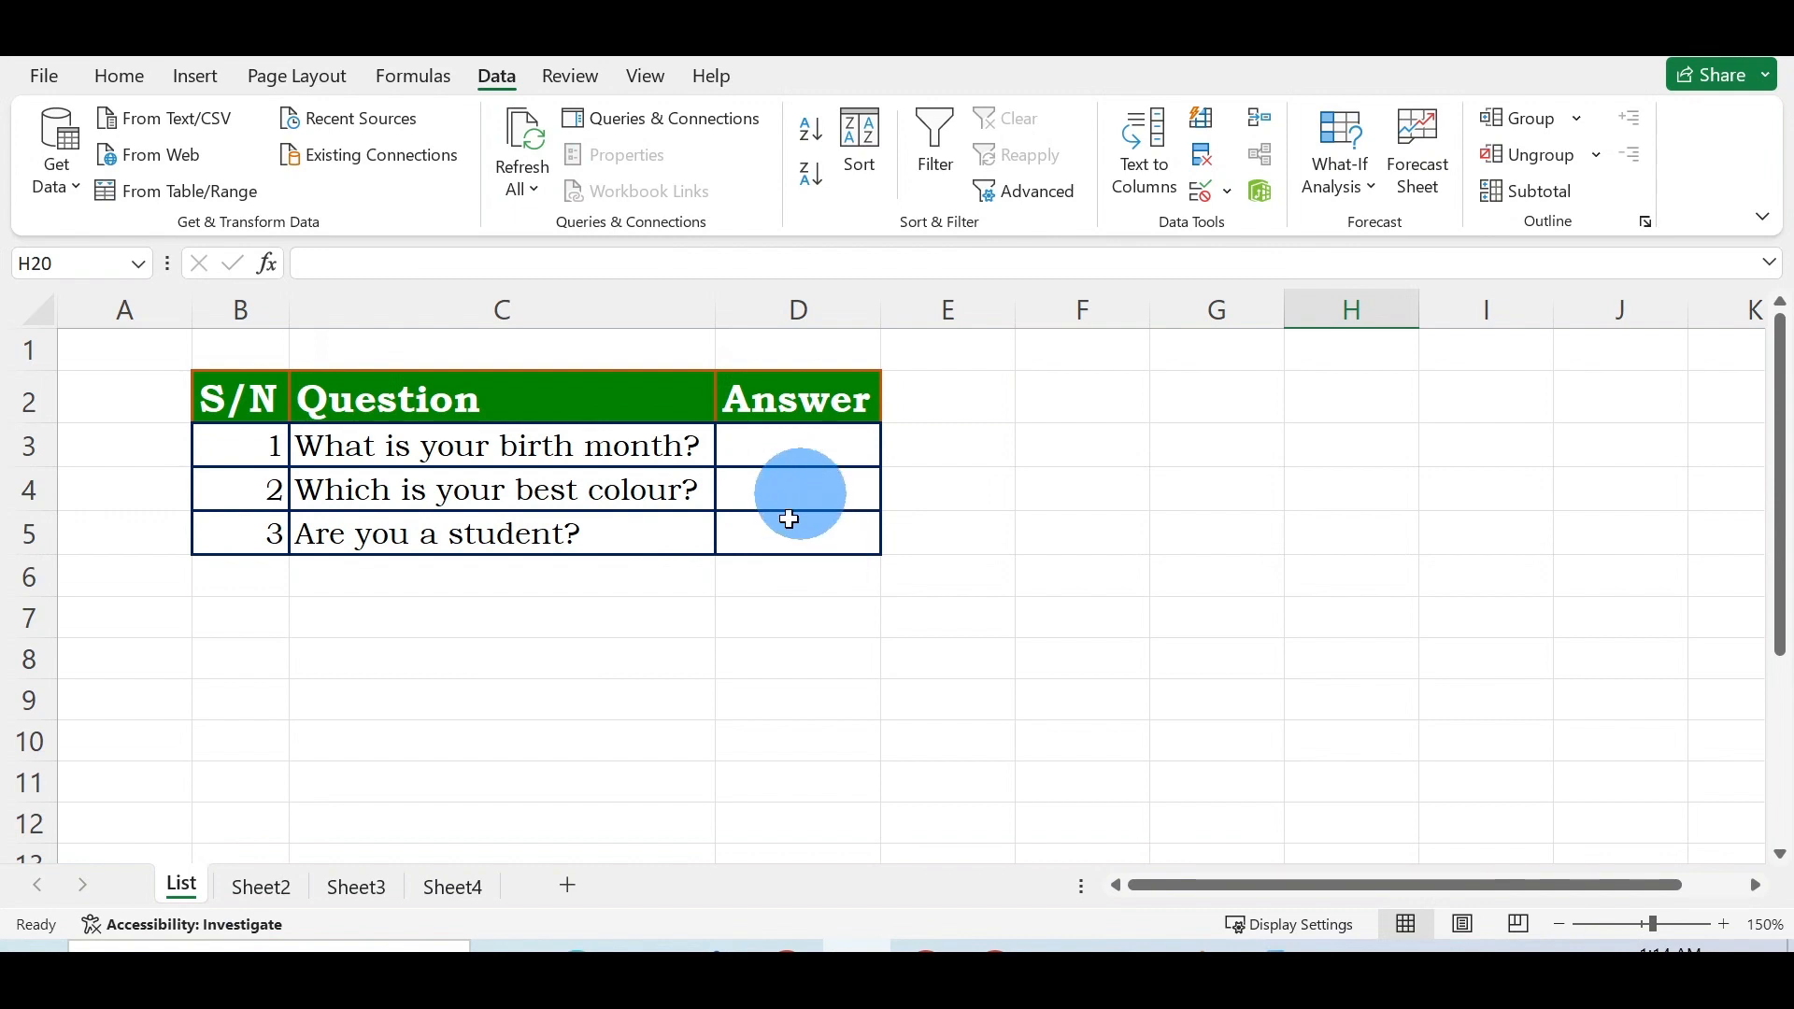
# Examine the month and colour source lists on Sheet2 and return to the List sheet.
pyautogui.click(267, 884)
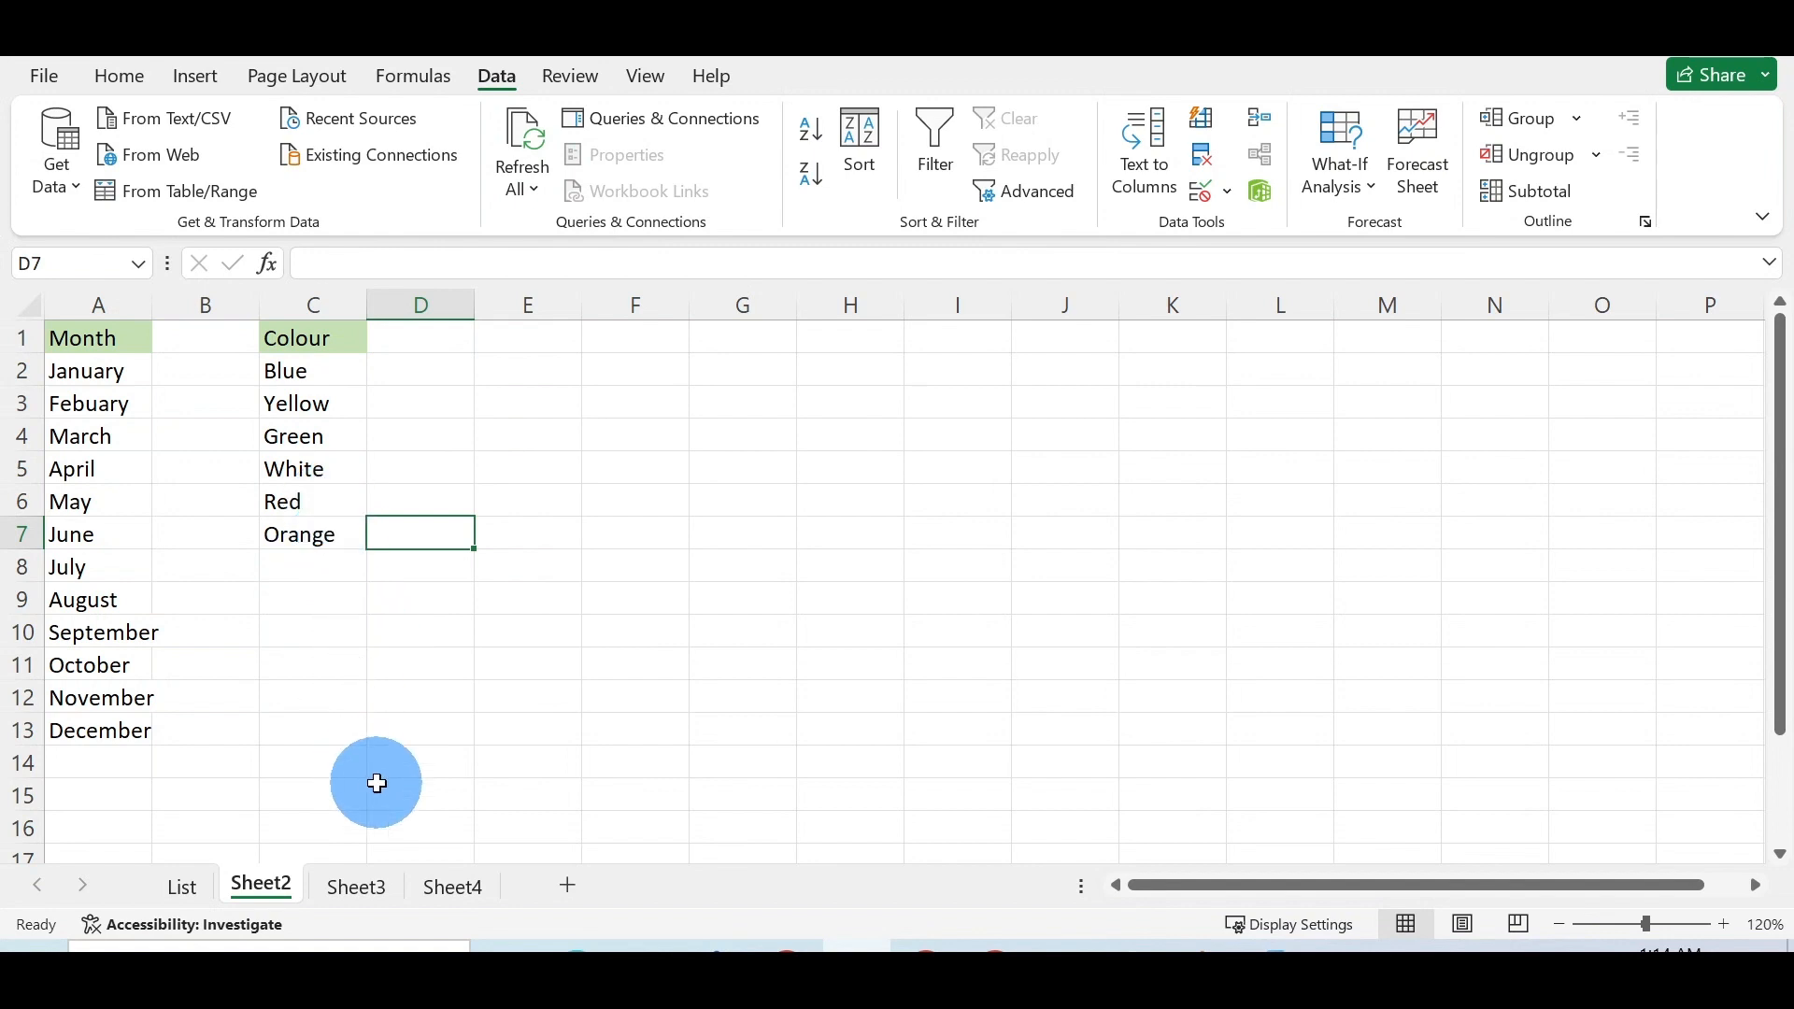
pyautogui.click(186, 883)
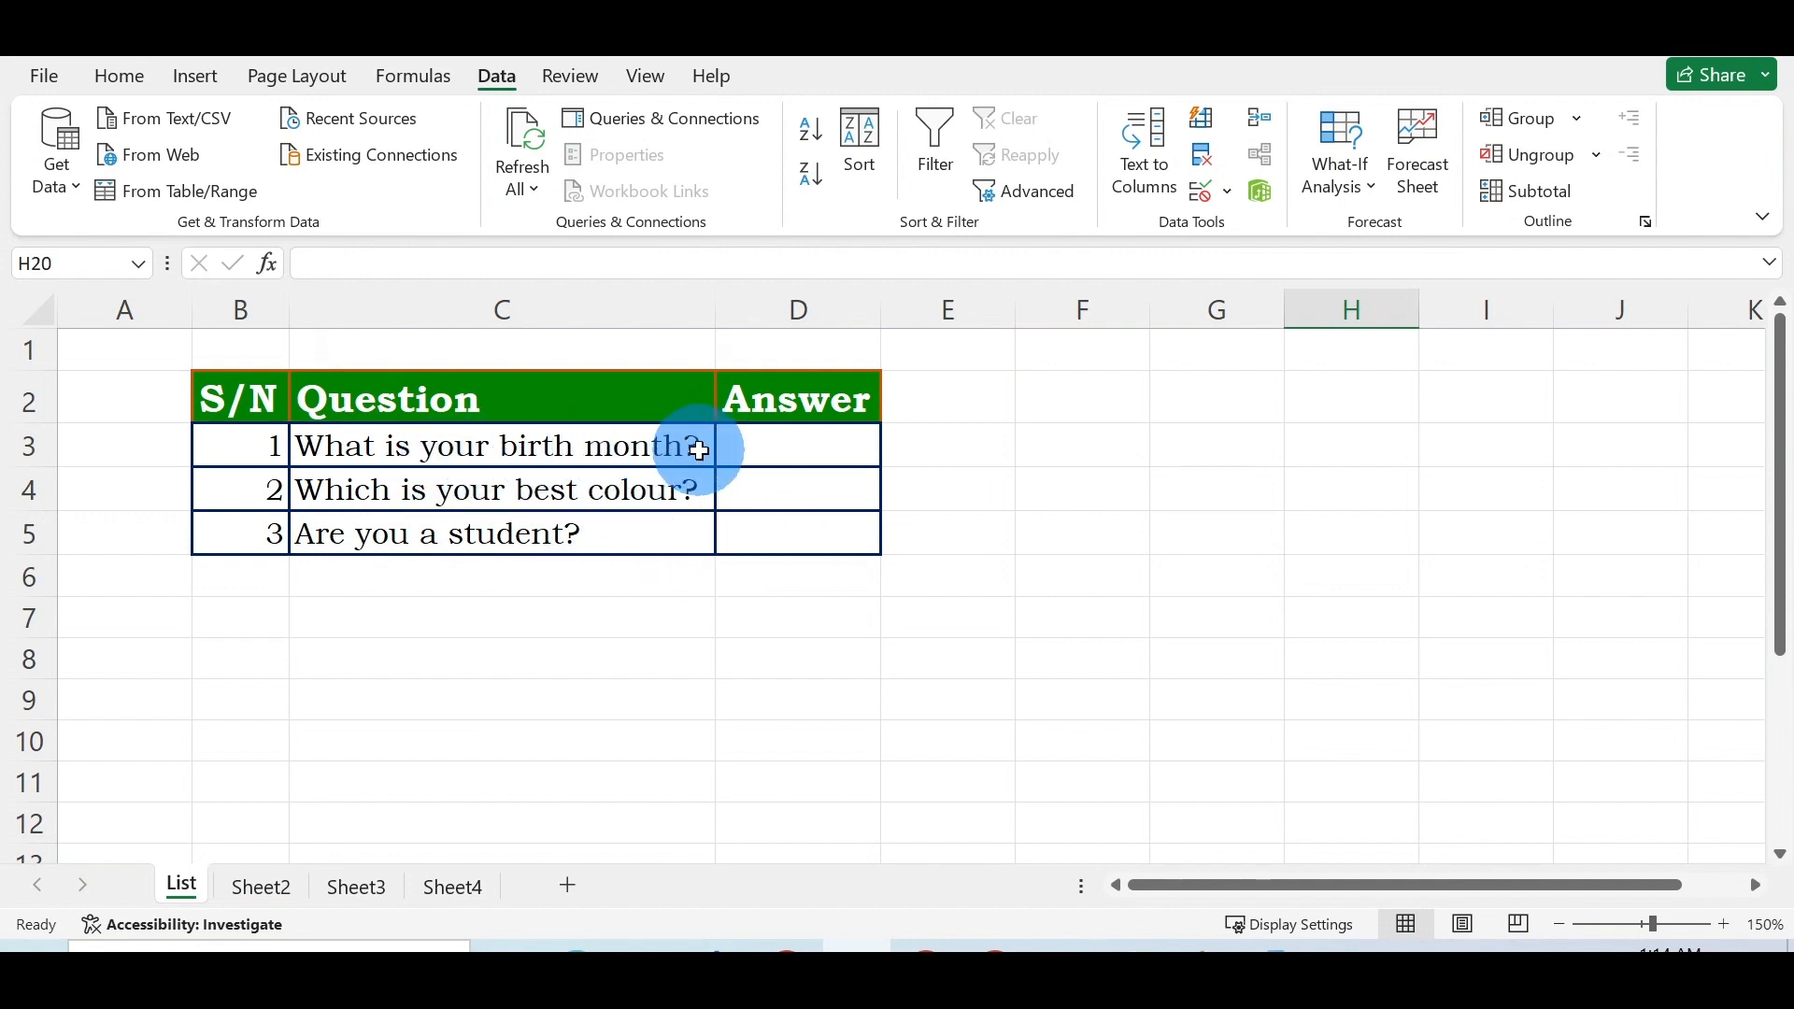
# Start a data validation rule for the birth-month answer cell D3 that allows a List.
pyautogui.click(799, 450)
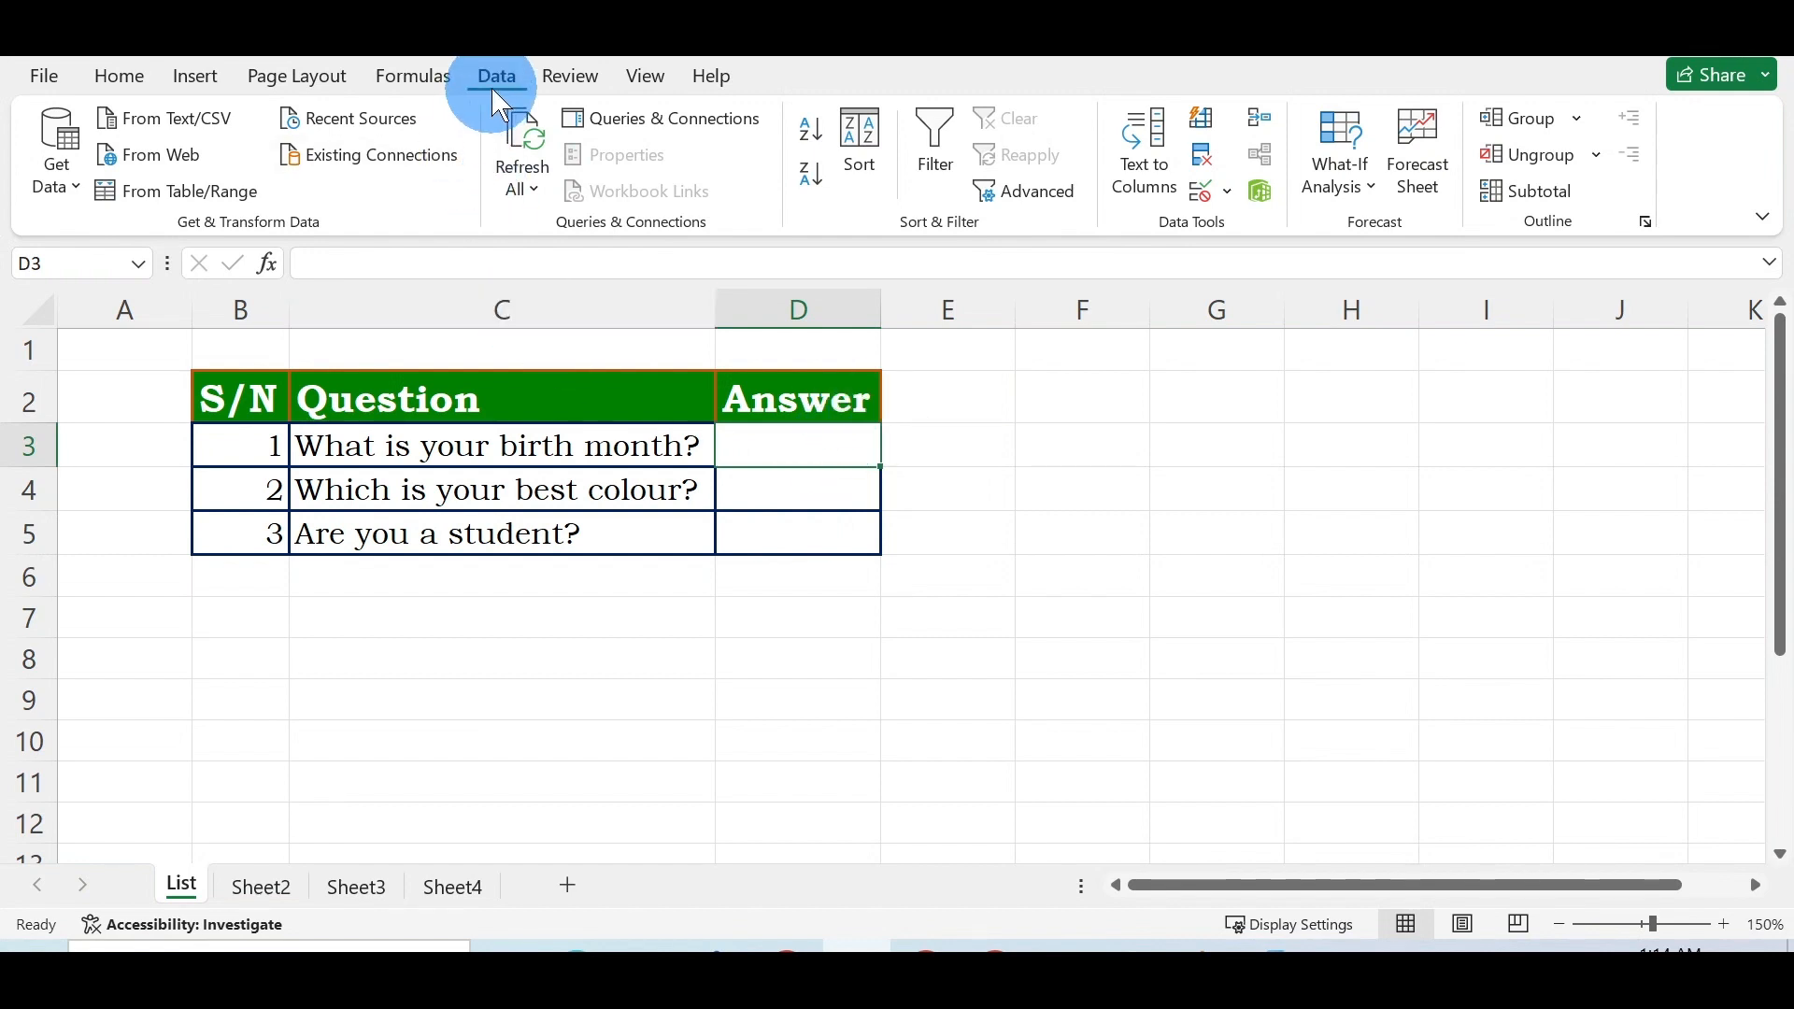
pyautogui.click(299, 78)
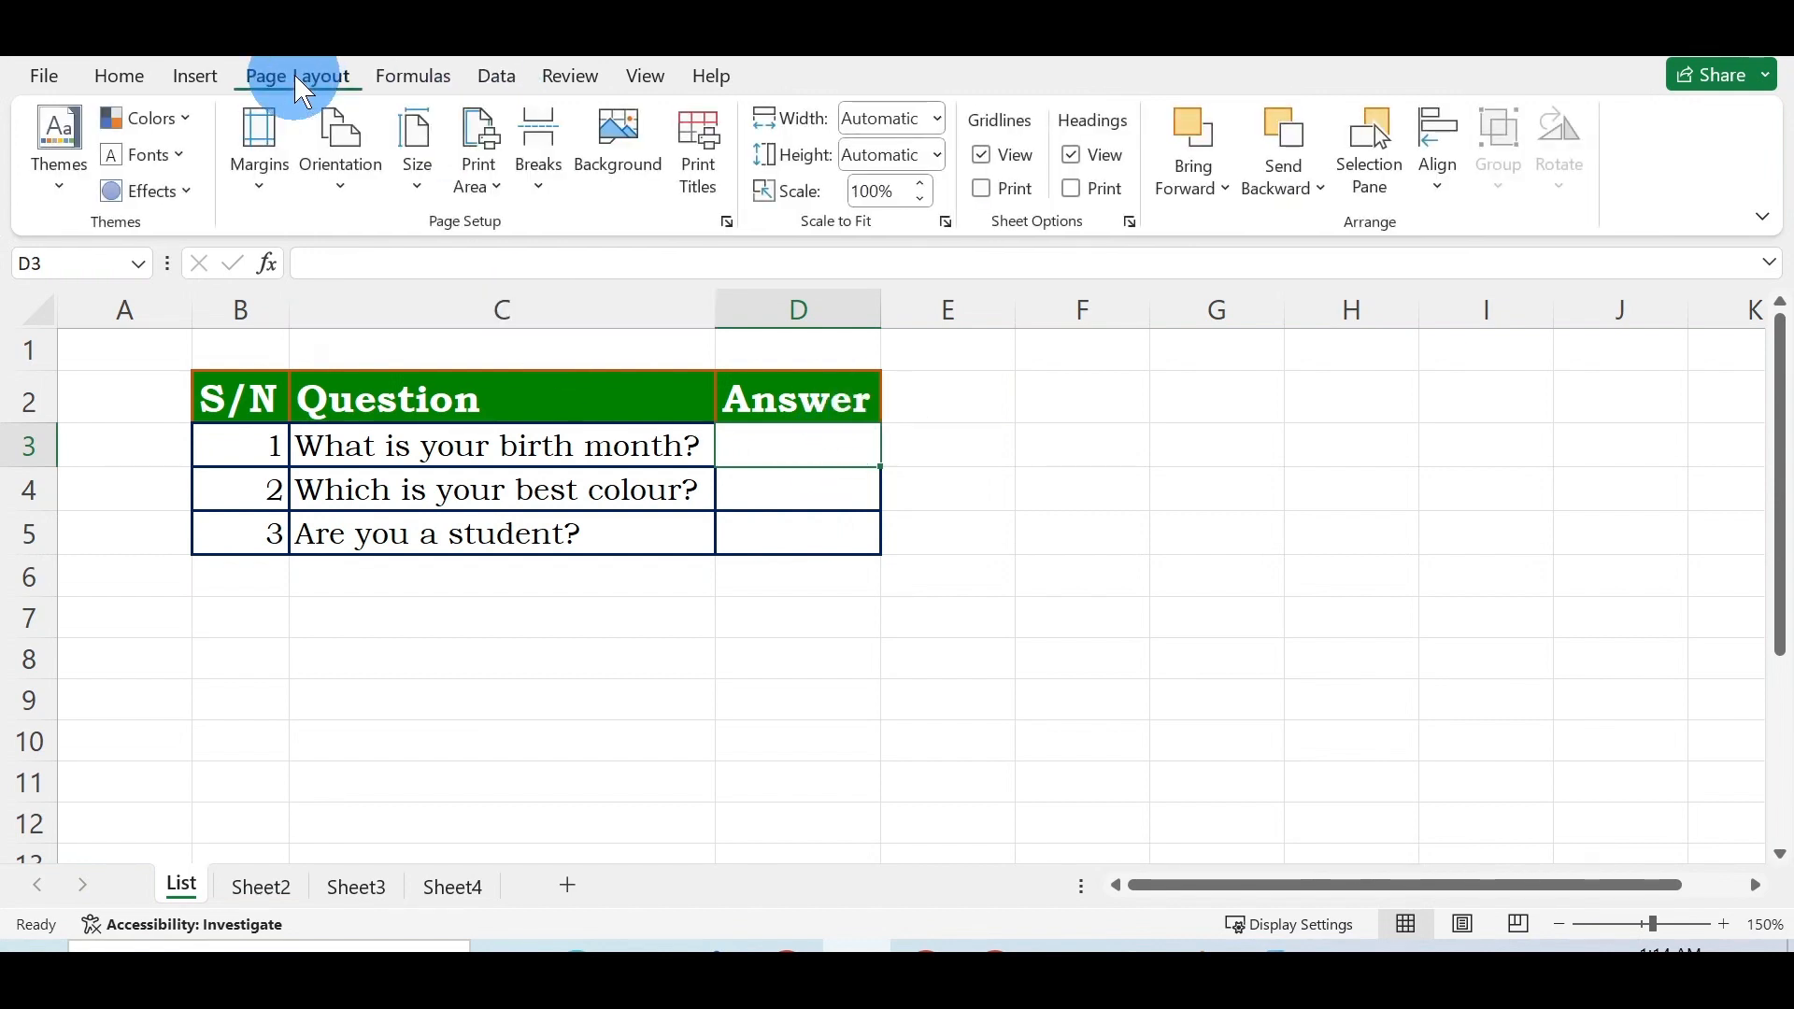
pyautogui.click(495, 80)
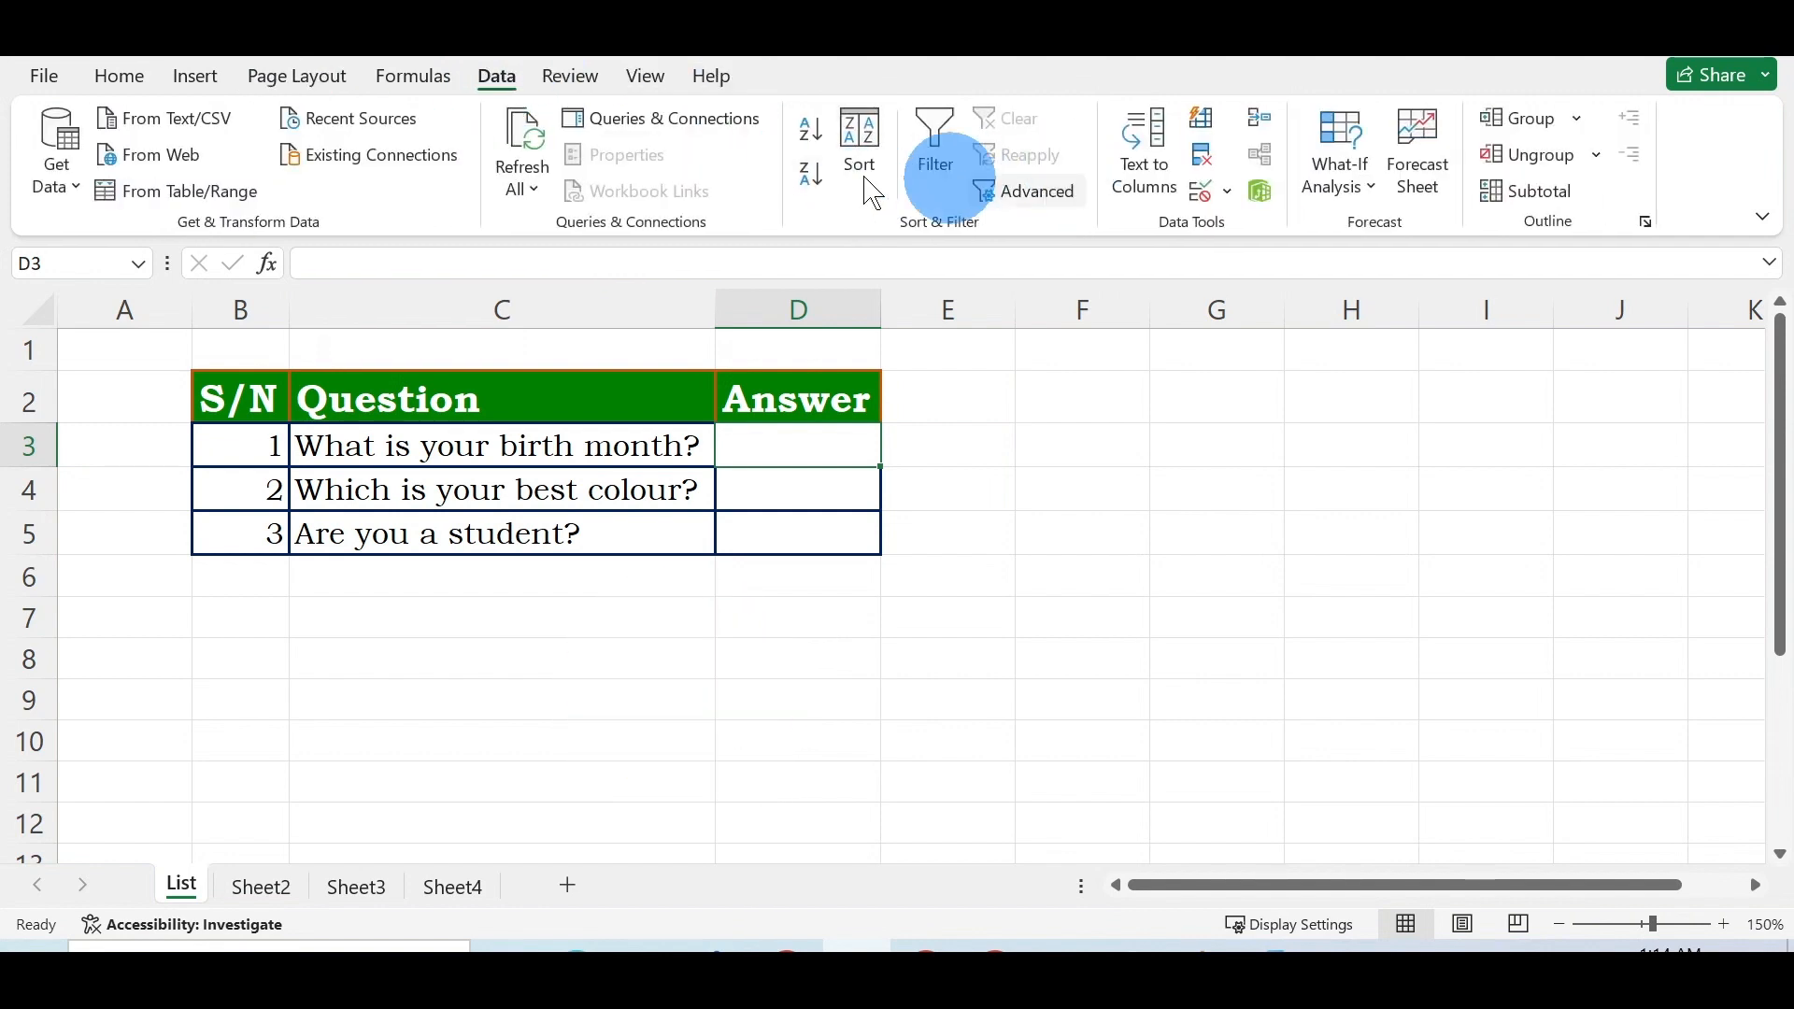
pyautogui.click(1227, 191)
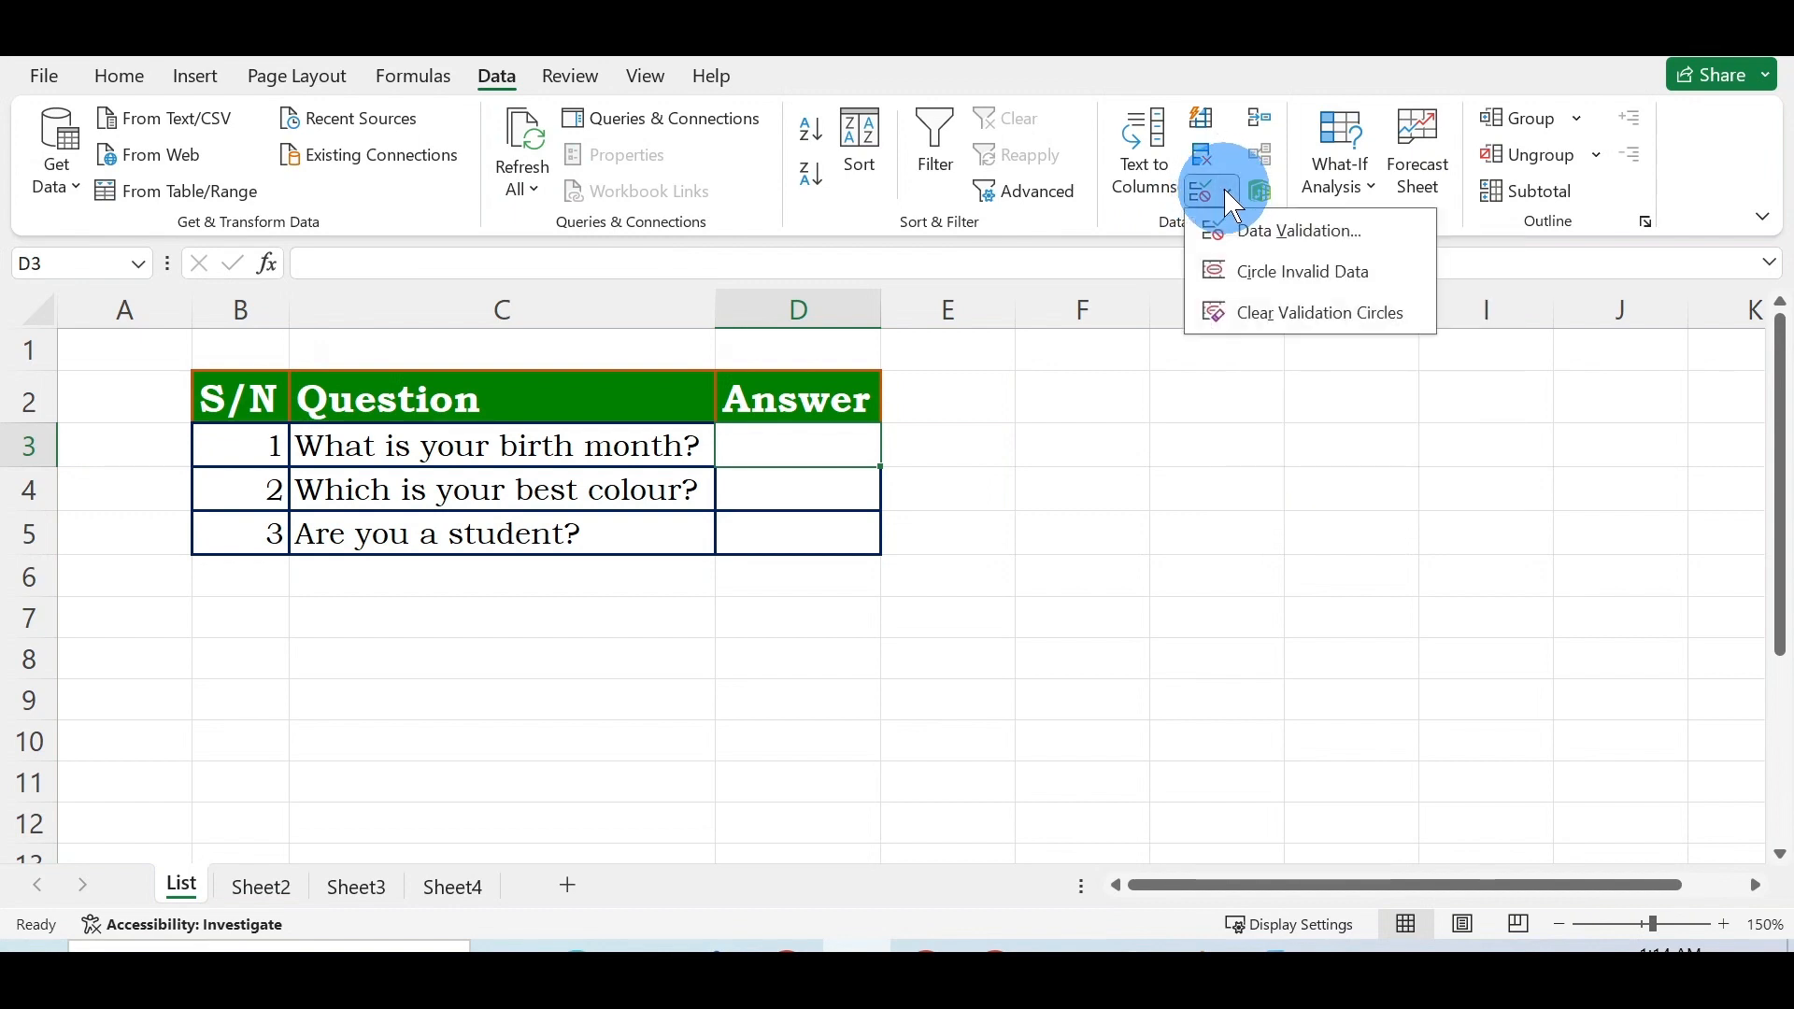
pyautogui.click(1295, 230)
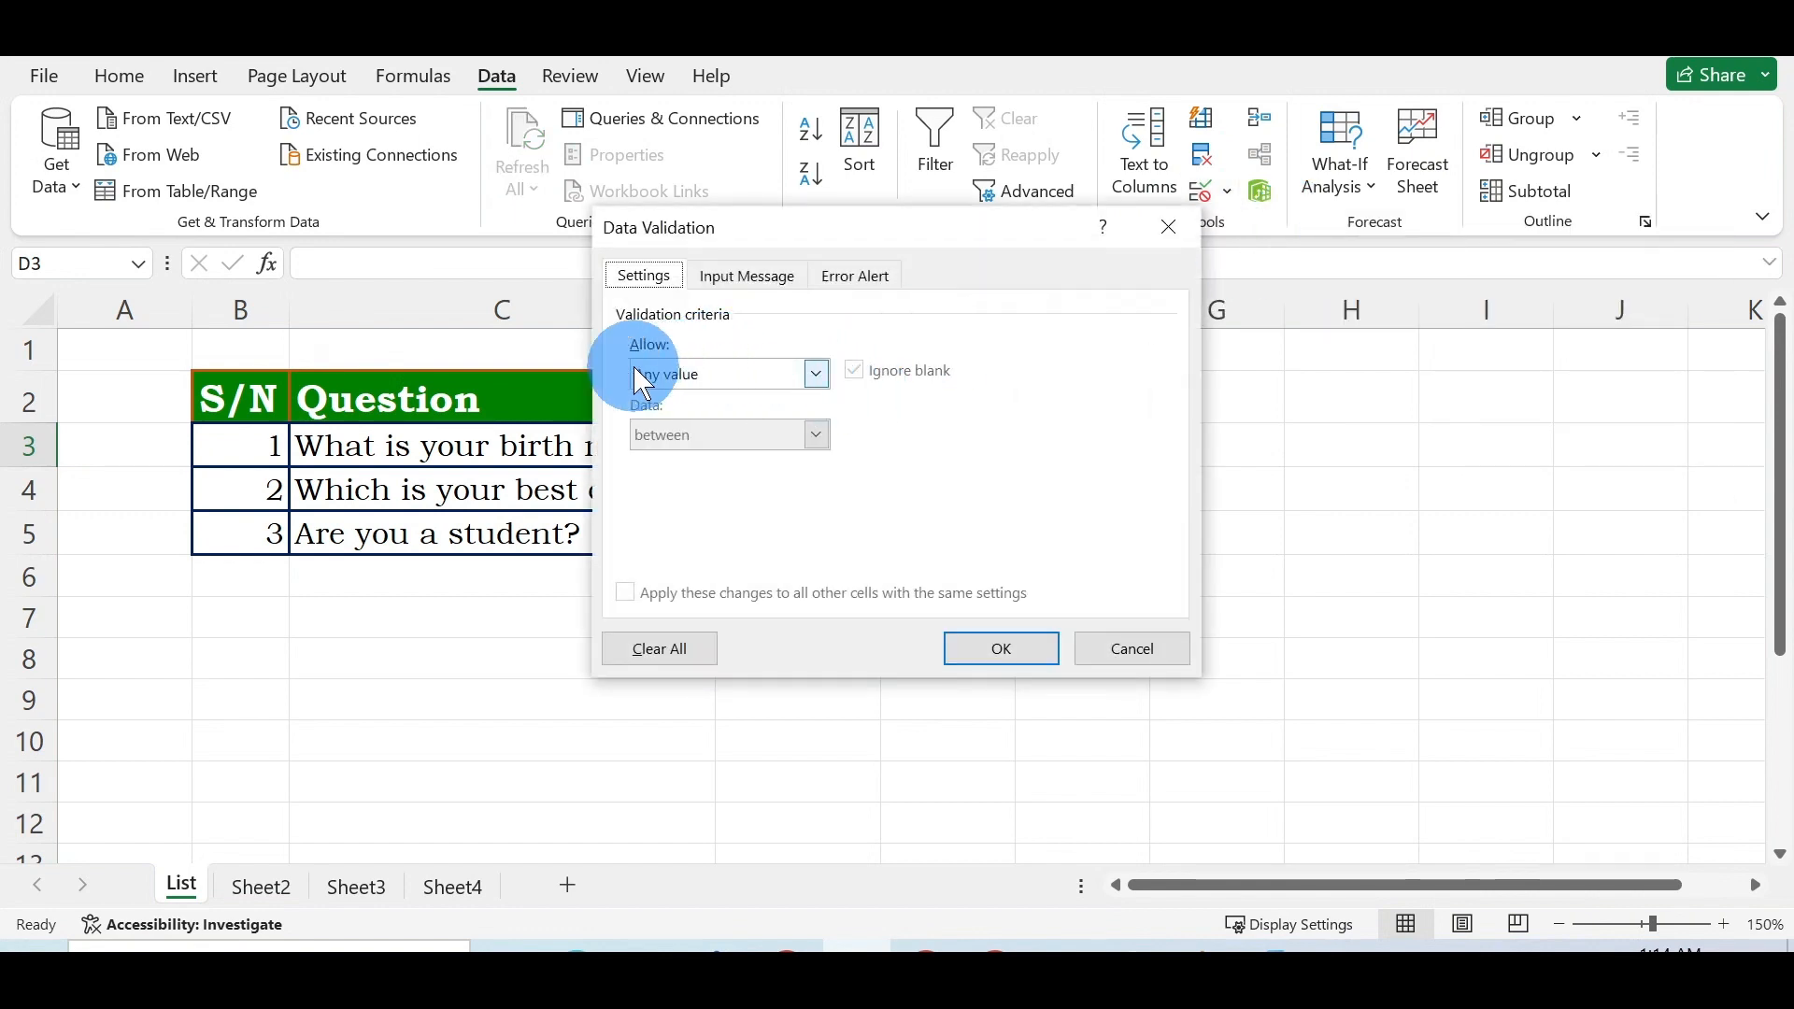
pyautogui.click(821, 371)
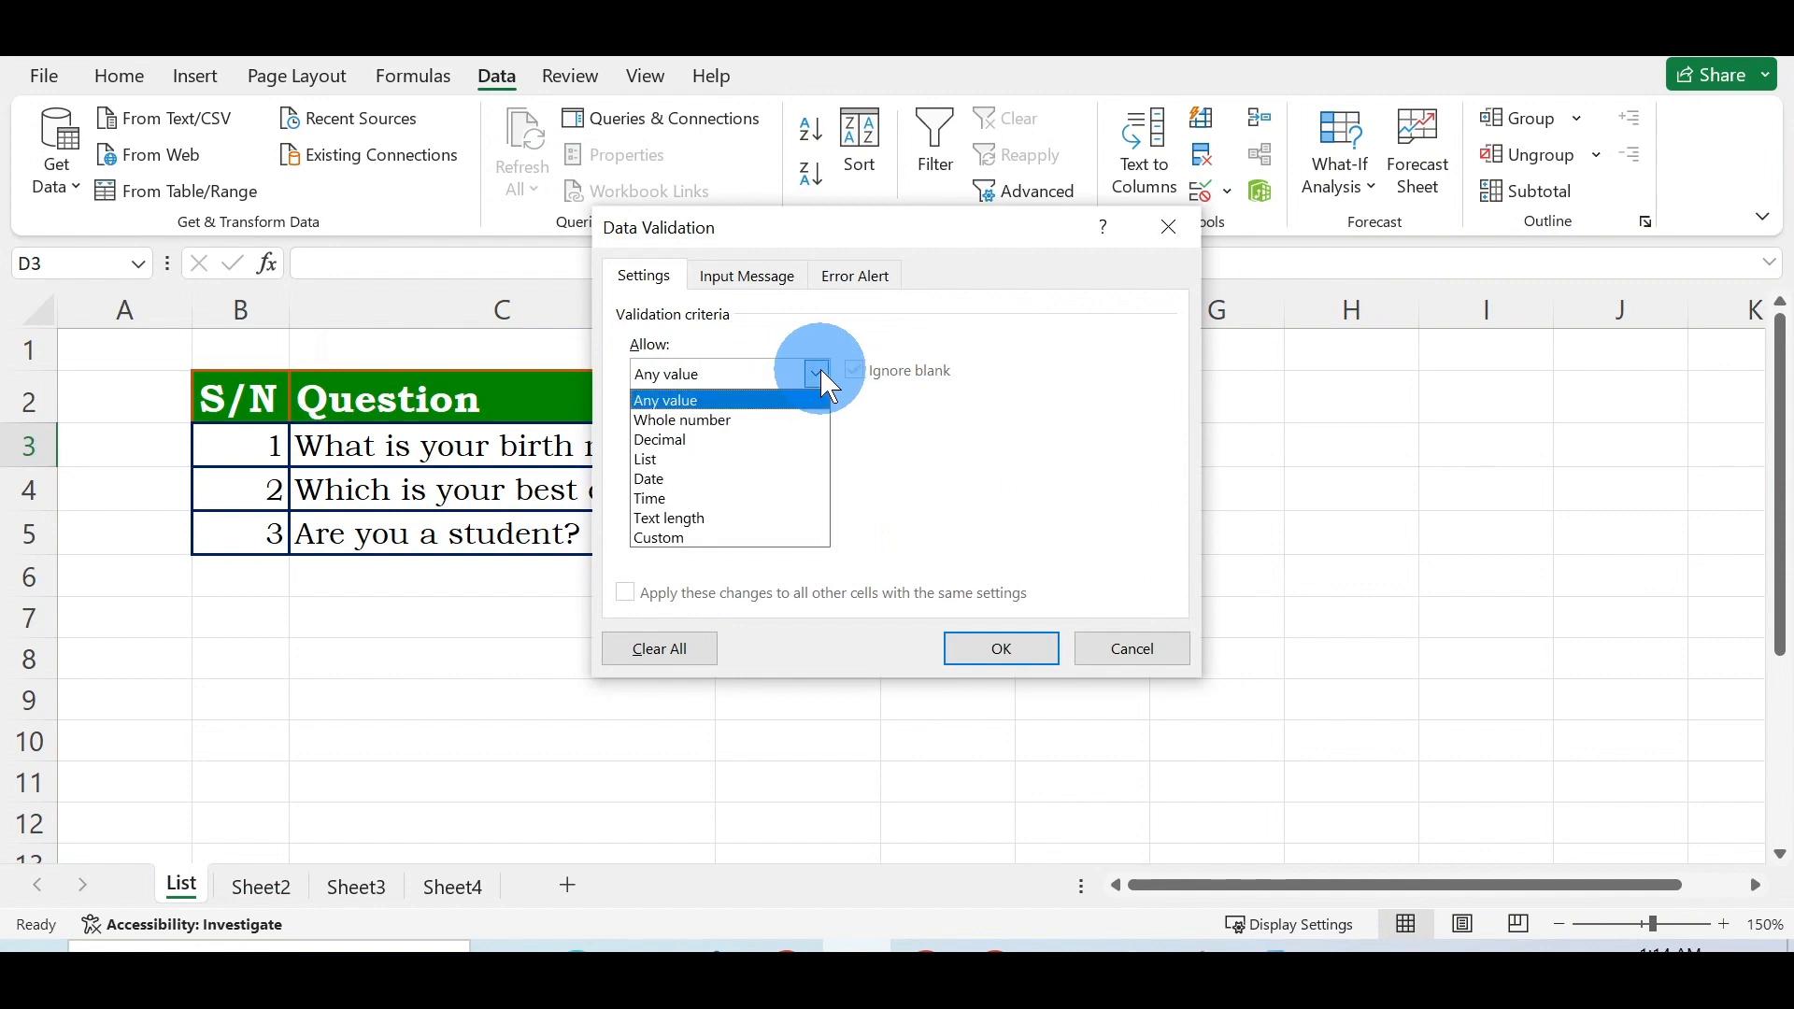
pyautogui.click(693, 458)
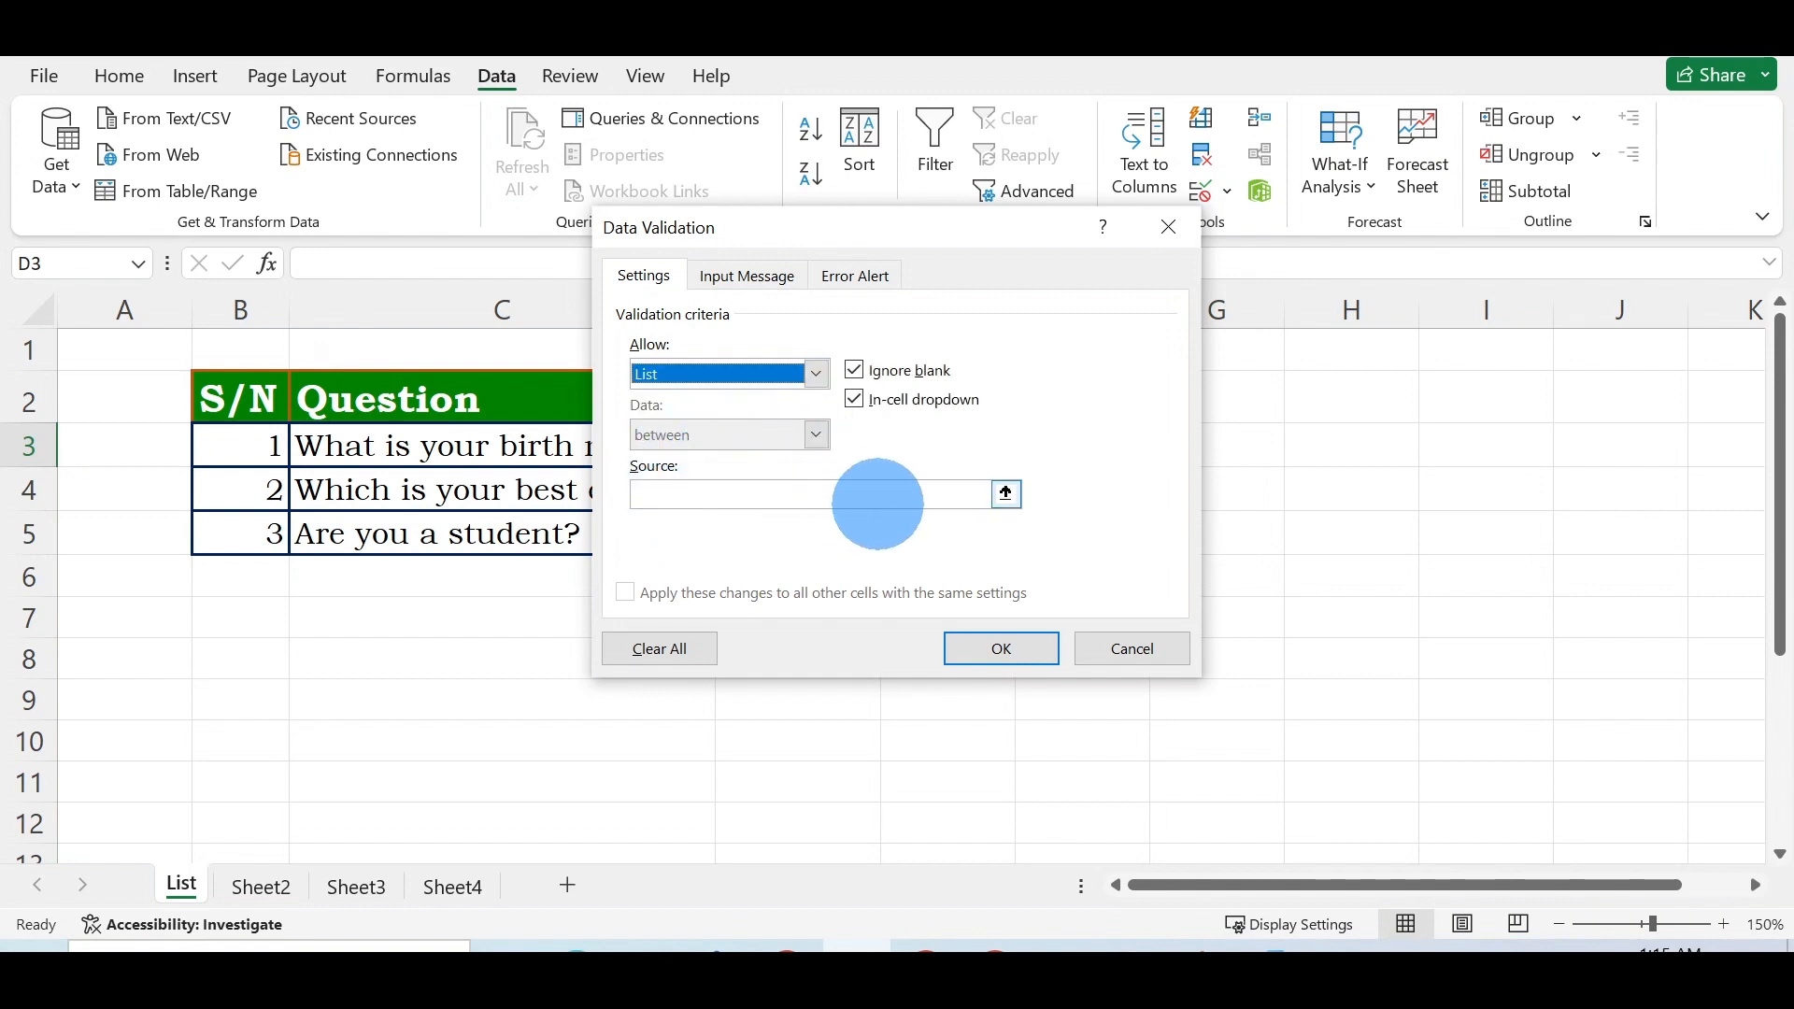
# Set the list source for D3 to the months on Sheet2, =Sheet2!$A$2:$A$13, and apply the validation.
pyautogui.click(760, 485)
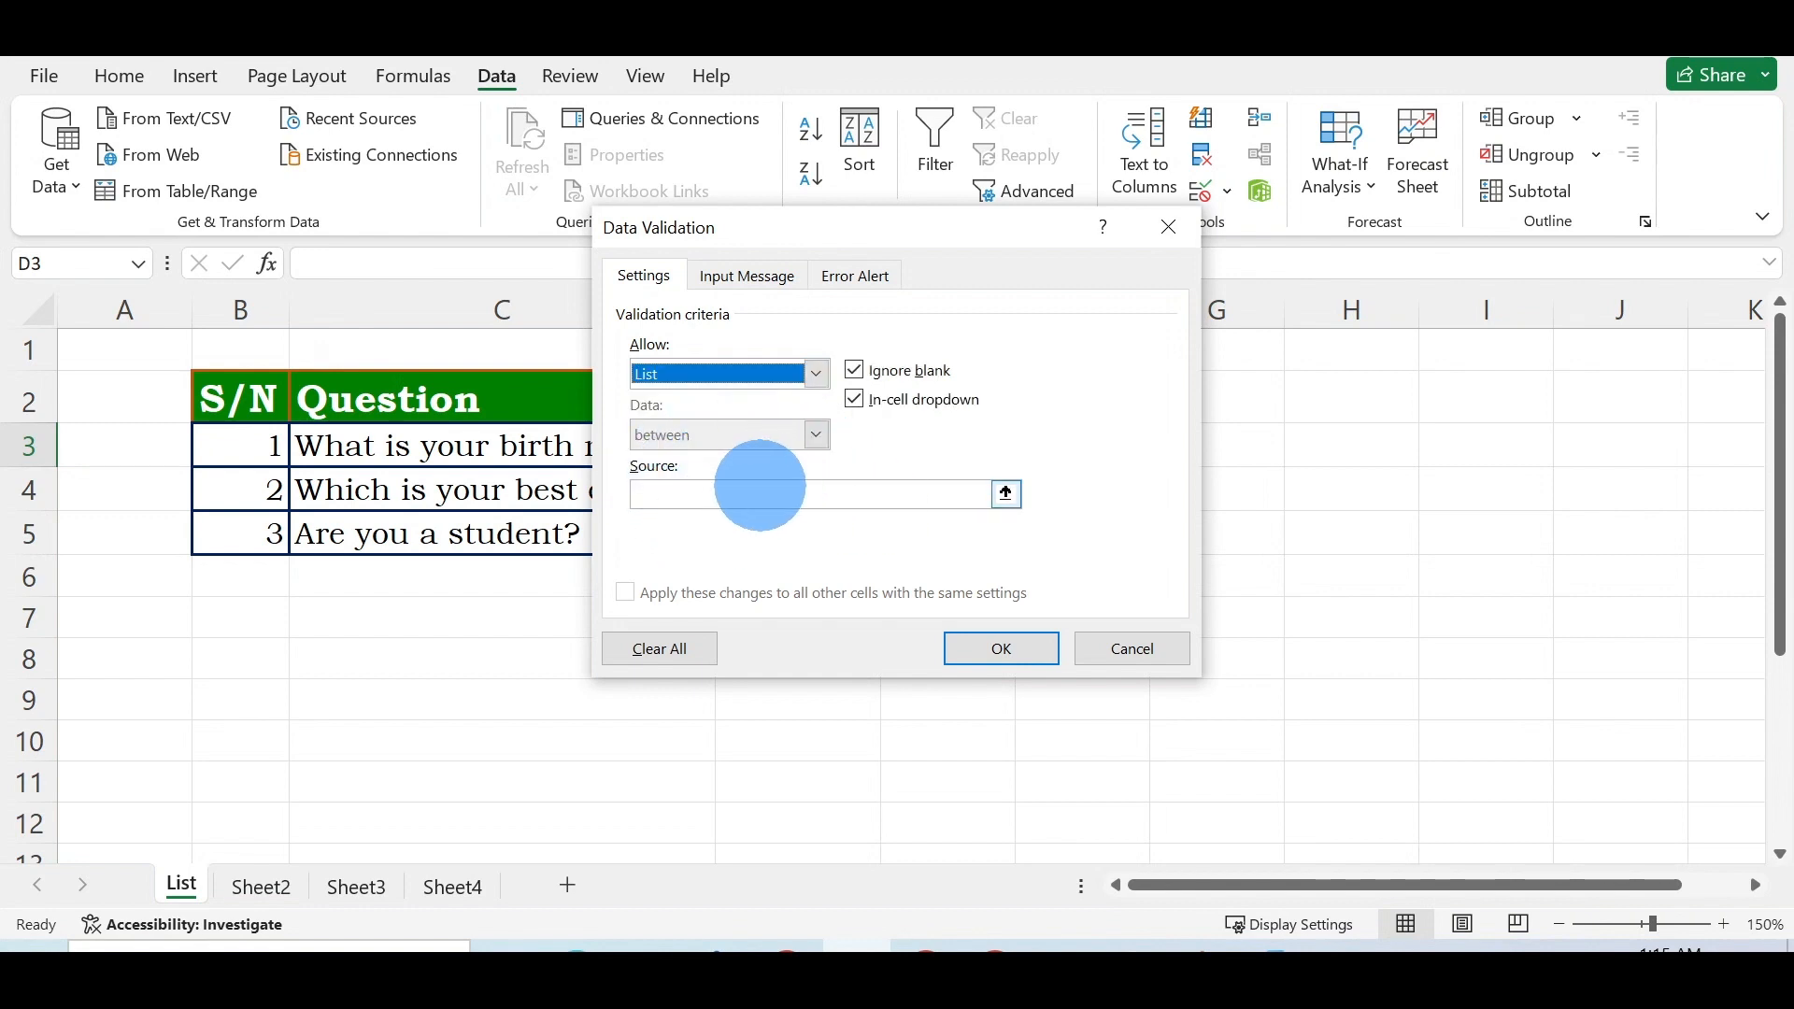
pyautogui.click(1007, 493)
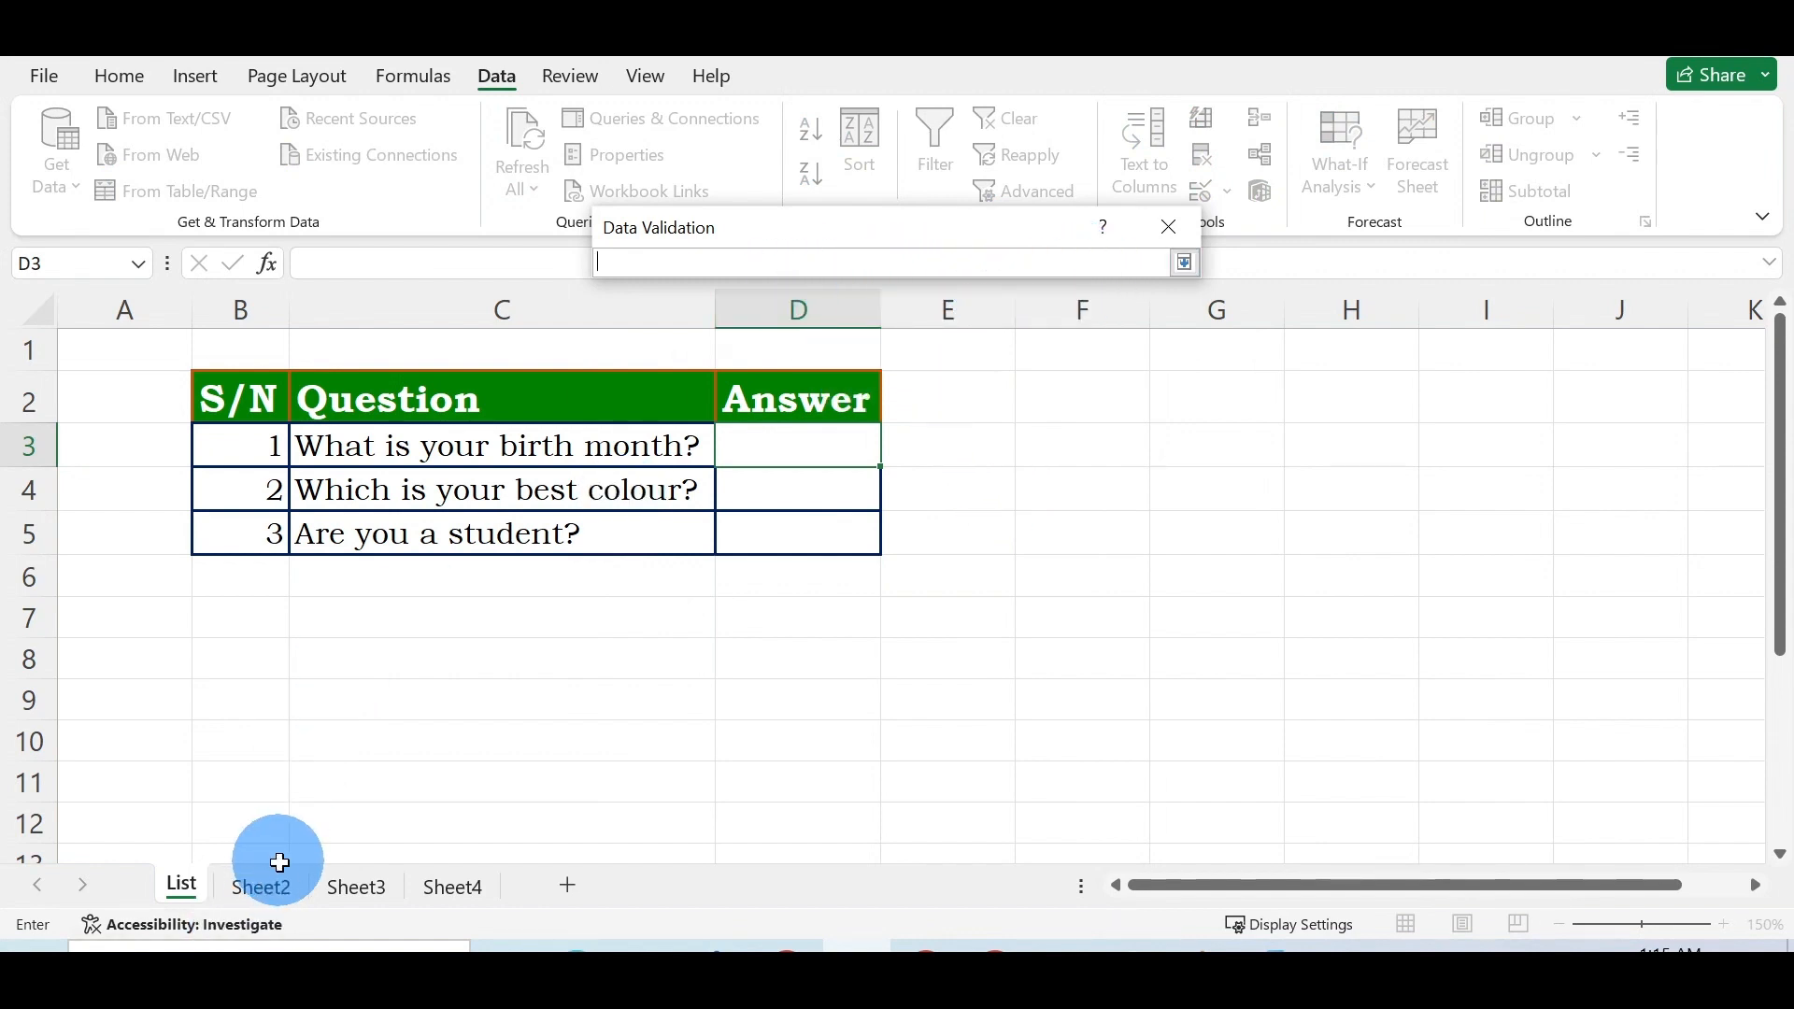
pyautogui.click(261, 884)
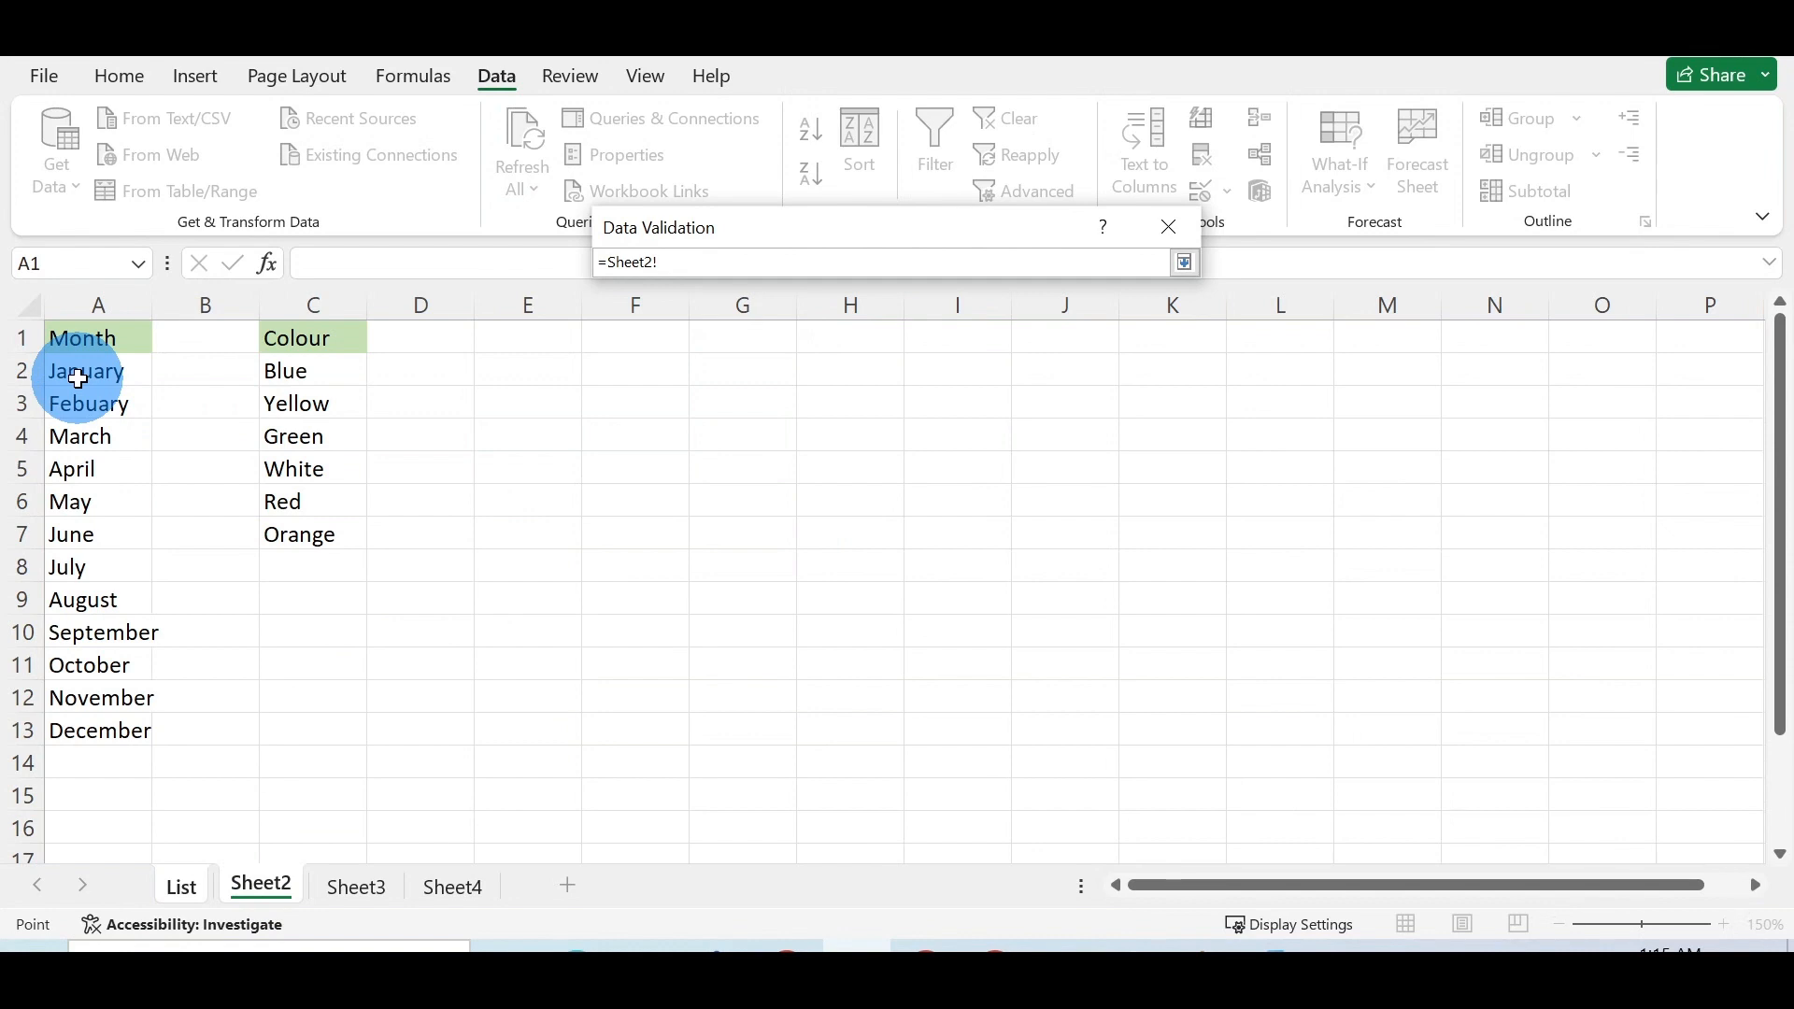
pyautogui.moveTo(78, 378); pyautogui.dragTo(84, 734)
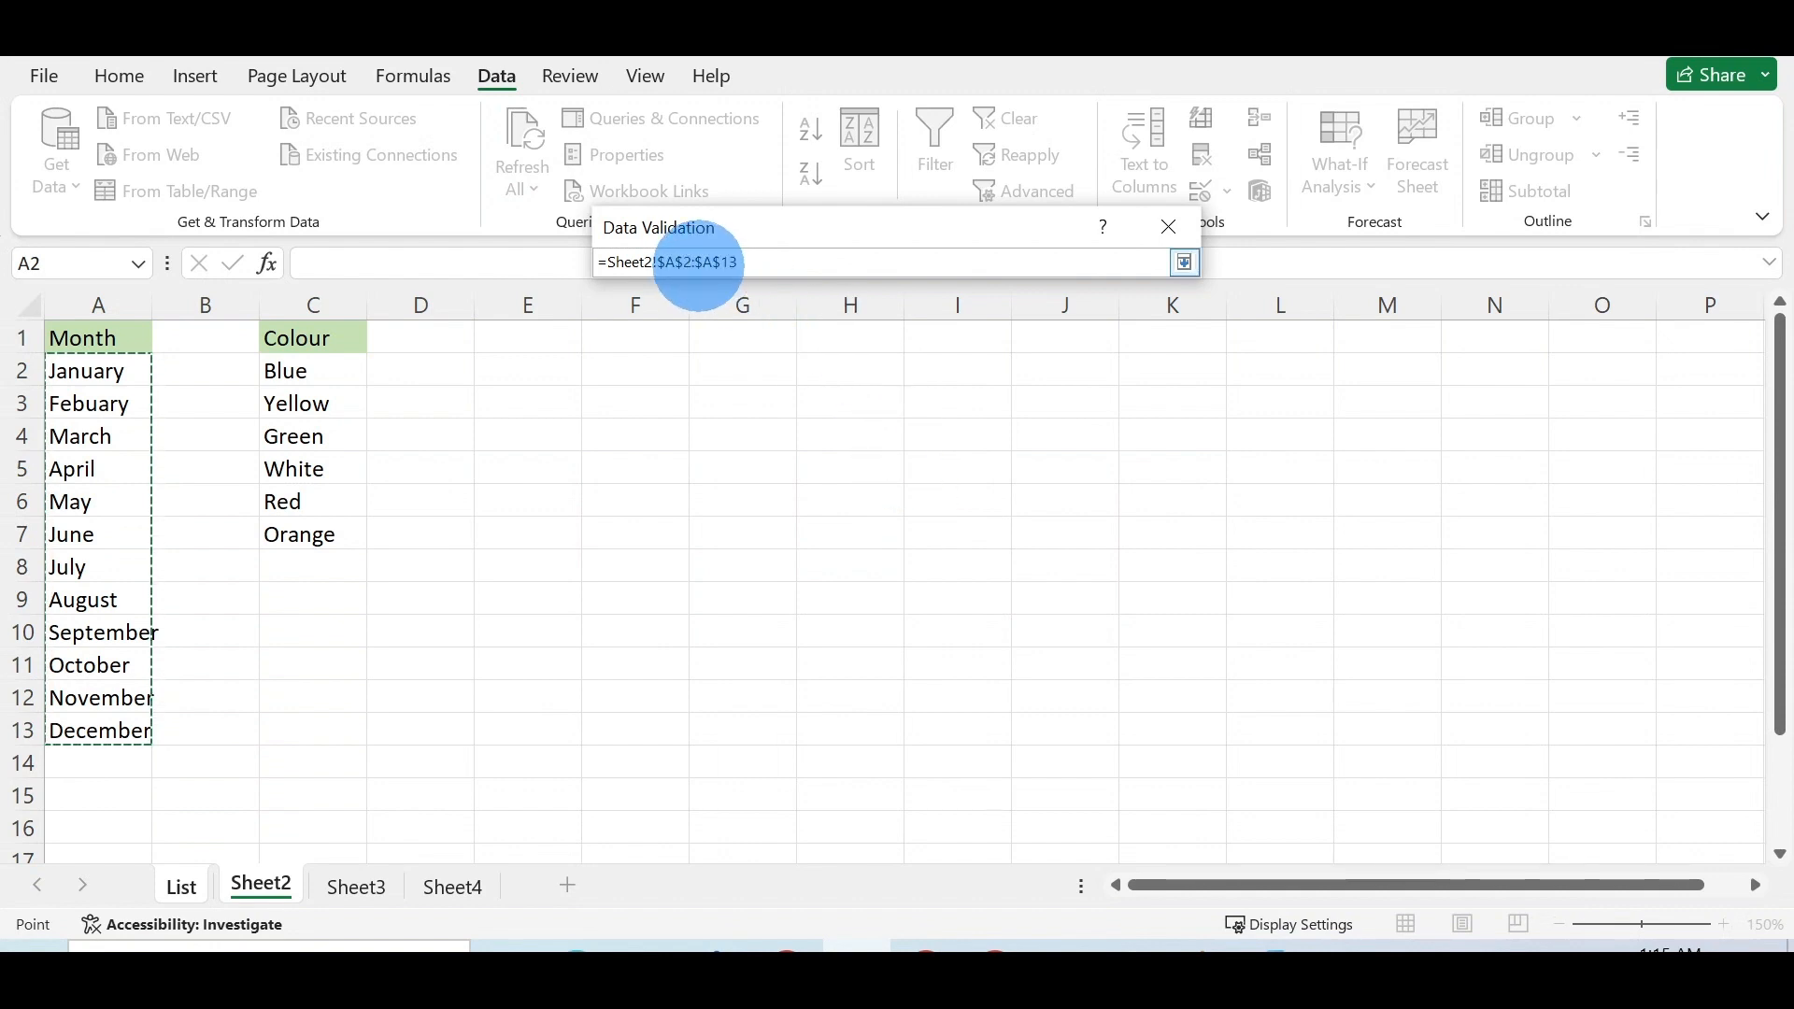
pyautogui.click(1187, 256)
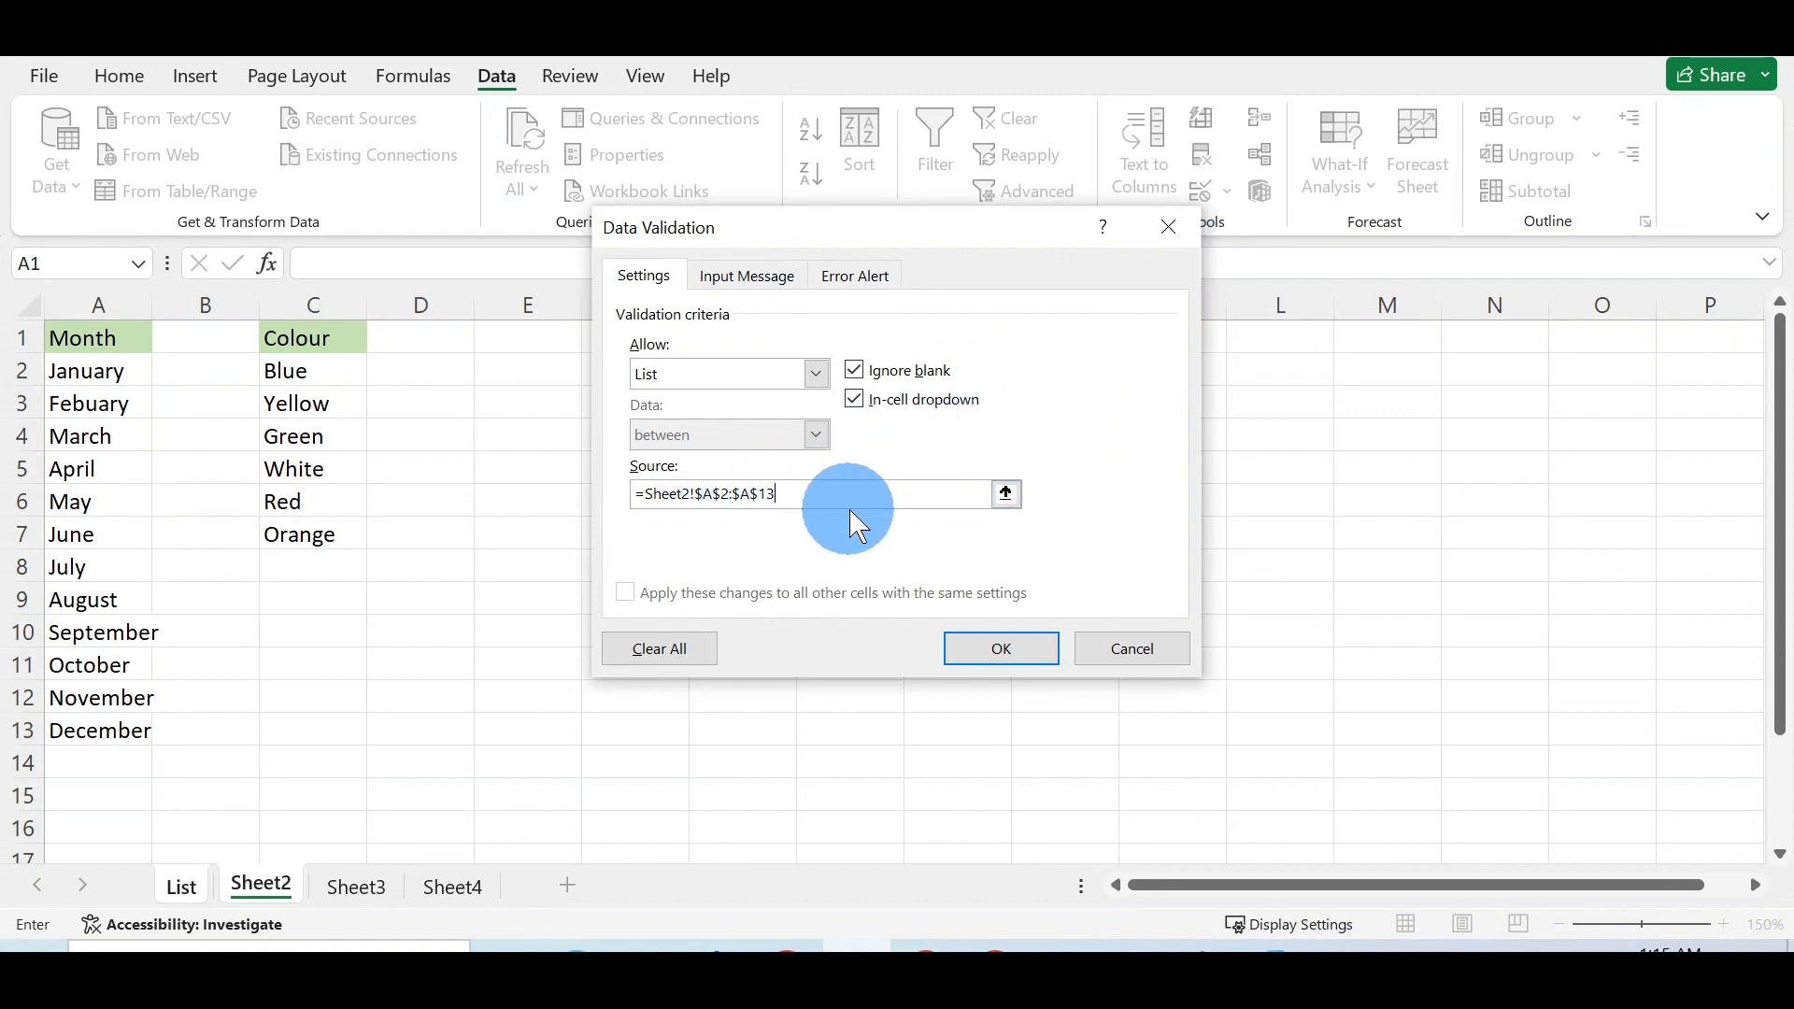
pyautogui.click(1027, 656)
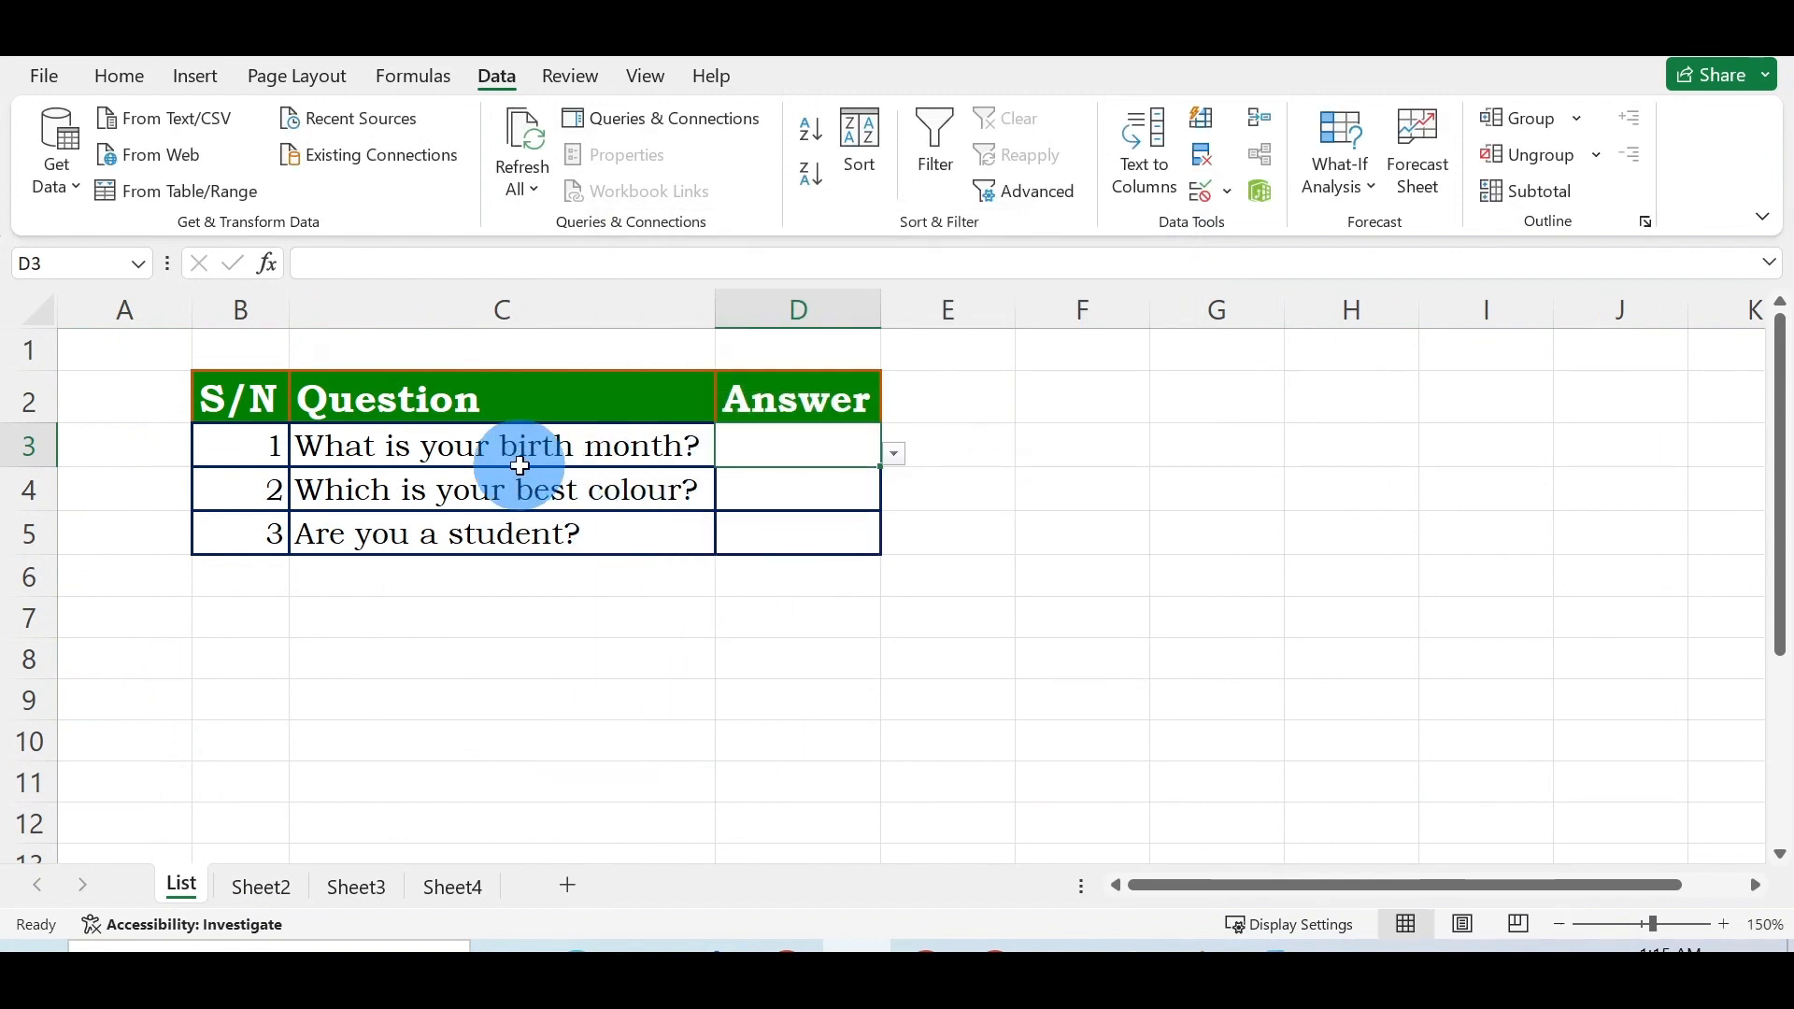
# Look through the month choices in D3's drop-down list without choosing one.
pyautogui.click(894, 455)
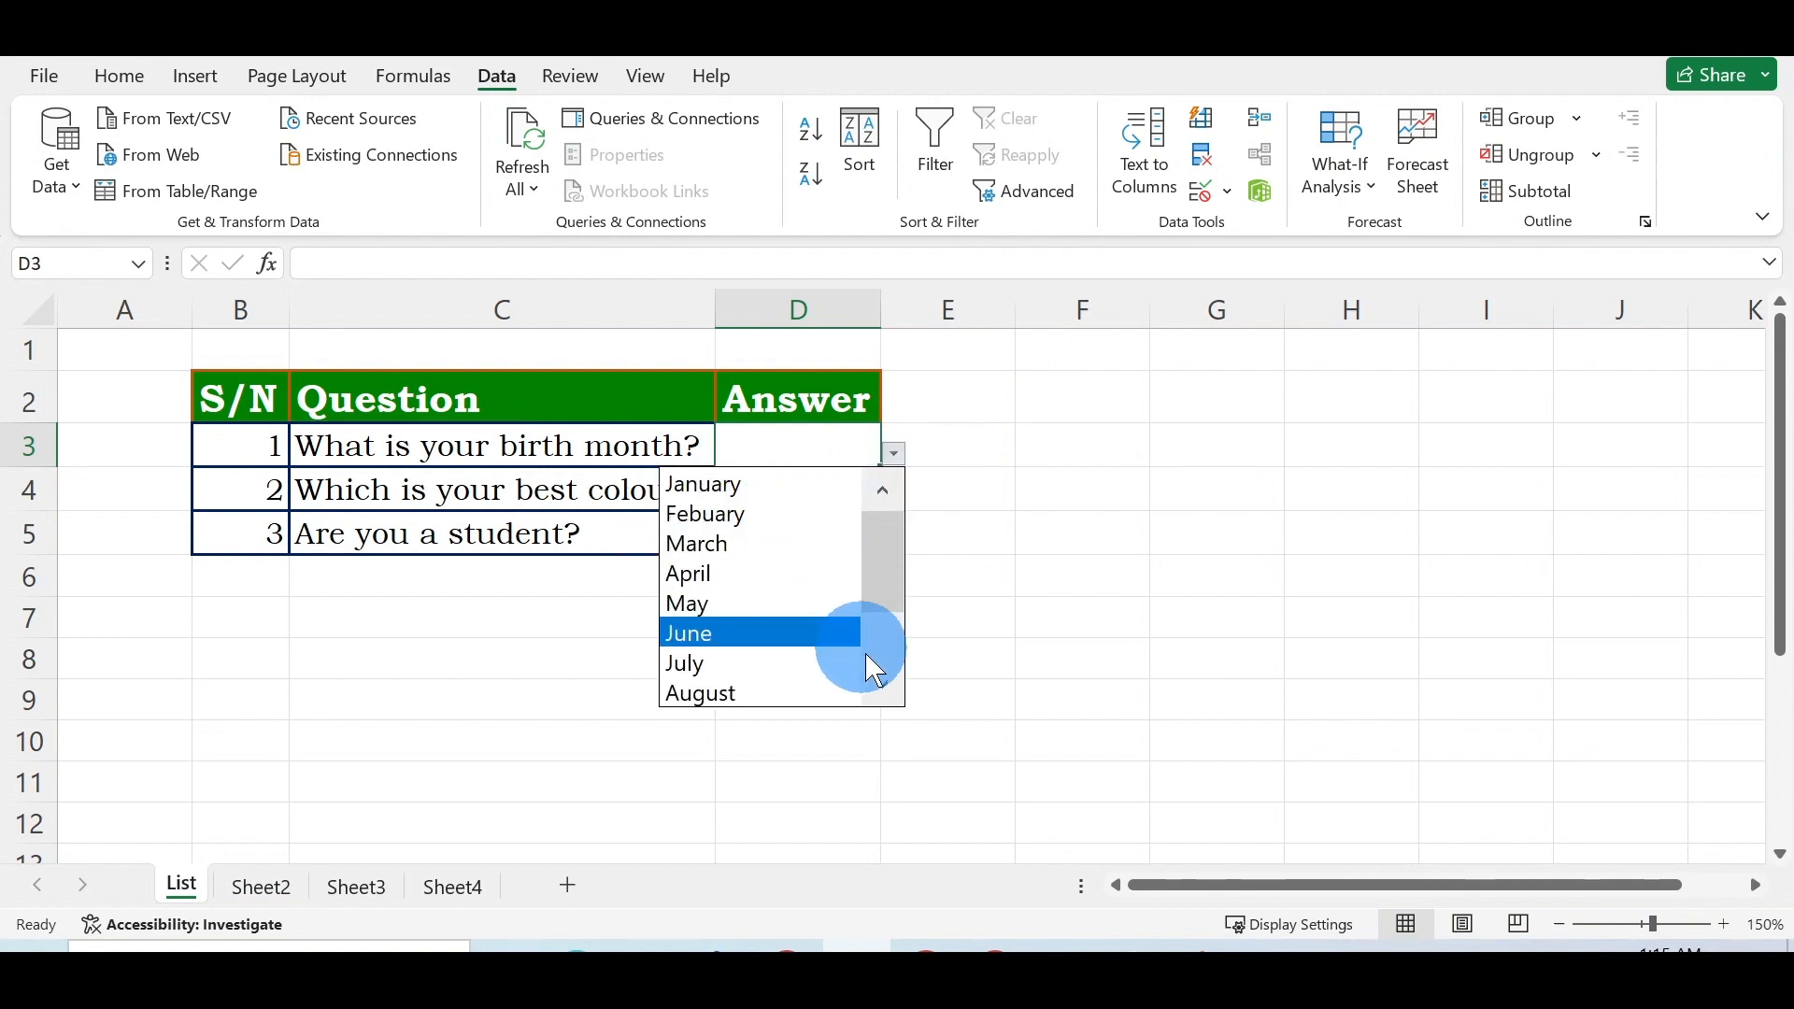
pyautogui.click(878, 674)
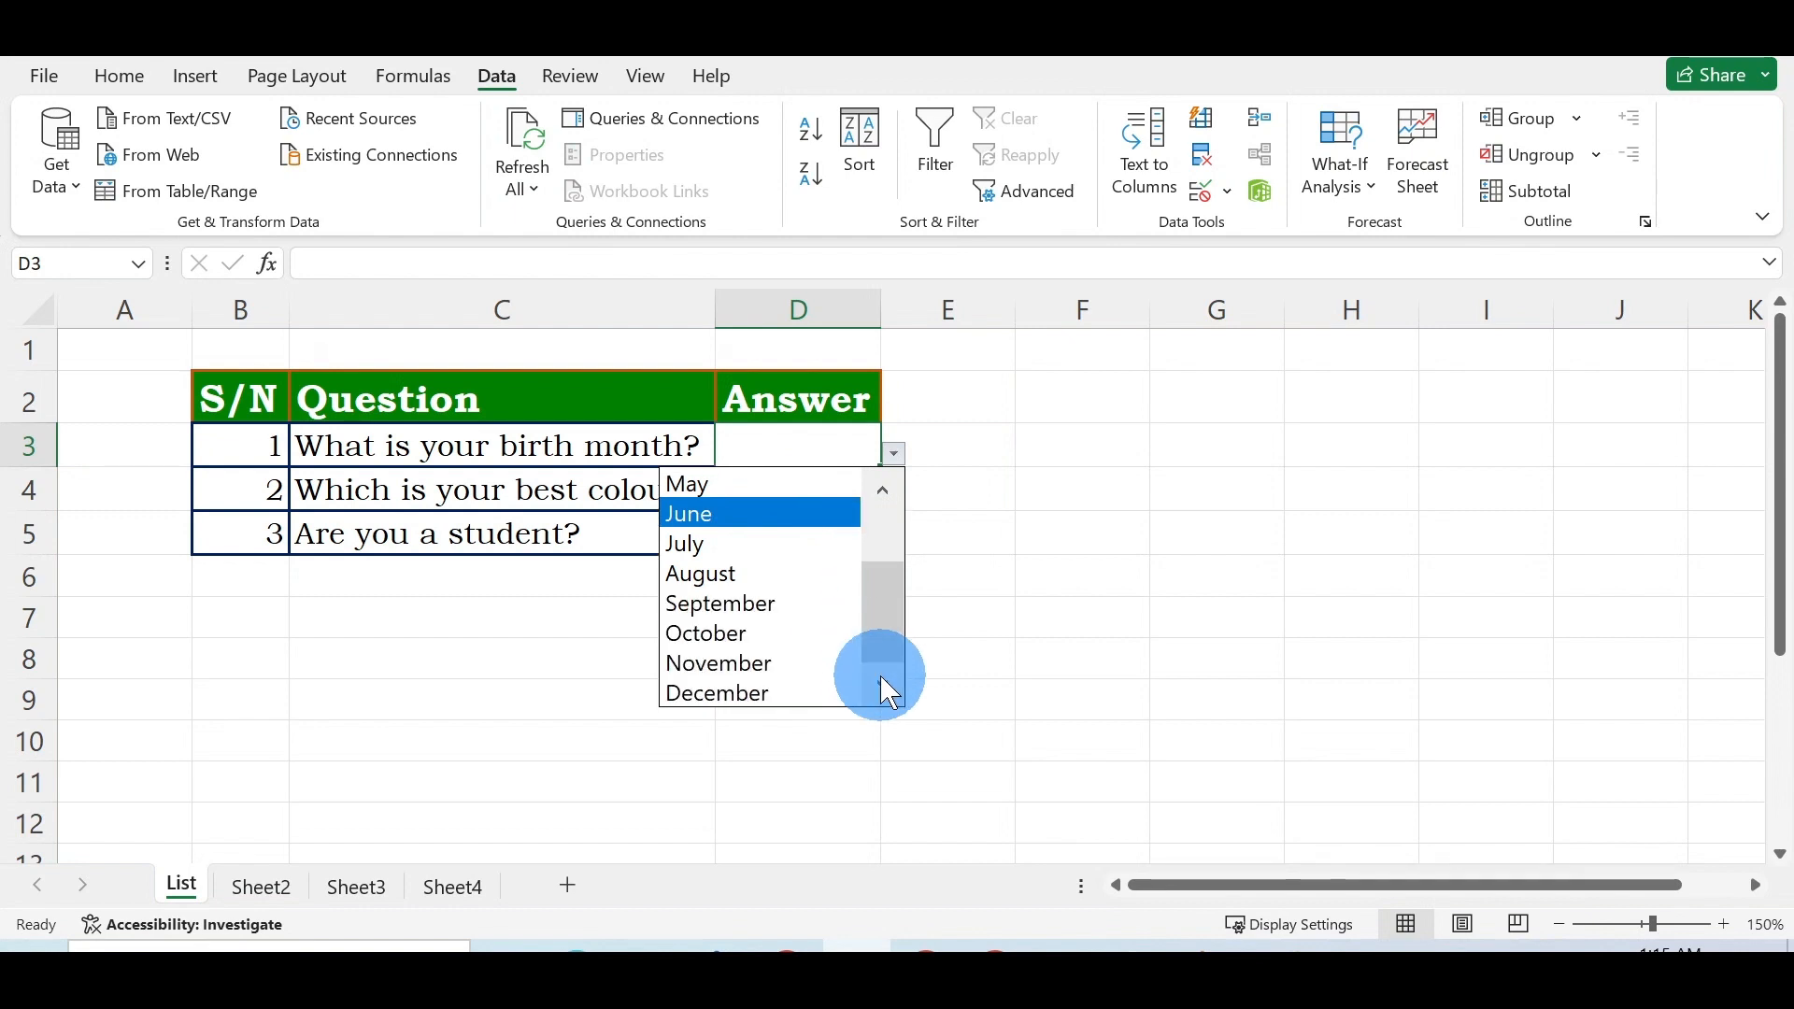
pyautogui.click(882, 484)
pyautogui.click(1013, 502)
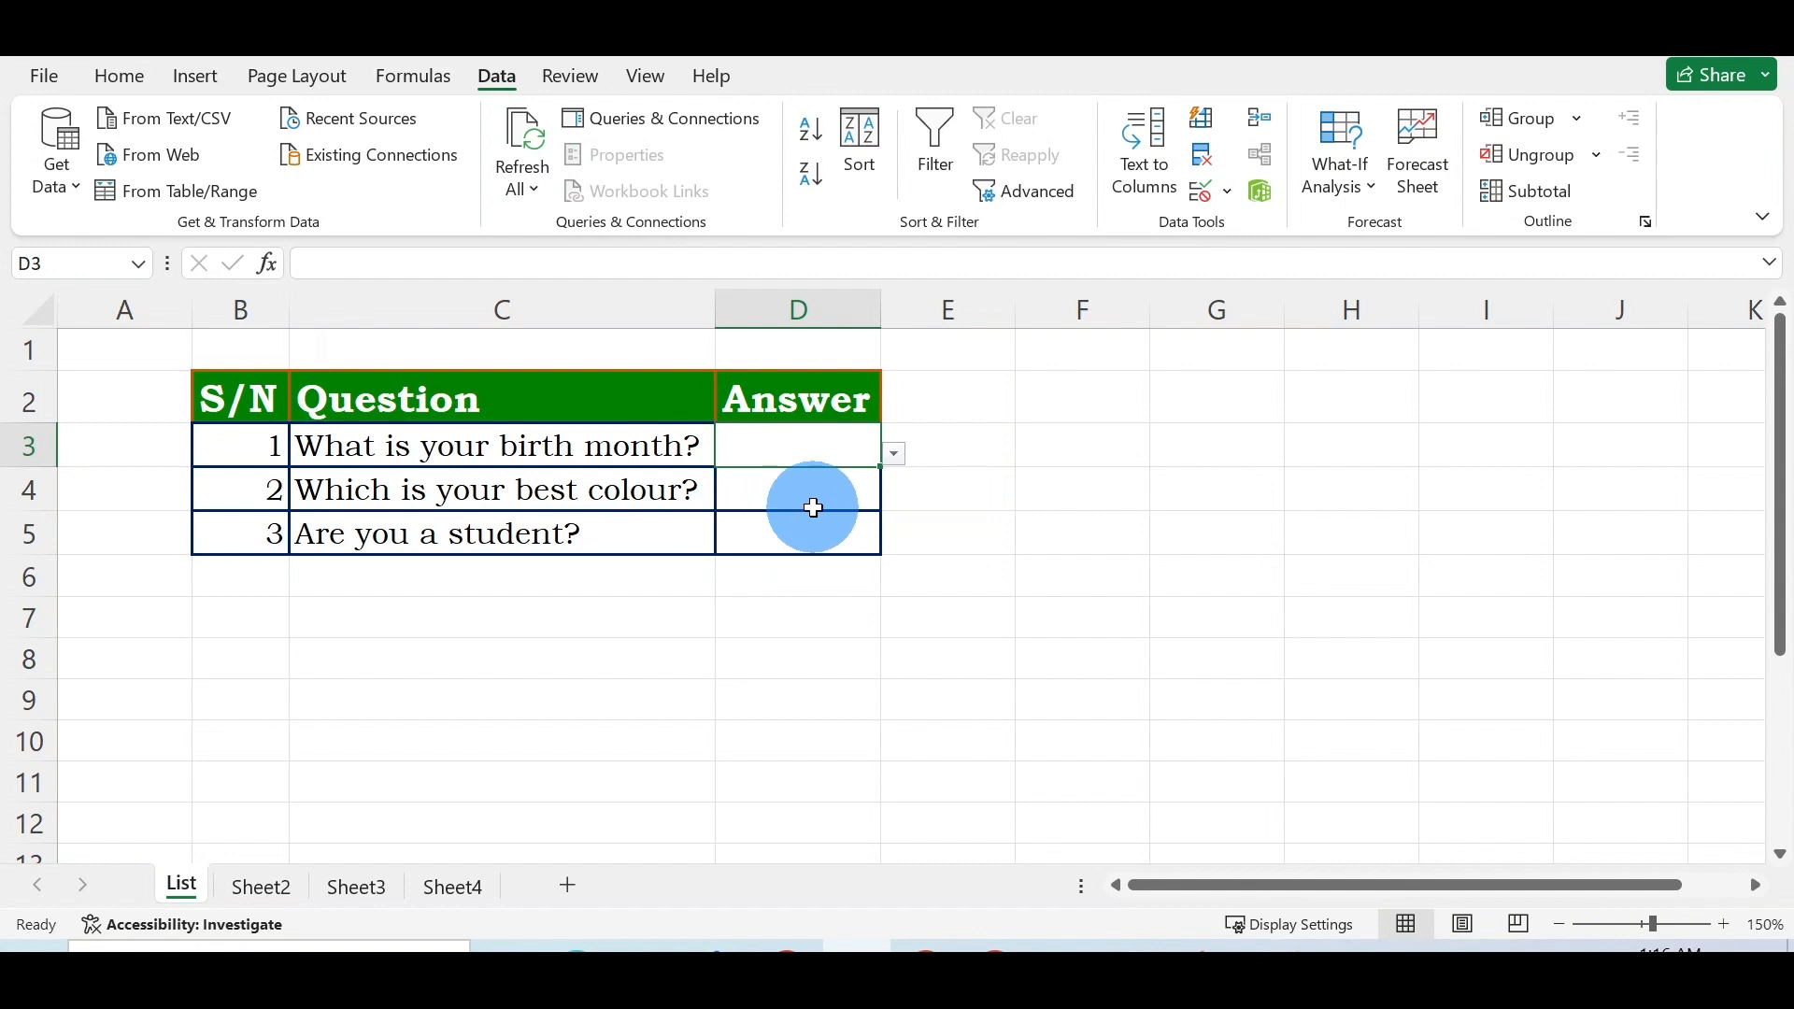
# Choose March from the drop-down list as the birth-month answer in D3.
pyautogui.click(846, 499)
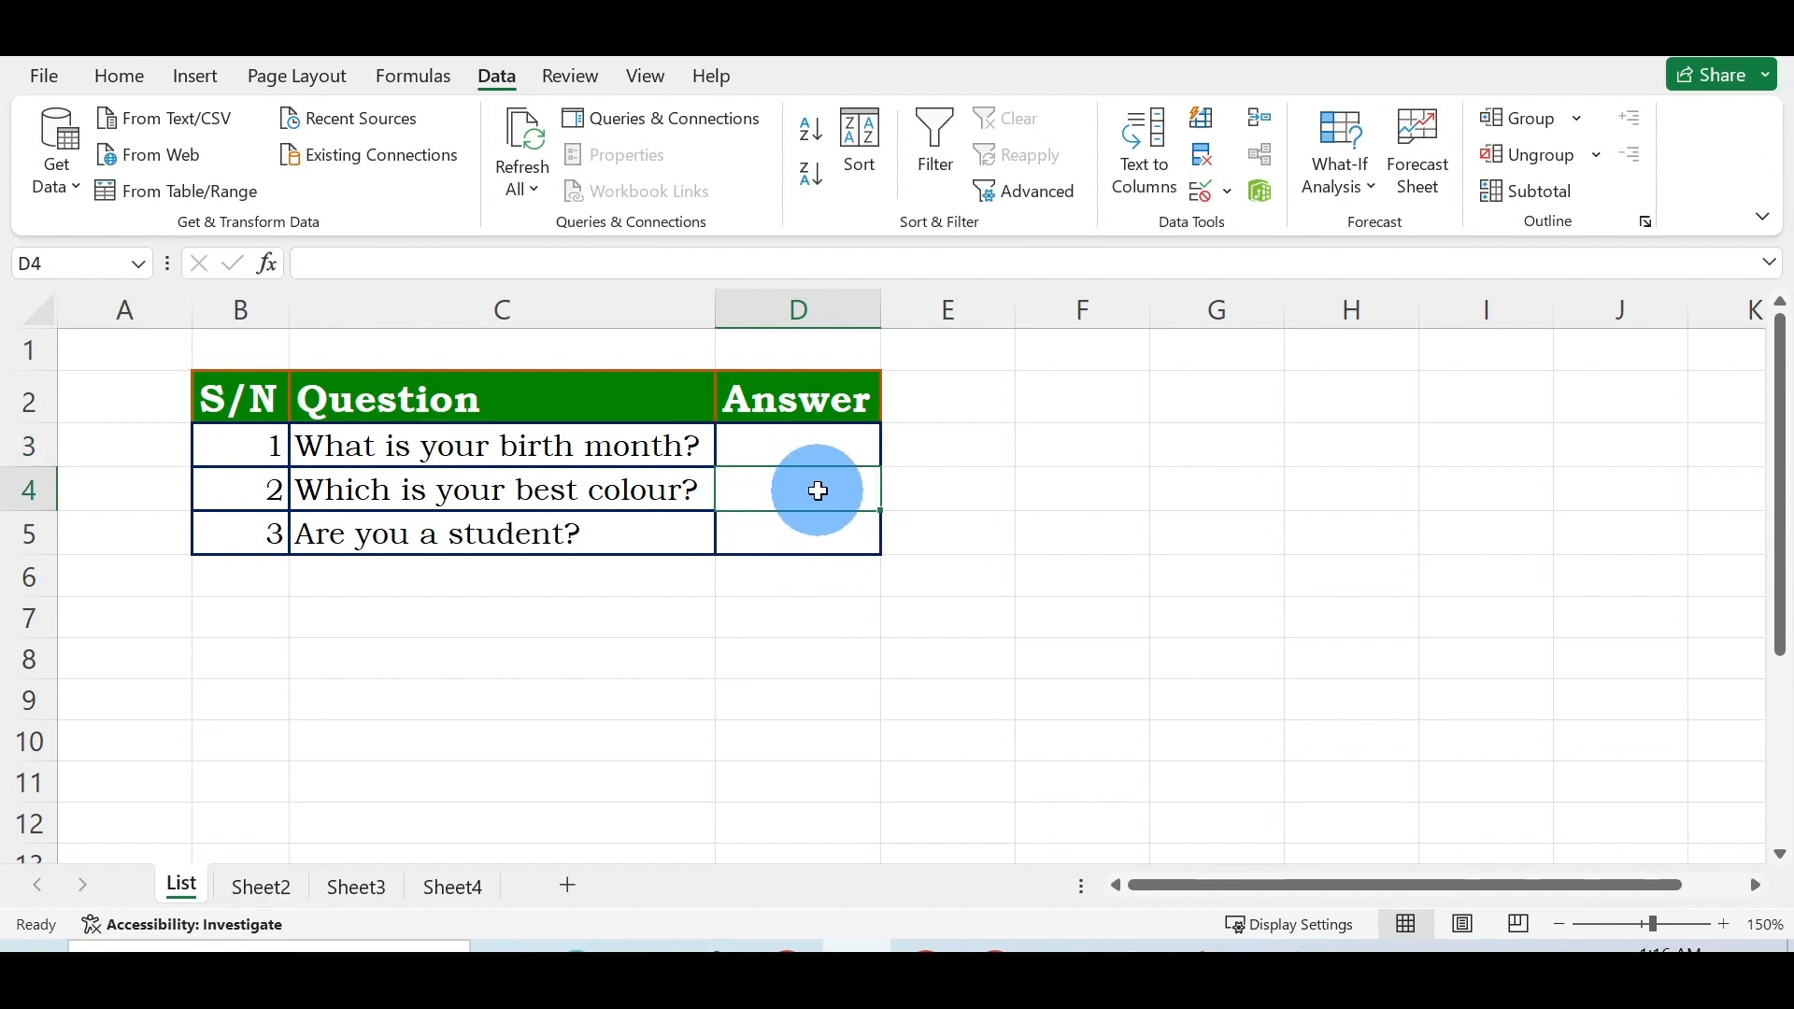
pyautogui.click(757, 446)
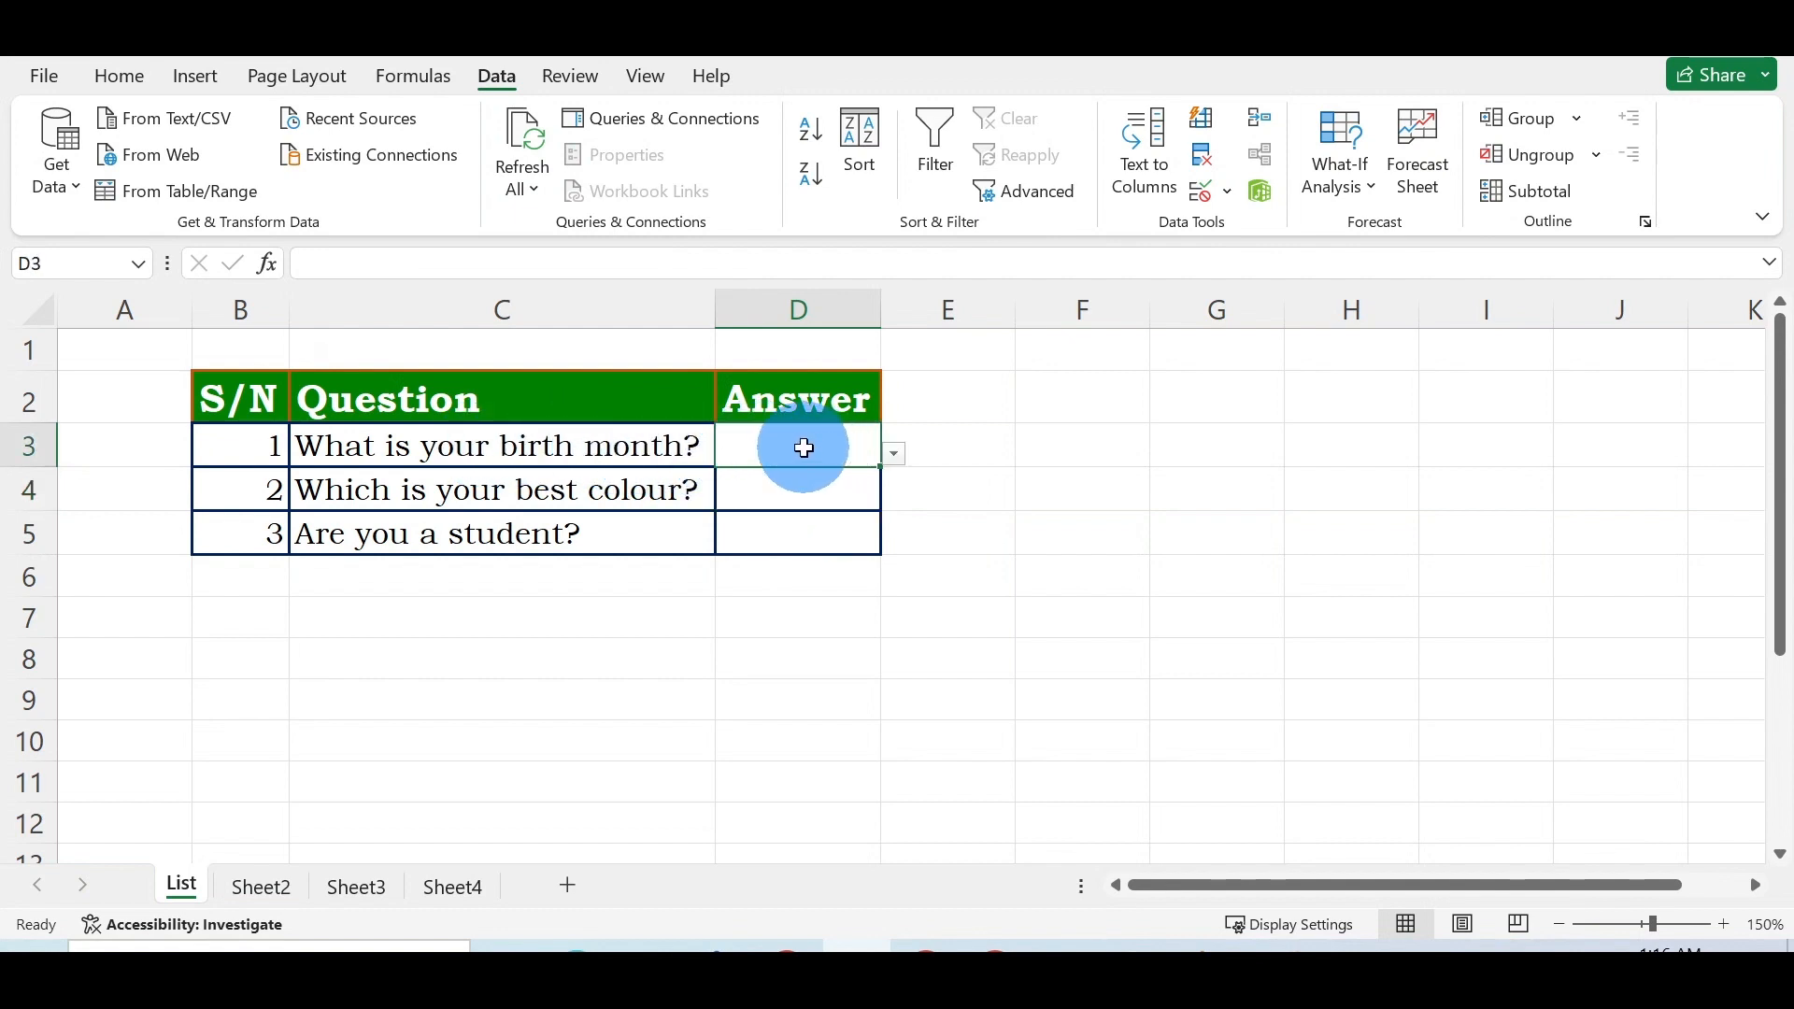
pyautogui.click(895, 455)
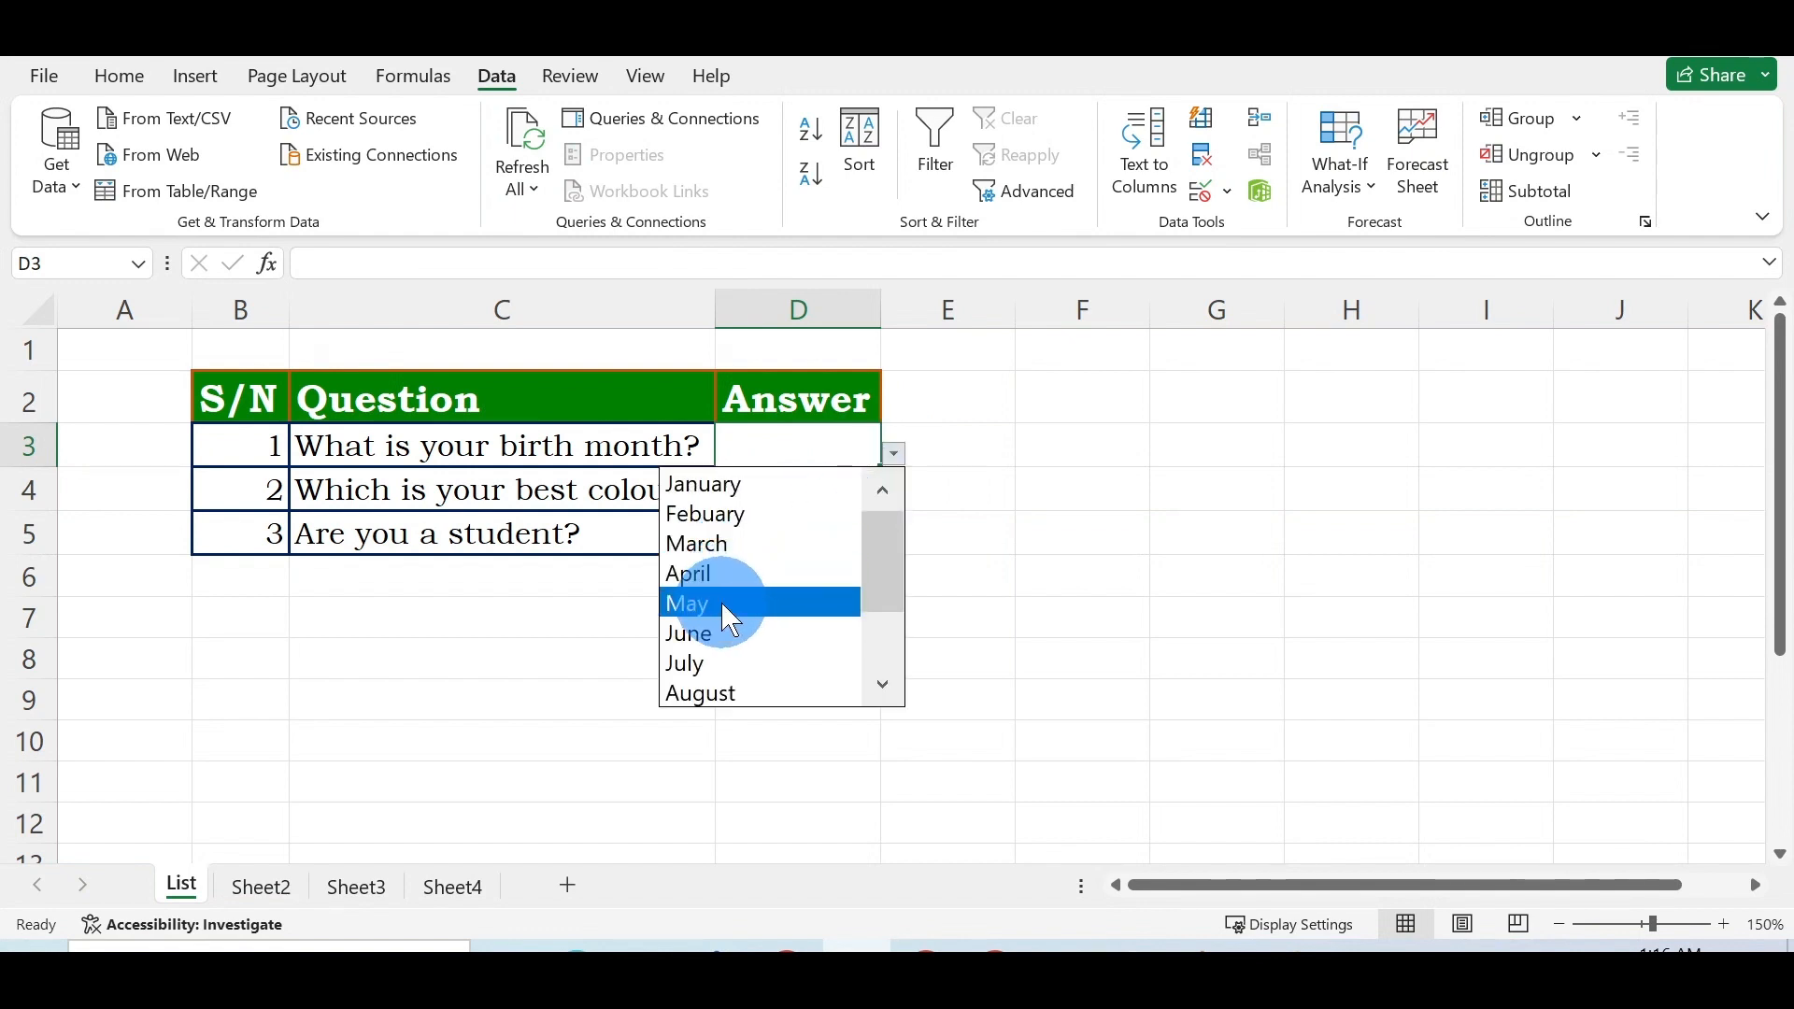
pyautogui.click(758, 560)
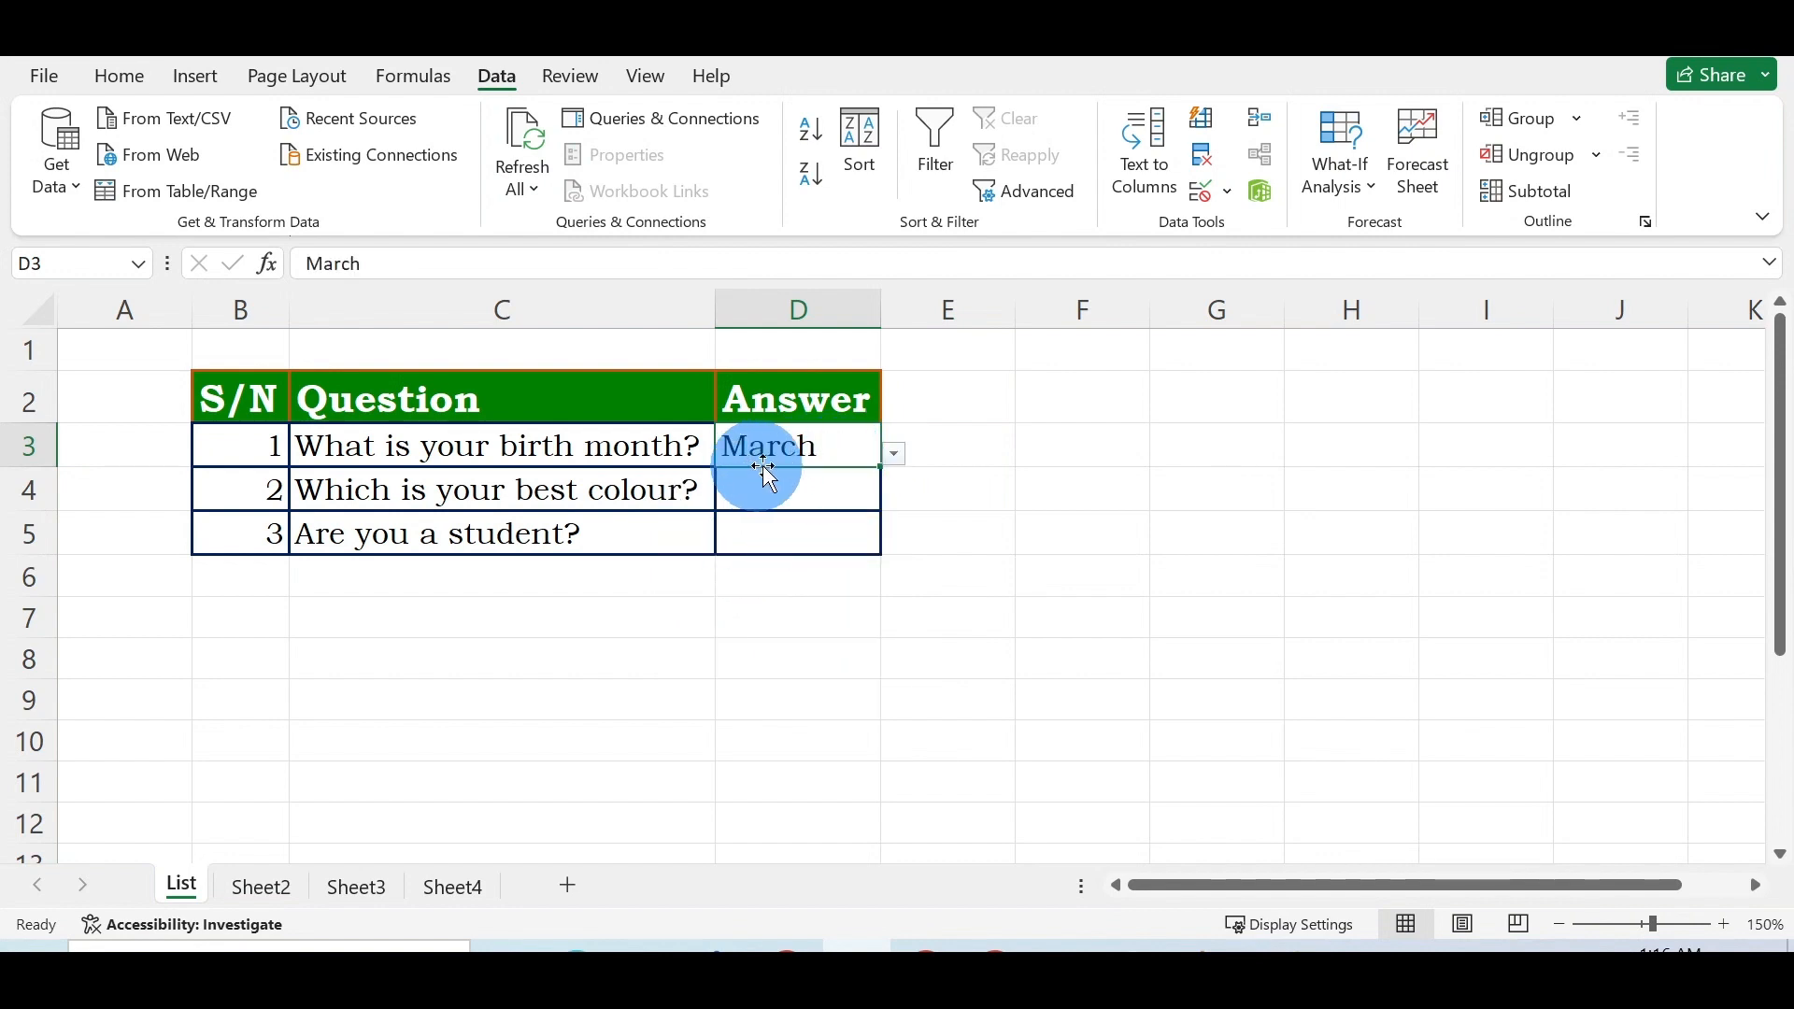
# Try to replace the birth-month answer in D3 with the unlisted value "ball", and cancel the entry.
pyautogui.doubleClick(803, 445)
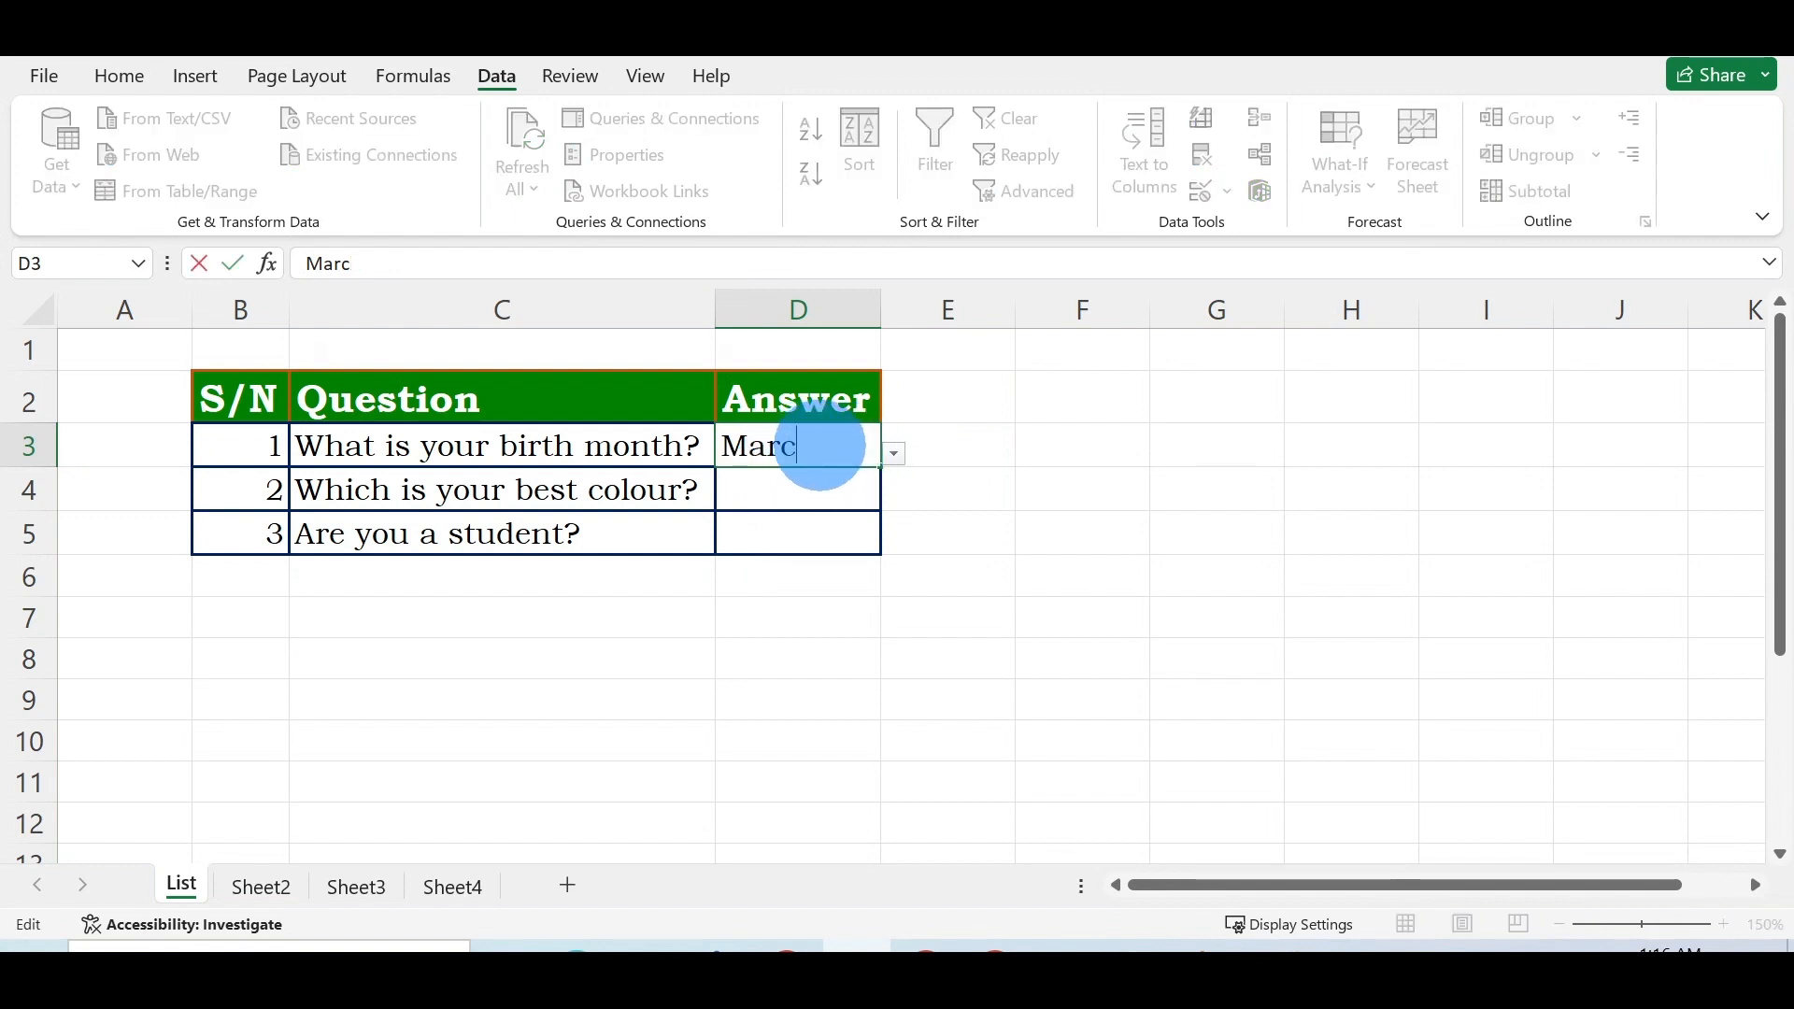
pyautogui.press('BackSpace')
pyautogui.press('BackSpace')
pyautogui.press('BackSpace')
pyautogui.press('BackSpace')
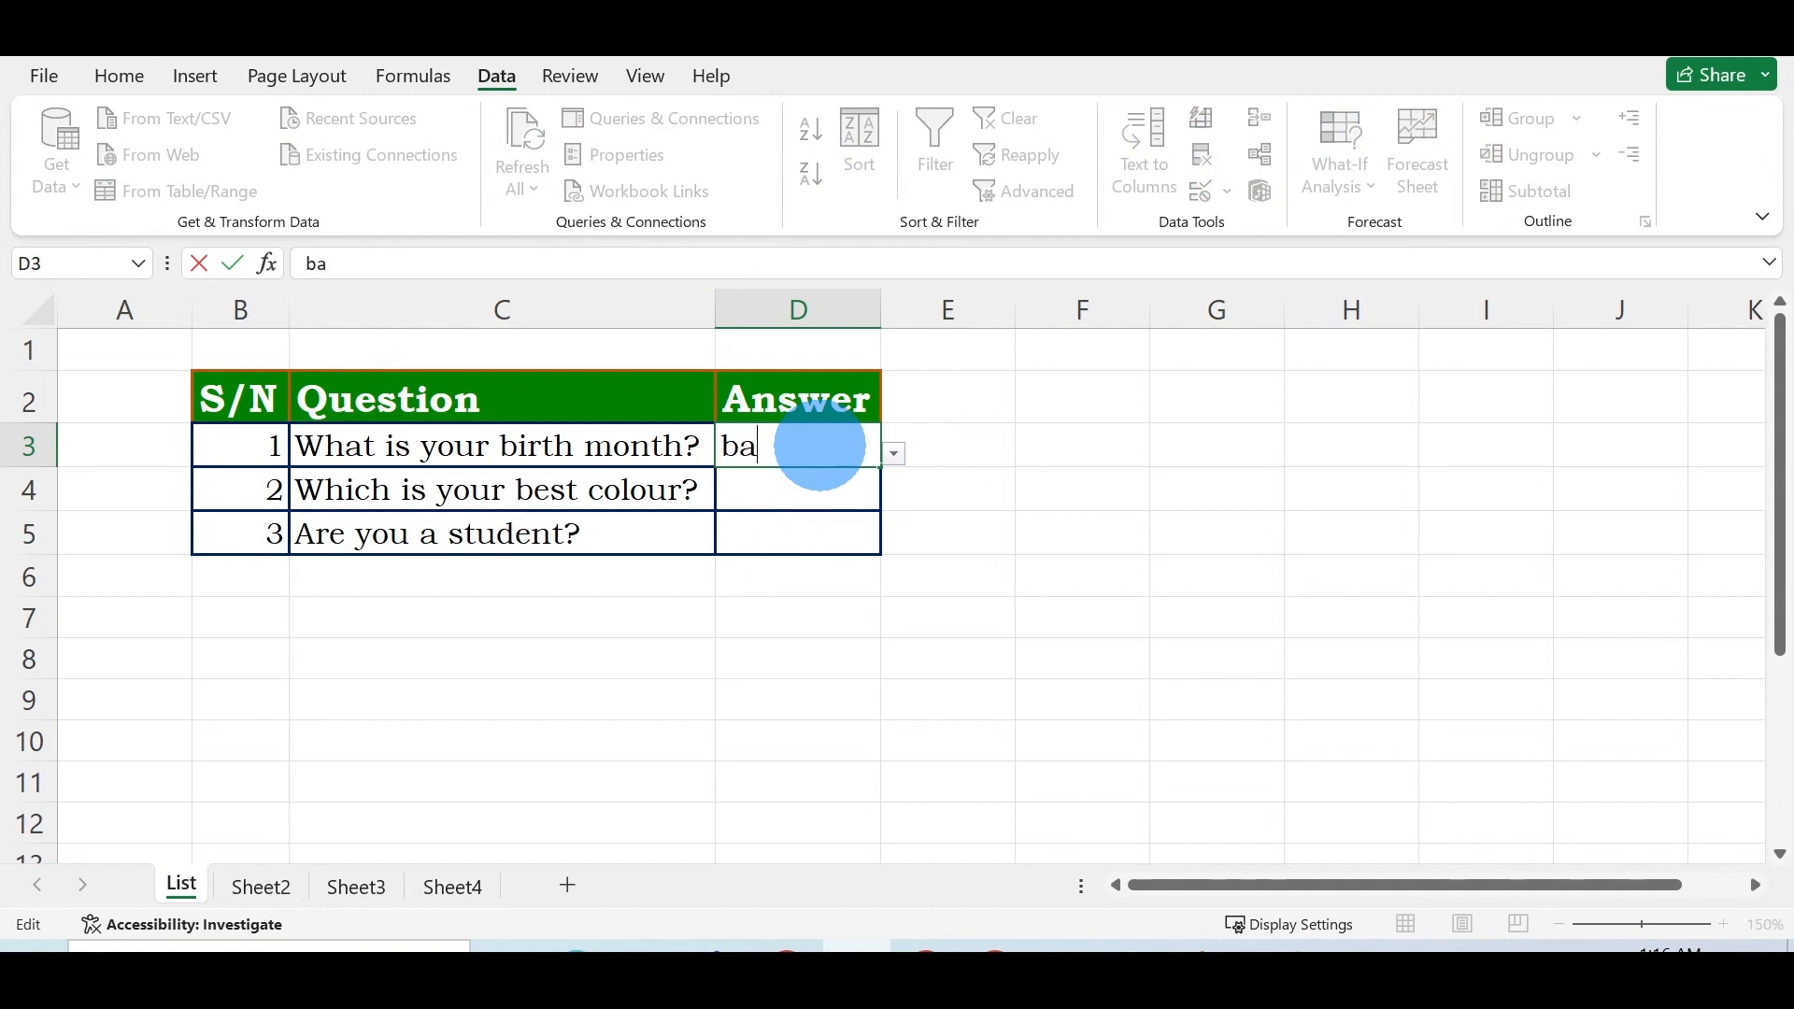
pyautogui.click(854, 480)
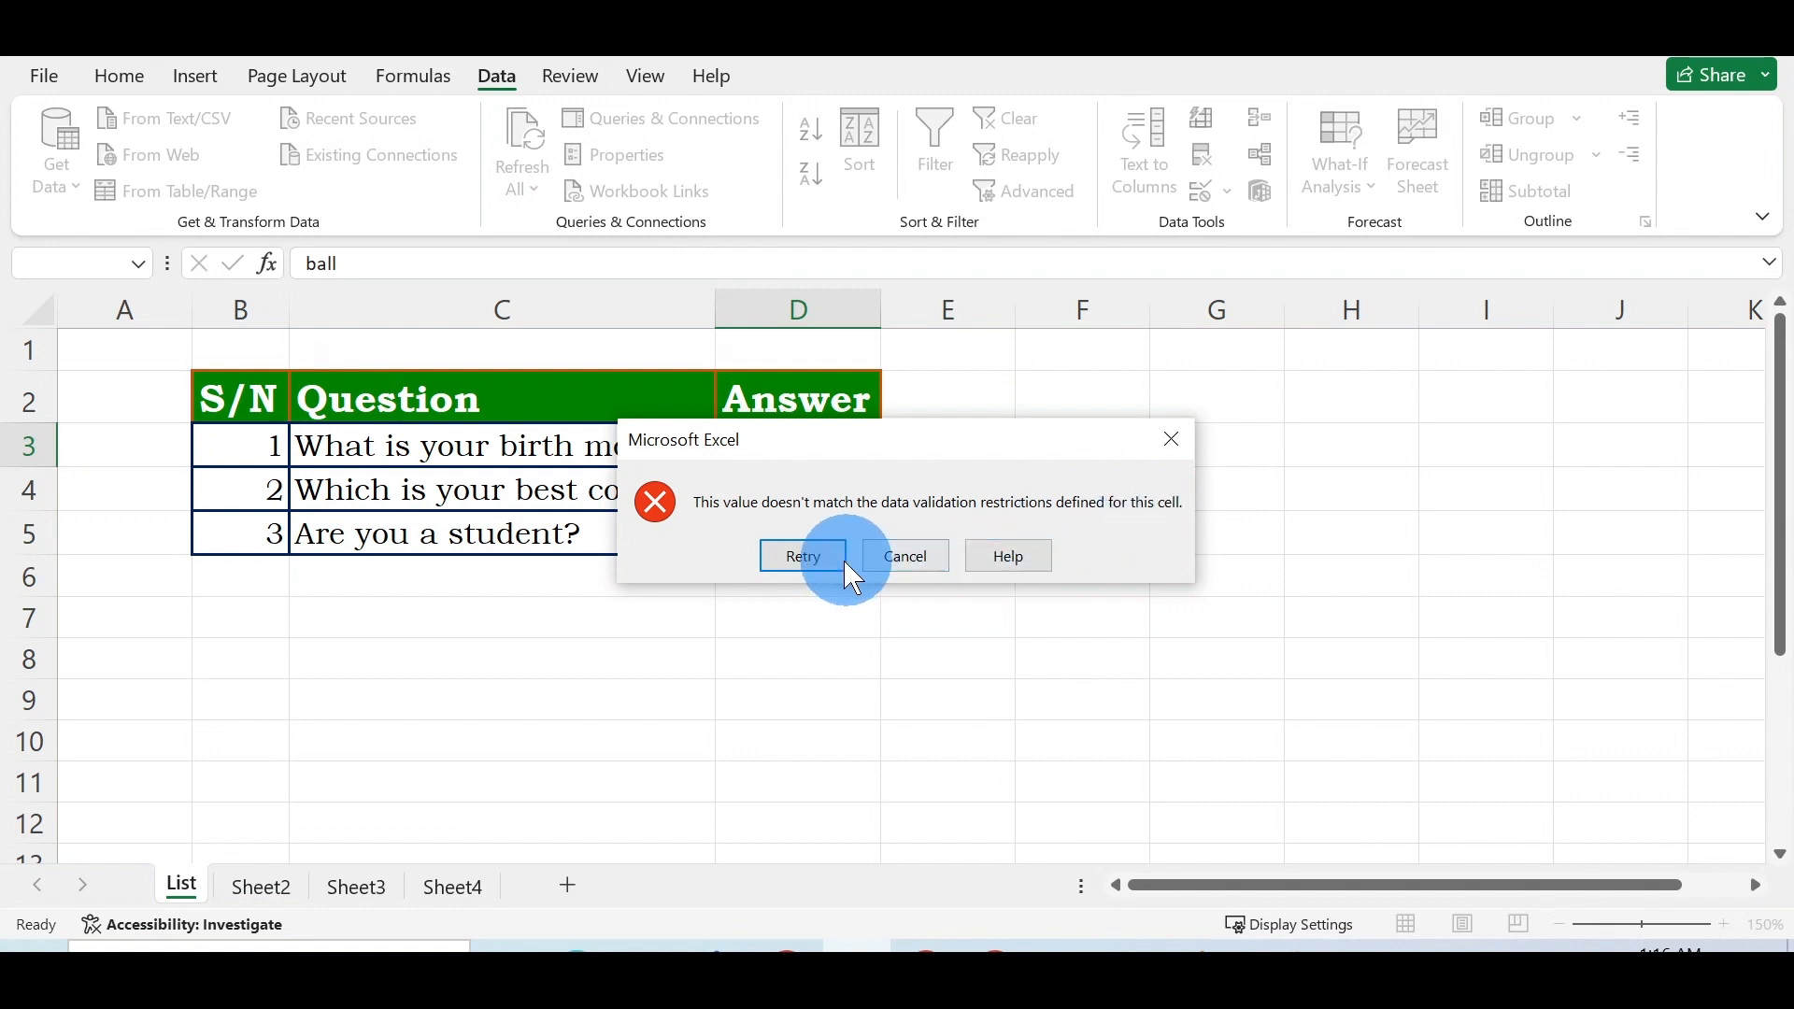
pyautogui.click(930, 557)
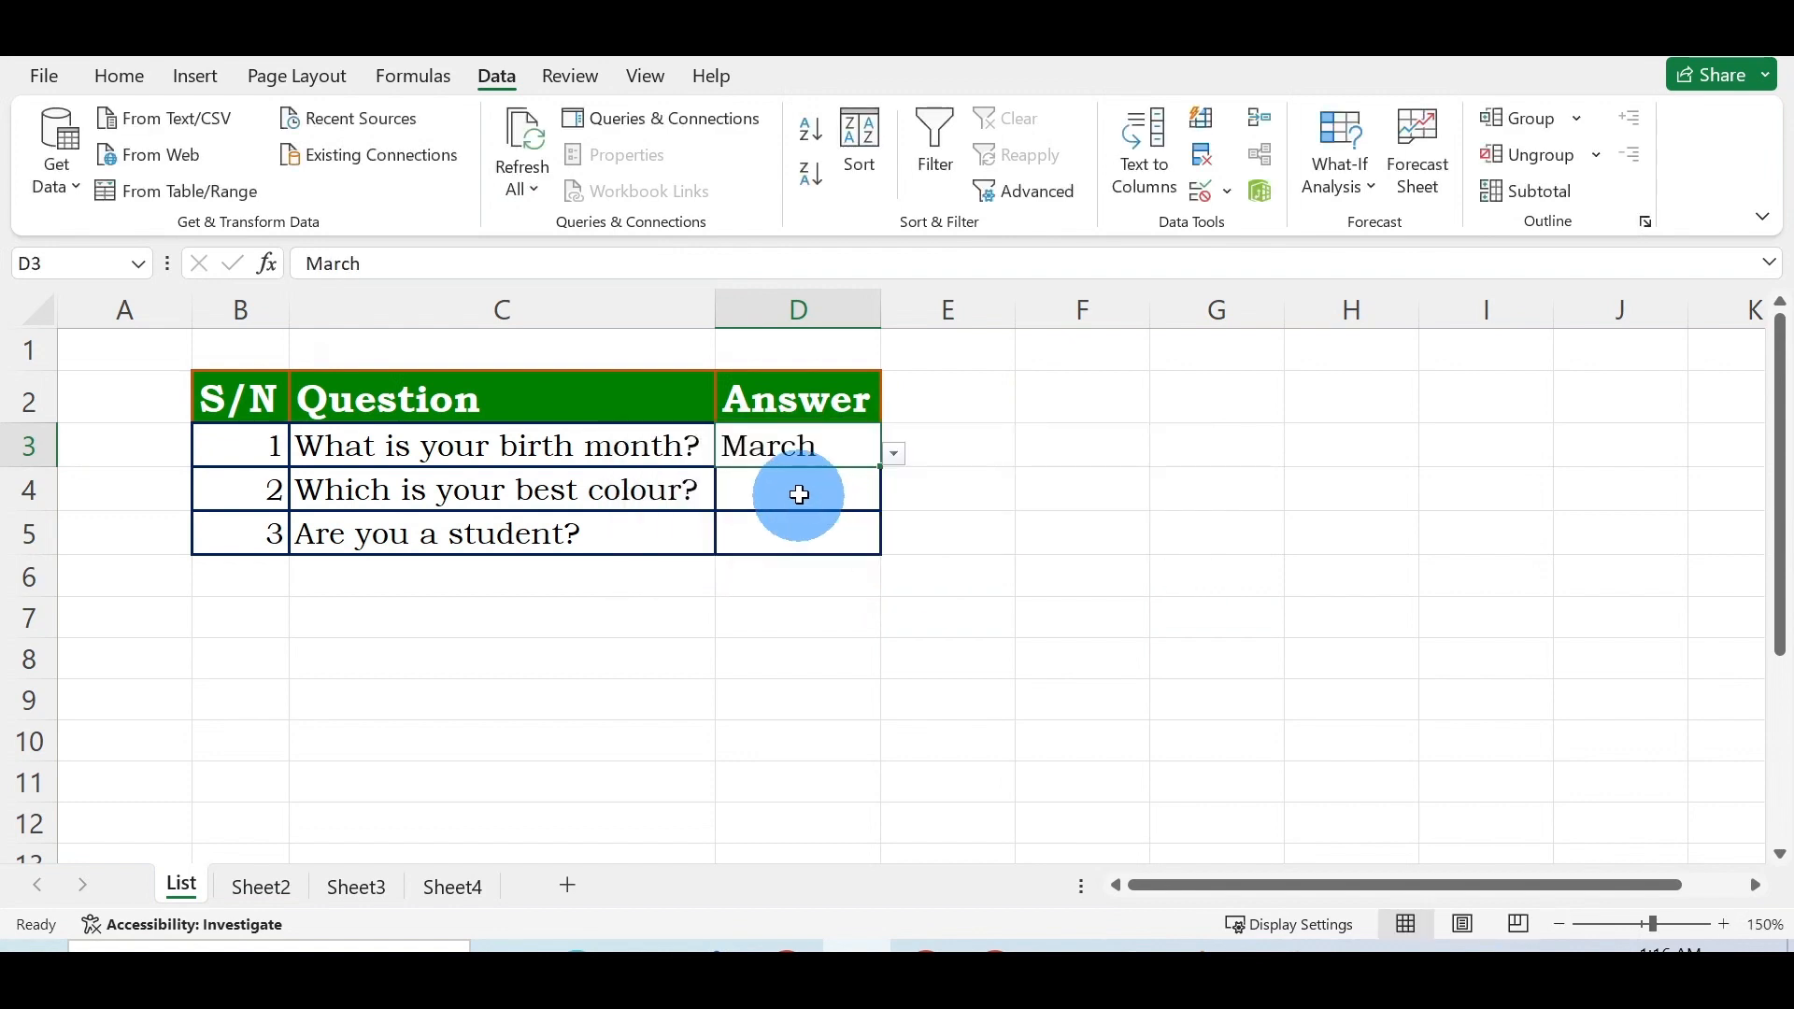
# Choose August from the drop-down list as the birth-month answer in D3.
pyautogui.click(895, 457)
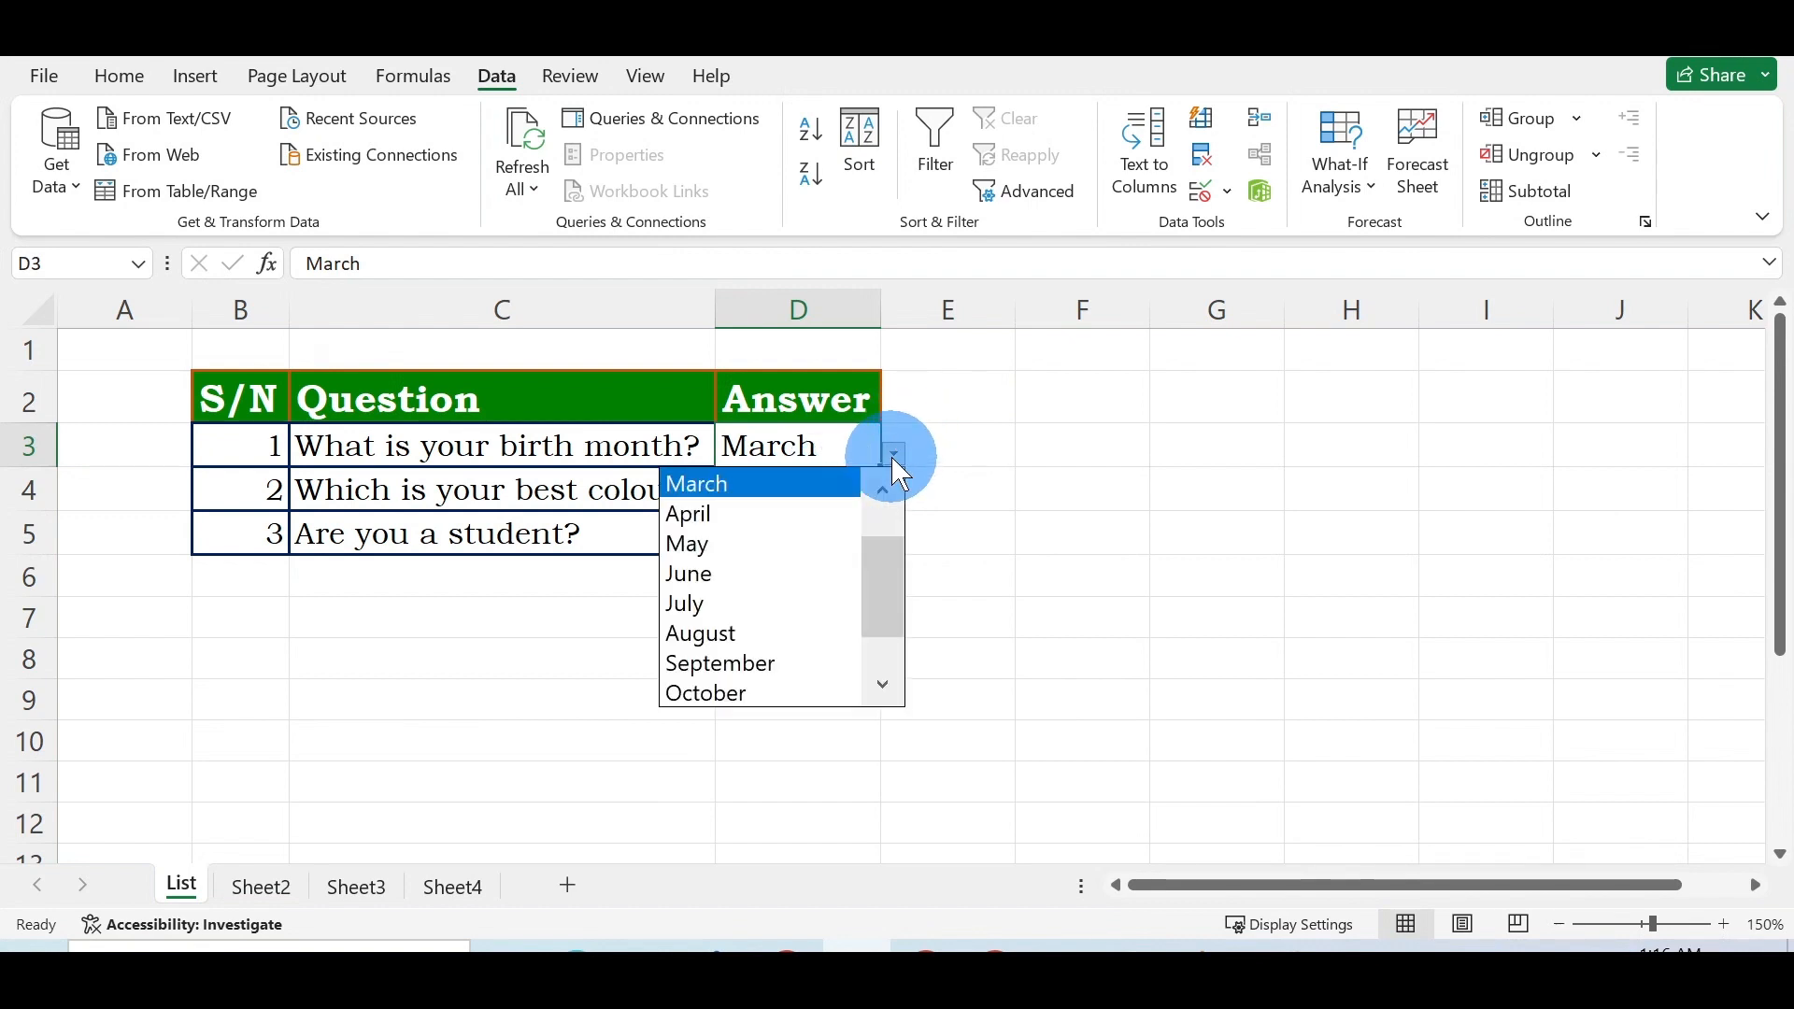
pyautogui.click(765, 620)
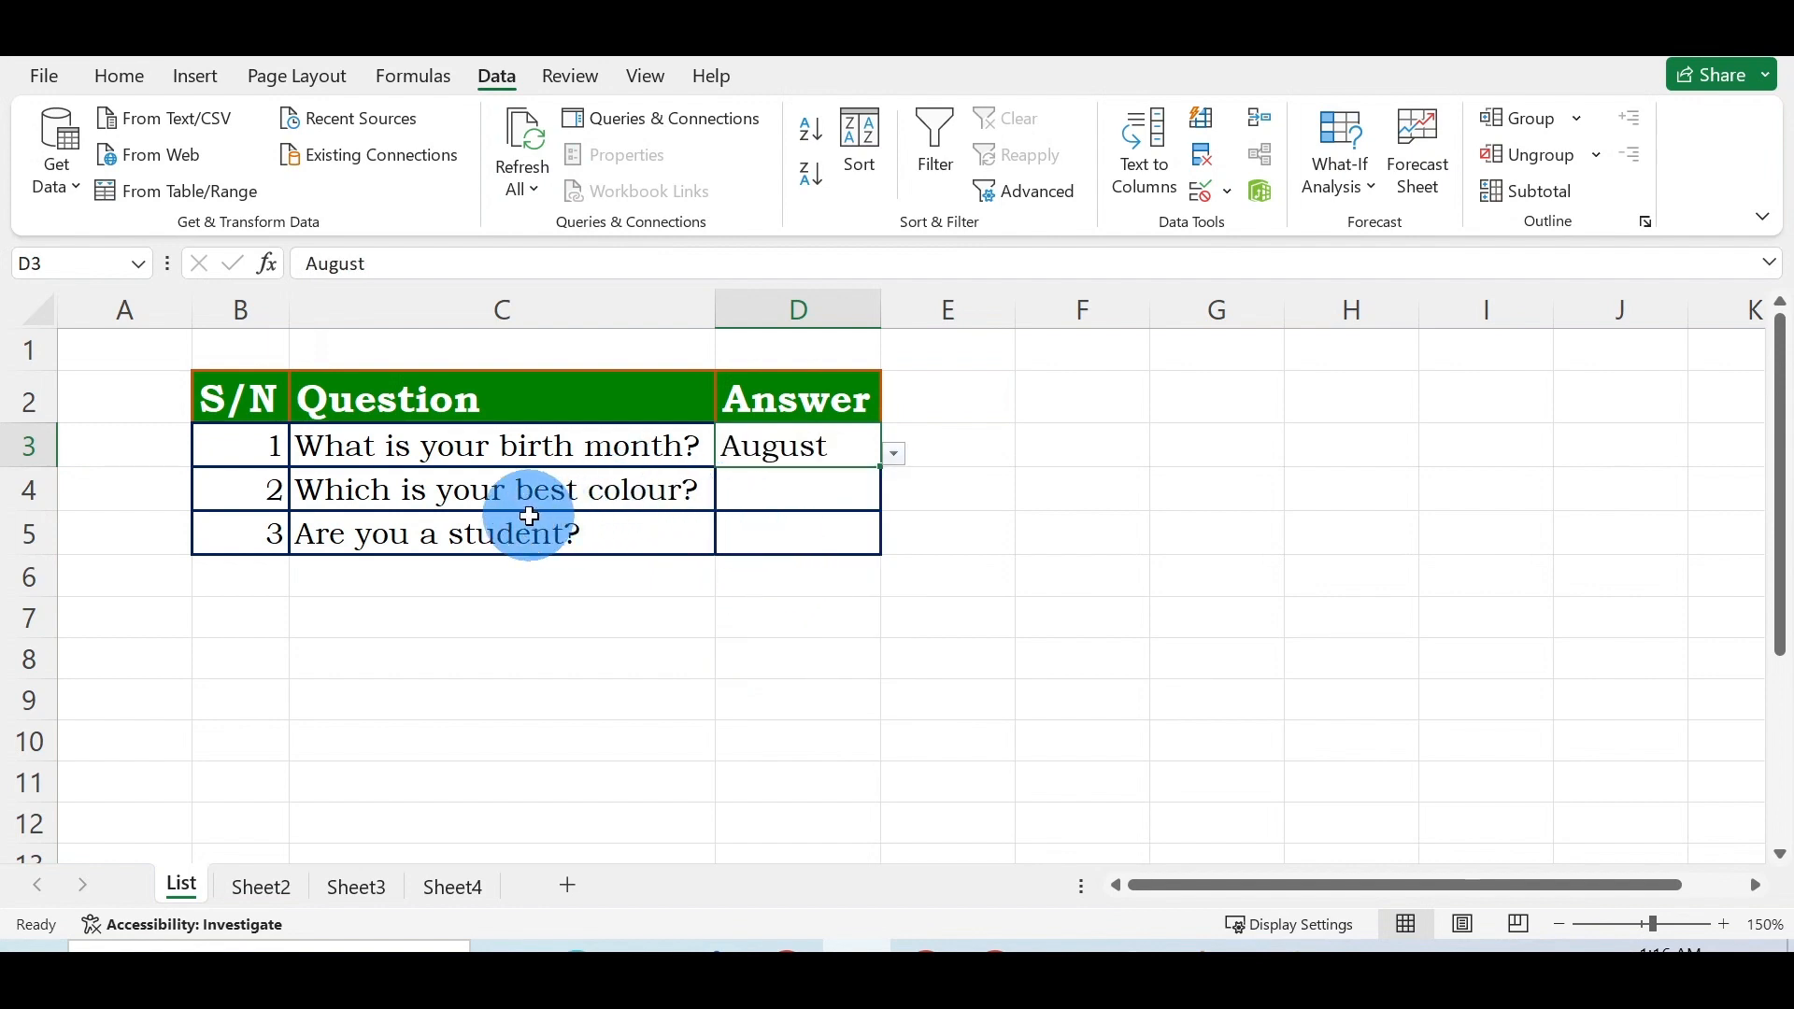
# Add list data validation to the best-colour answer cell D4, using the colours in Sheet2!$C$2:$C$7 as the source.
pyautogui.click(764, 490)
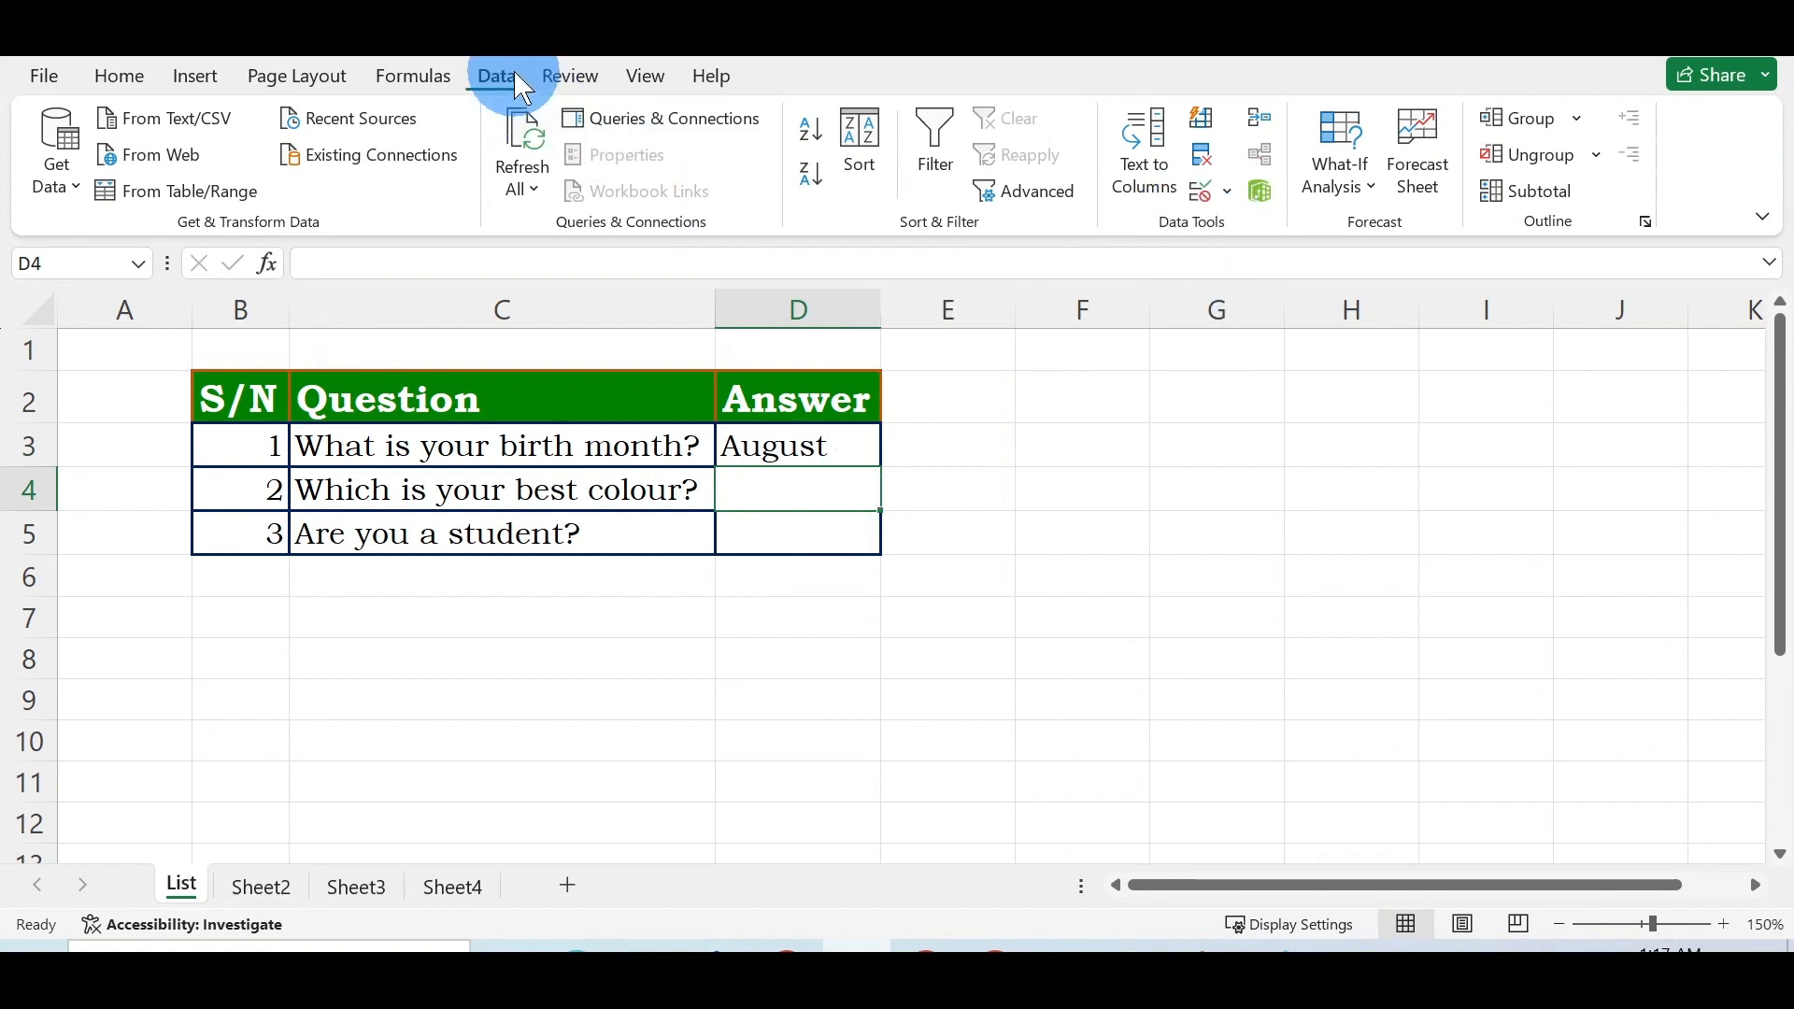
pyautogui.click(1224, 190)
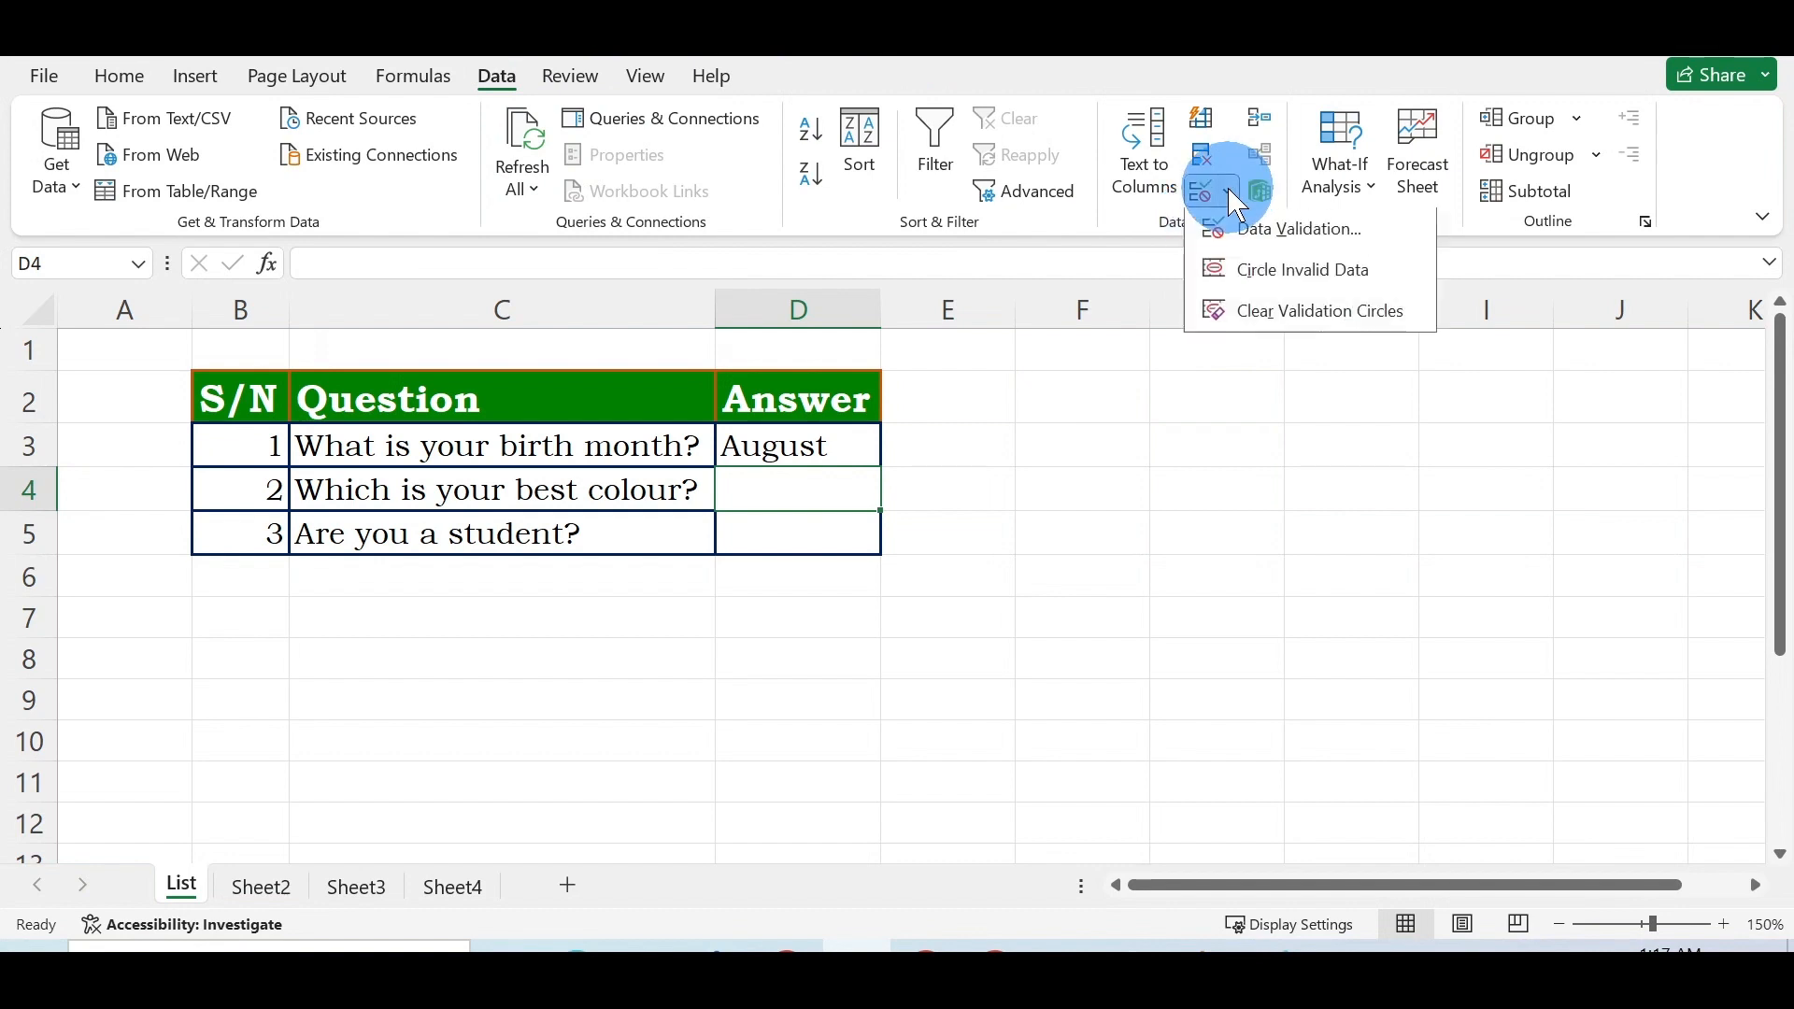
pyautogui.click(1259, 241)
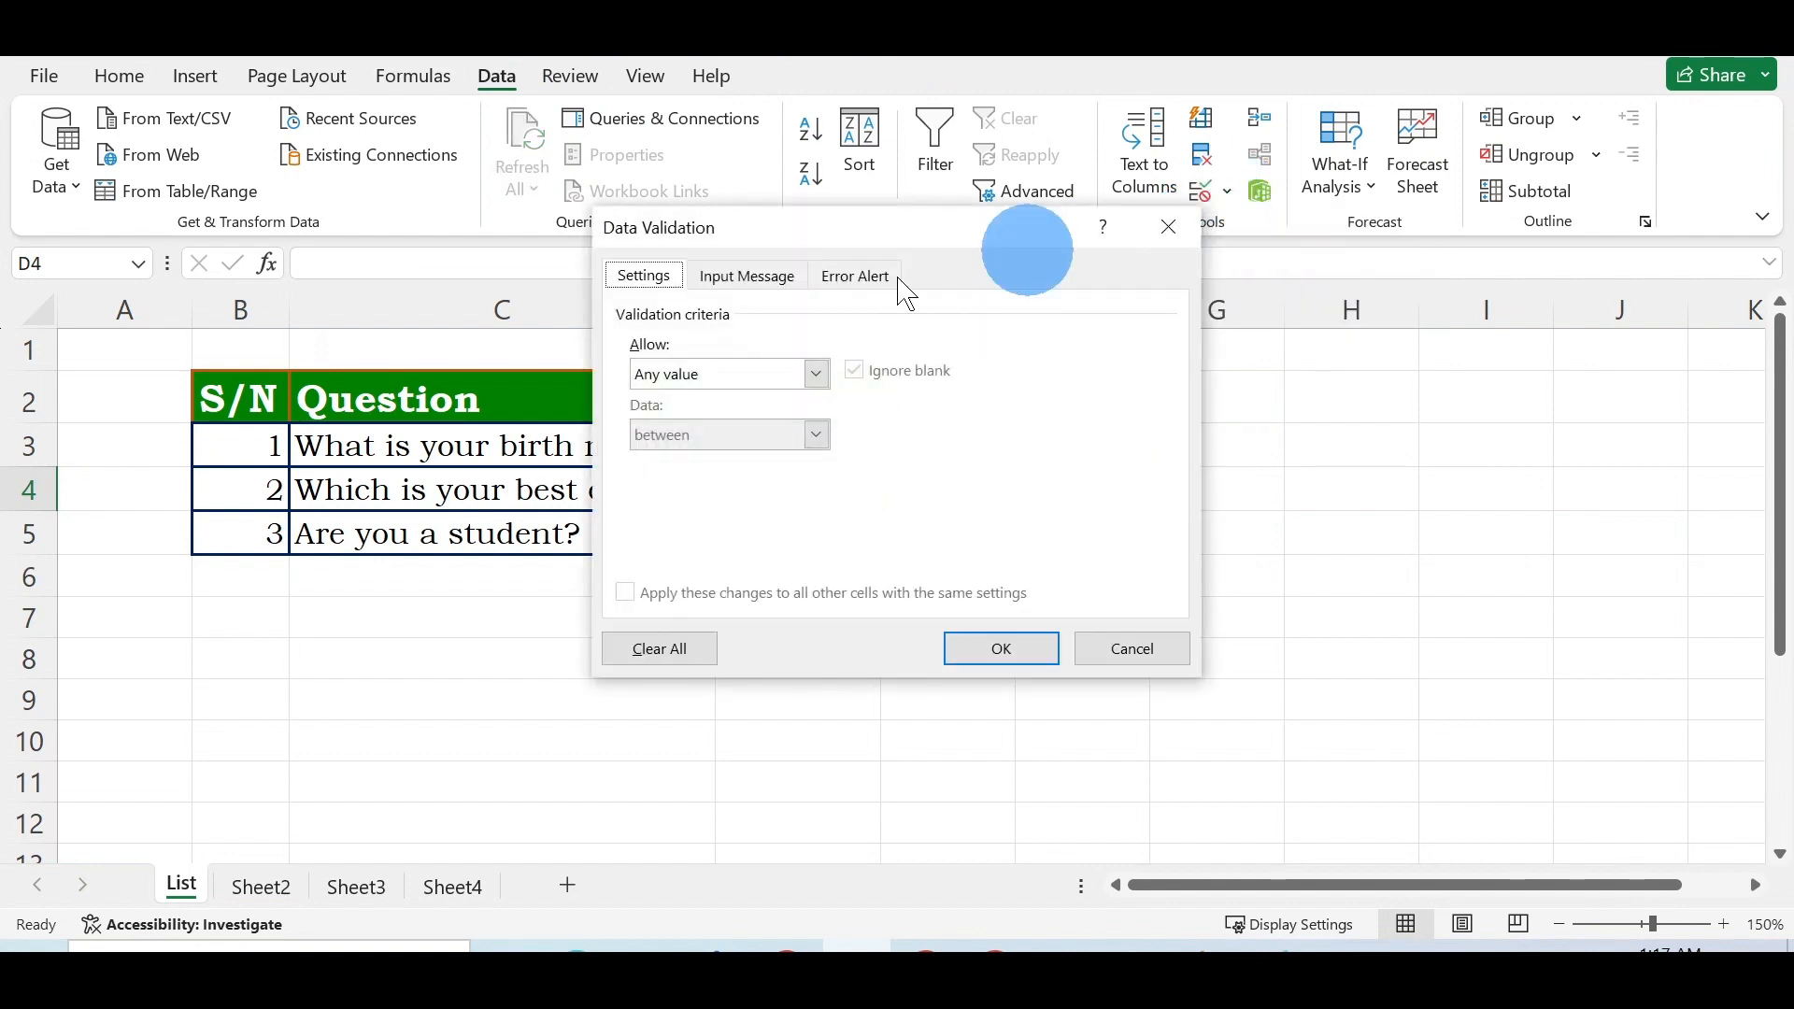
pyautogui.click(814, 372)
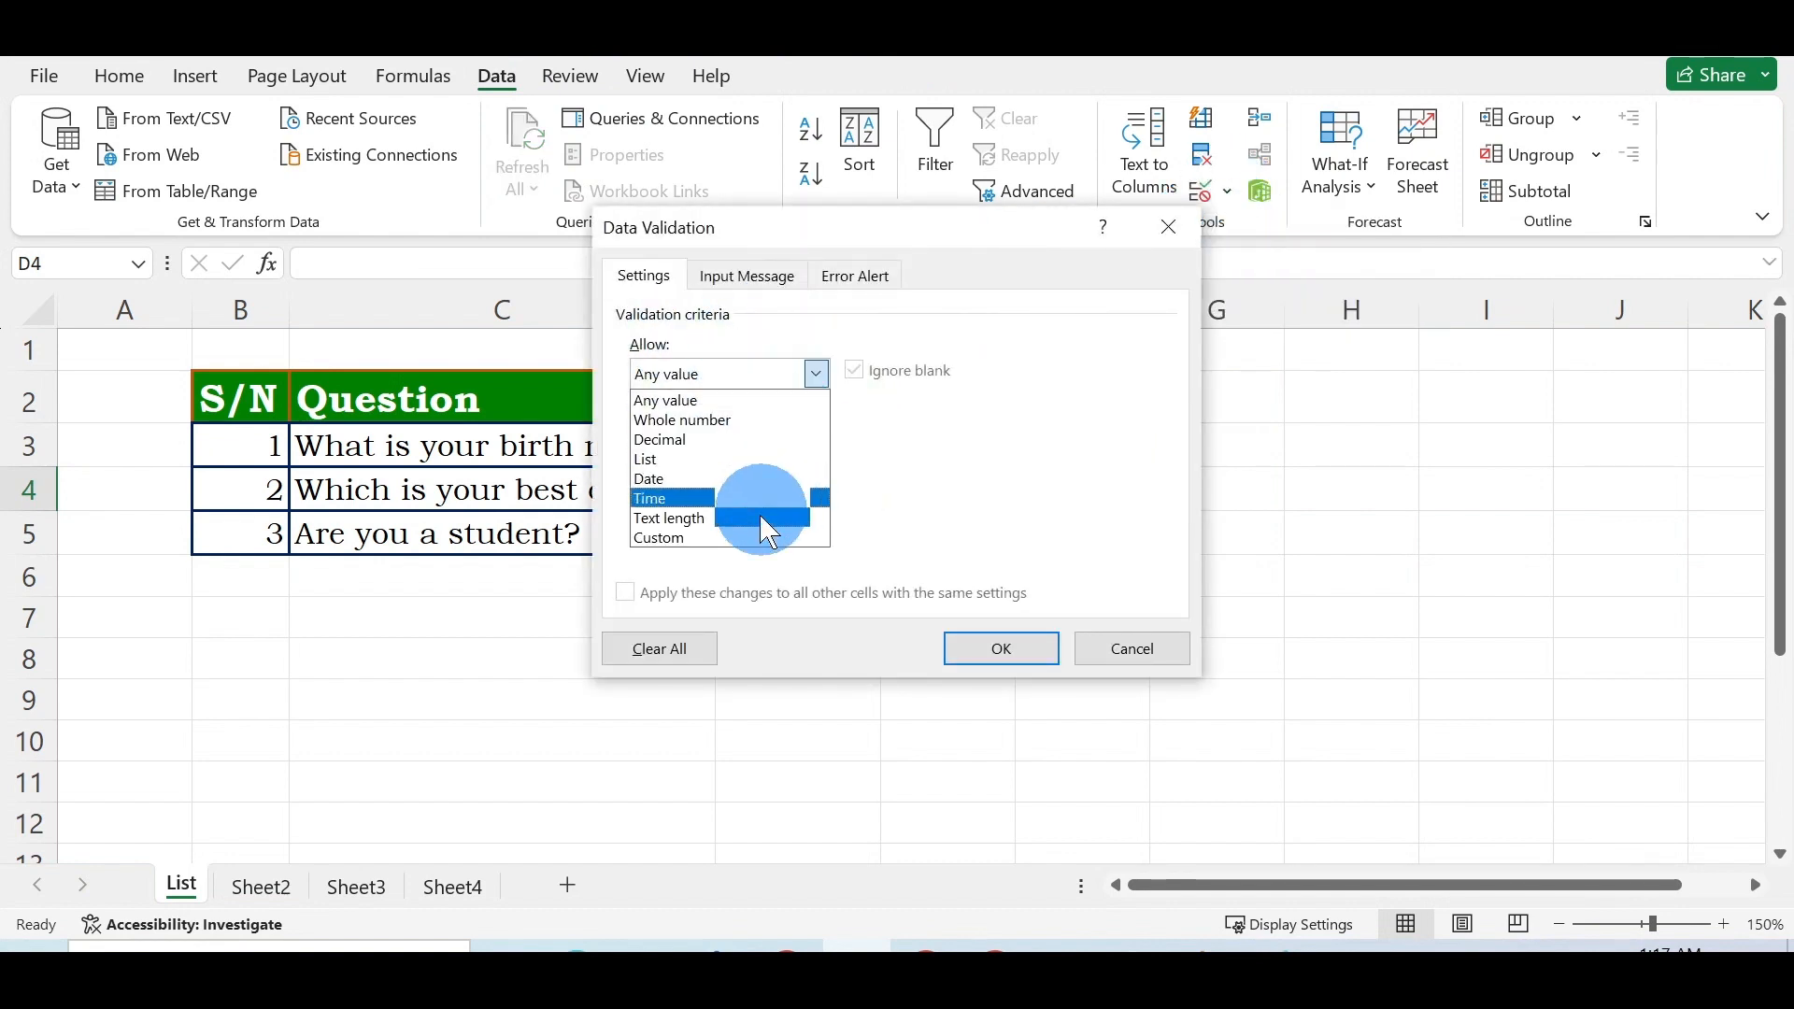
pyautogui.click(724, 460)
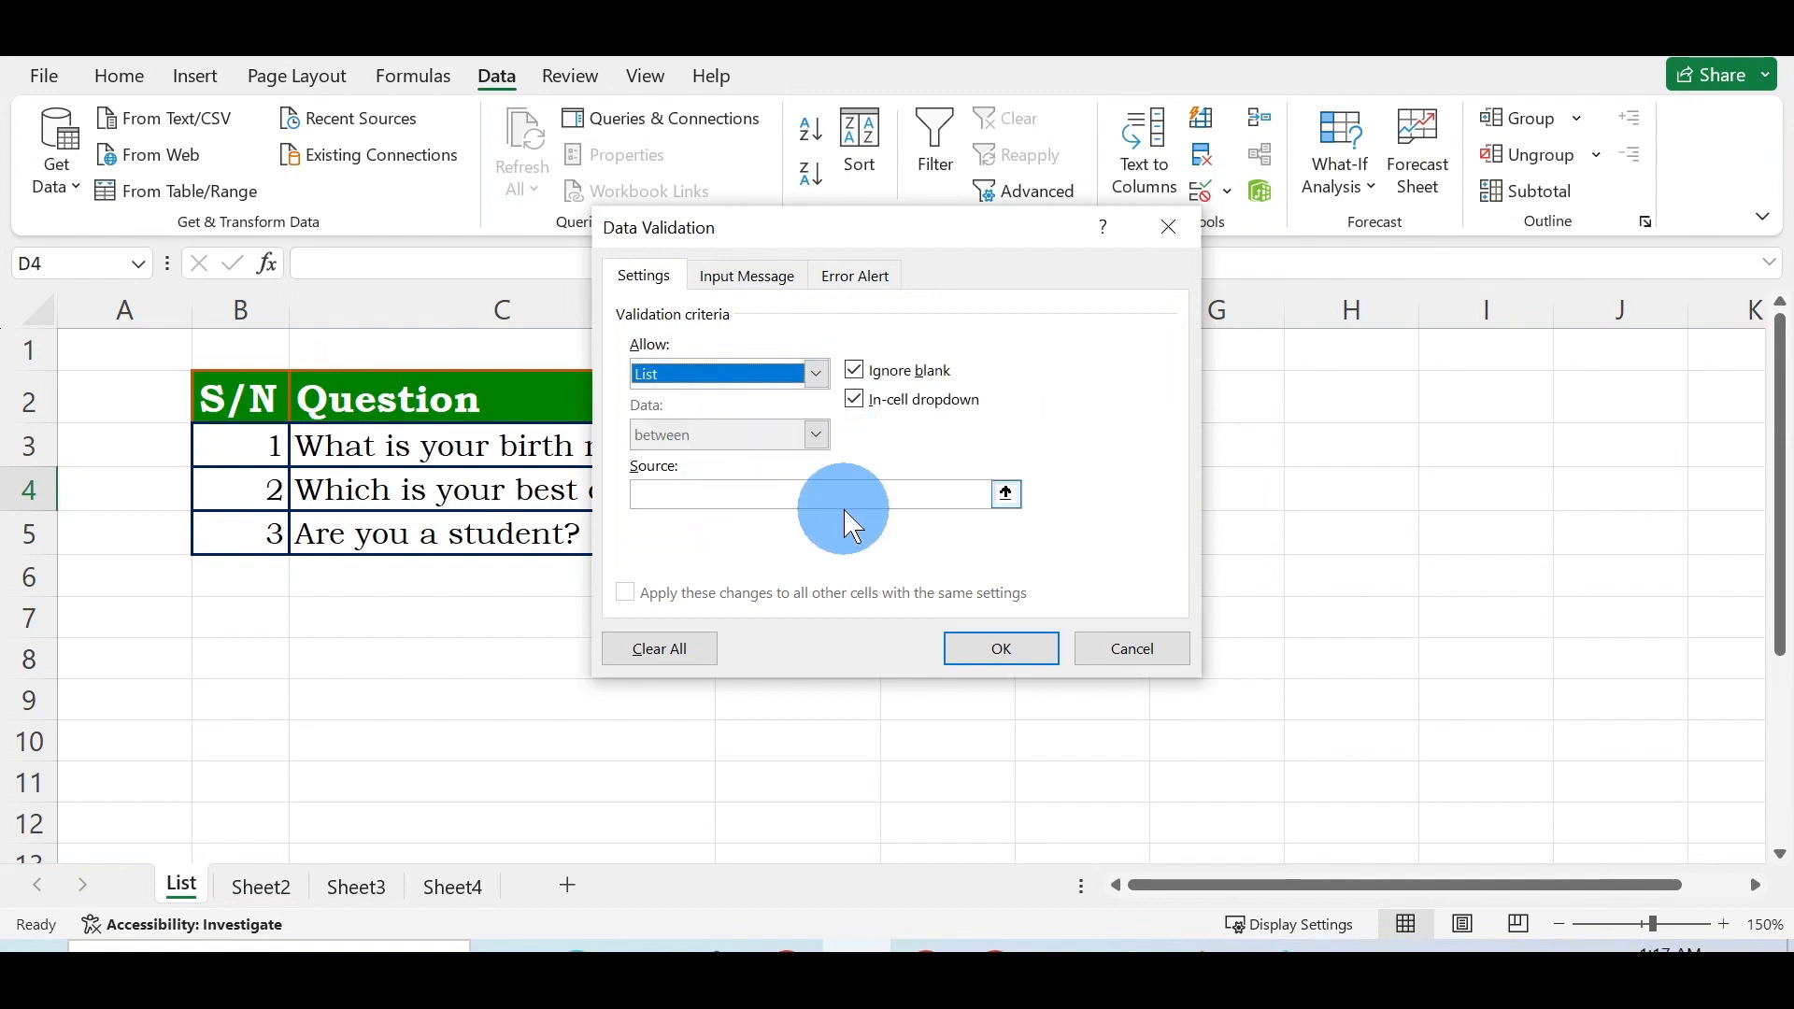
pyautogui.click(1008, 493)
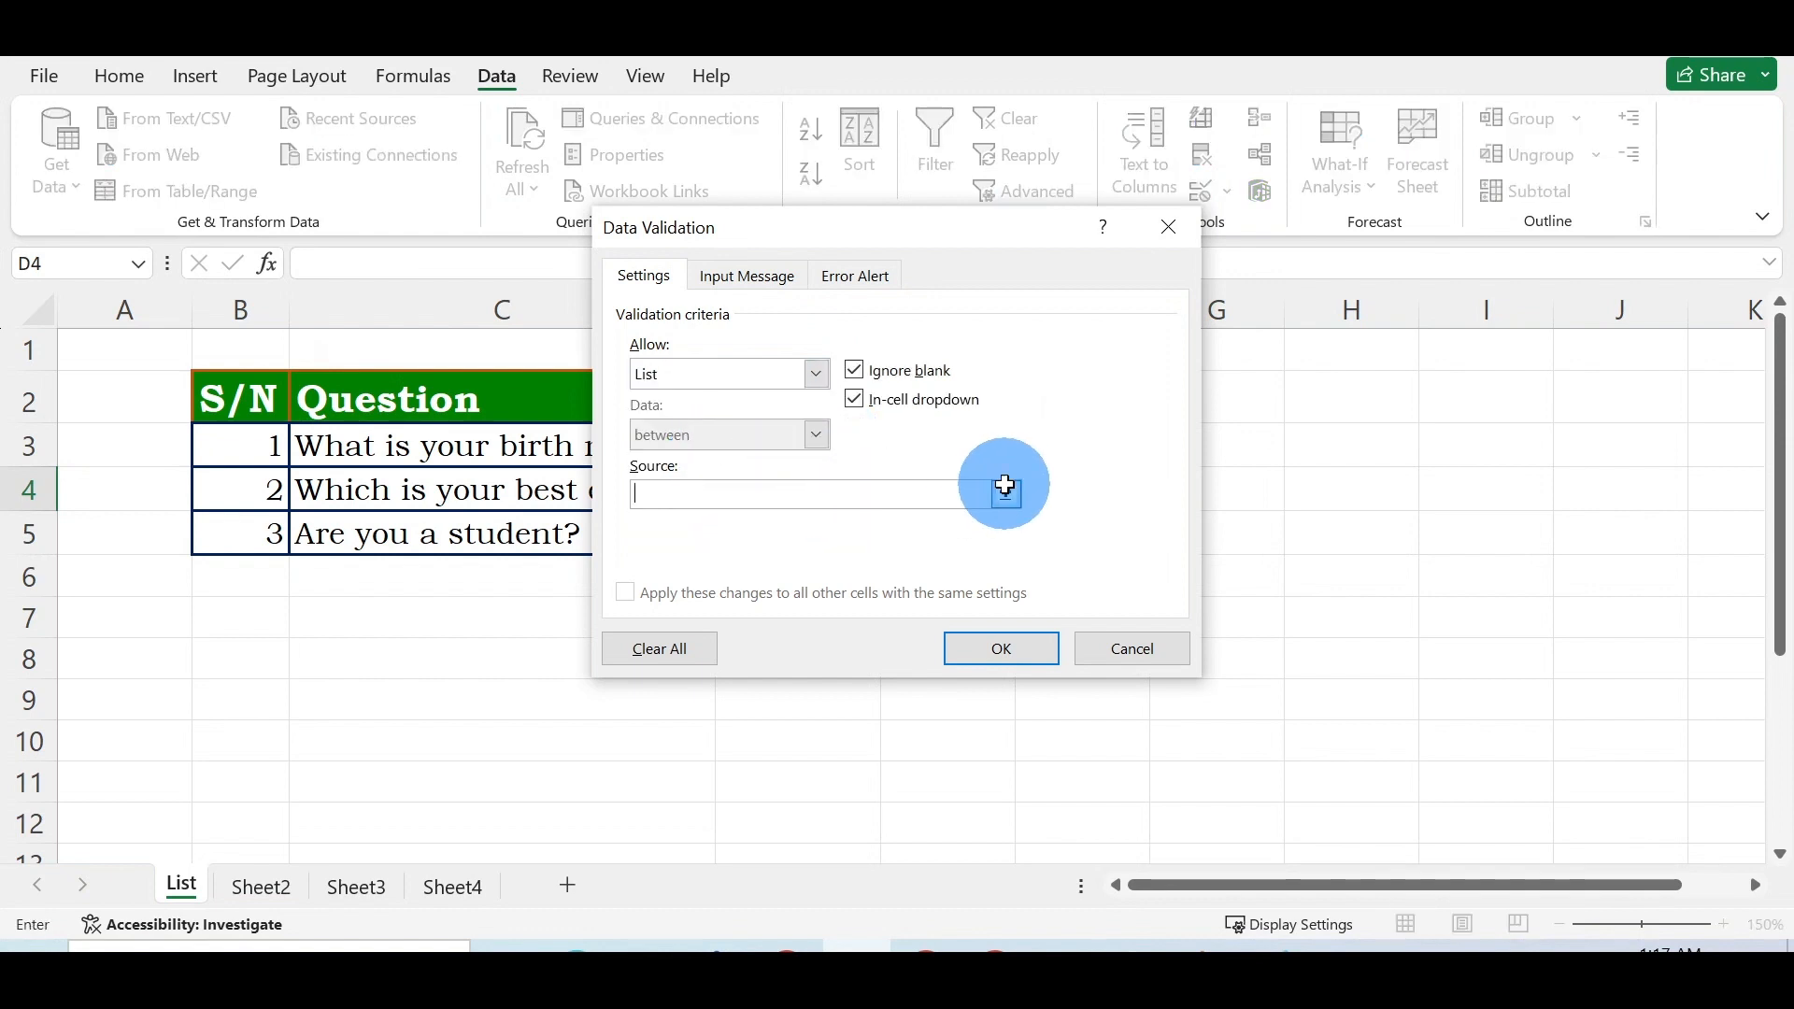
pyautogui.click(266, 895)
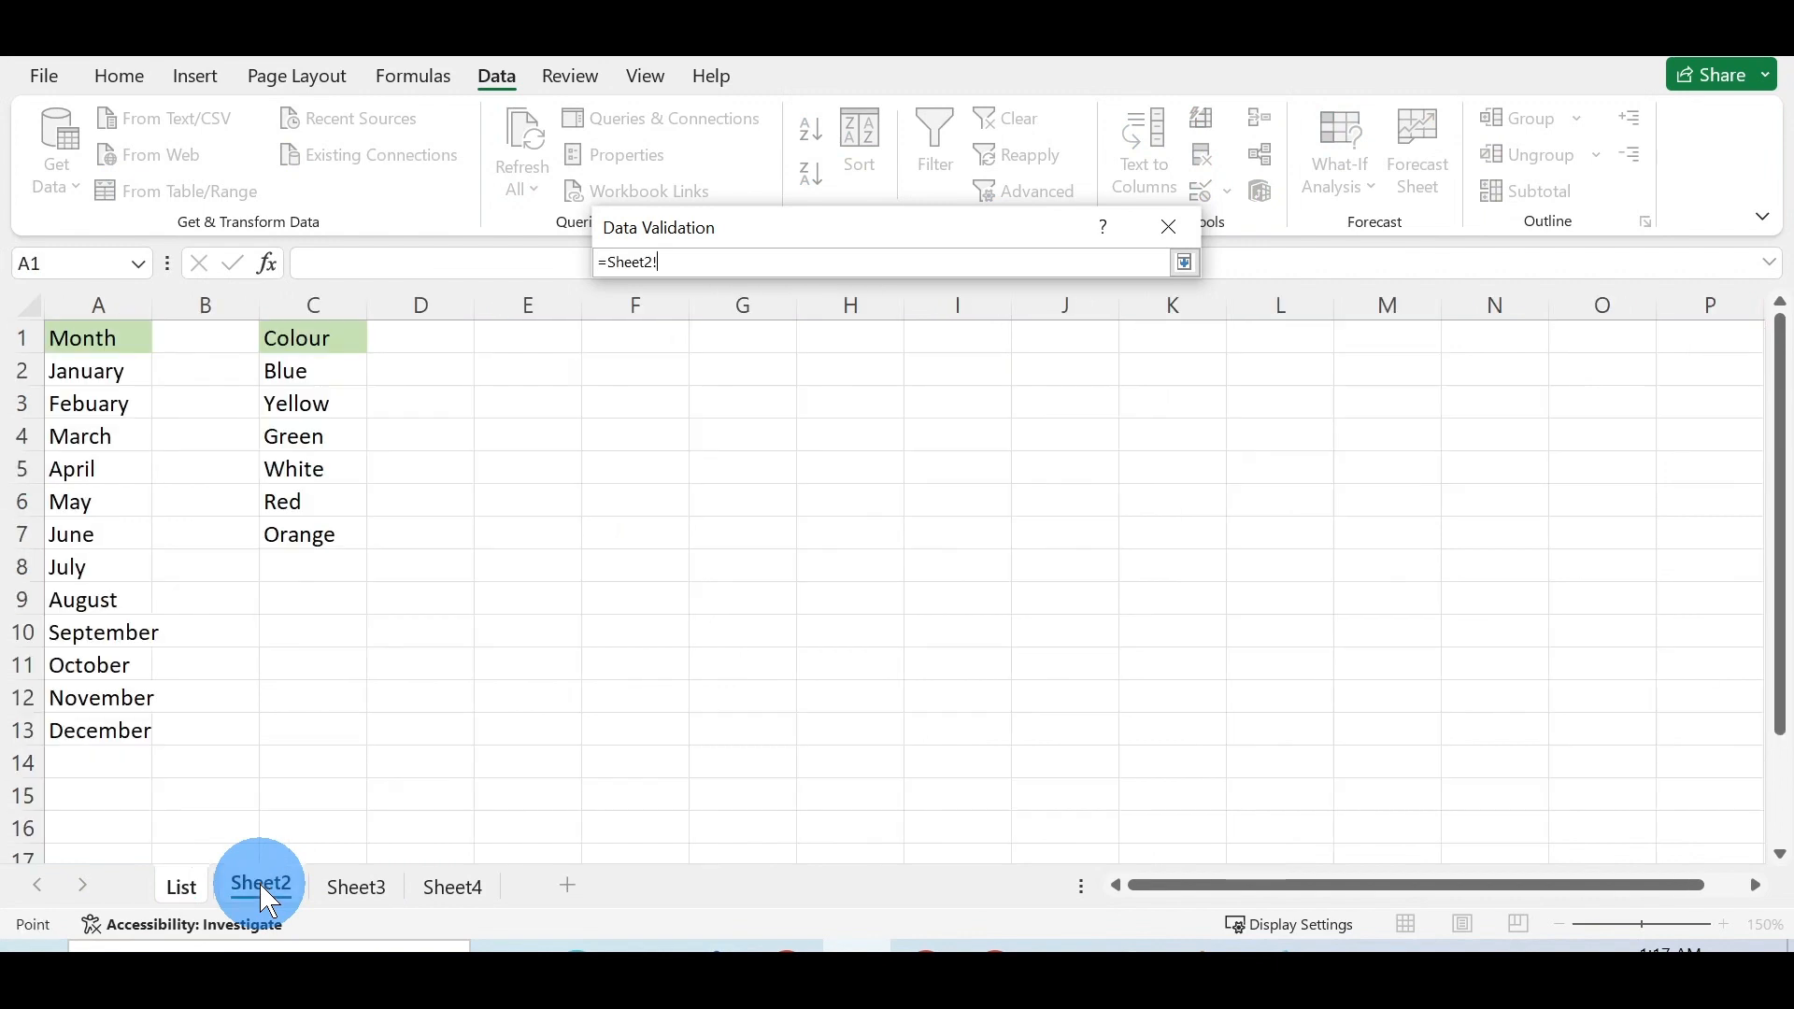
pyautogui.click(282, 370)
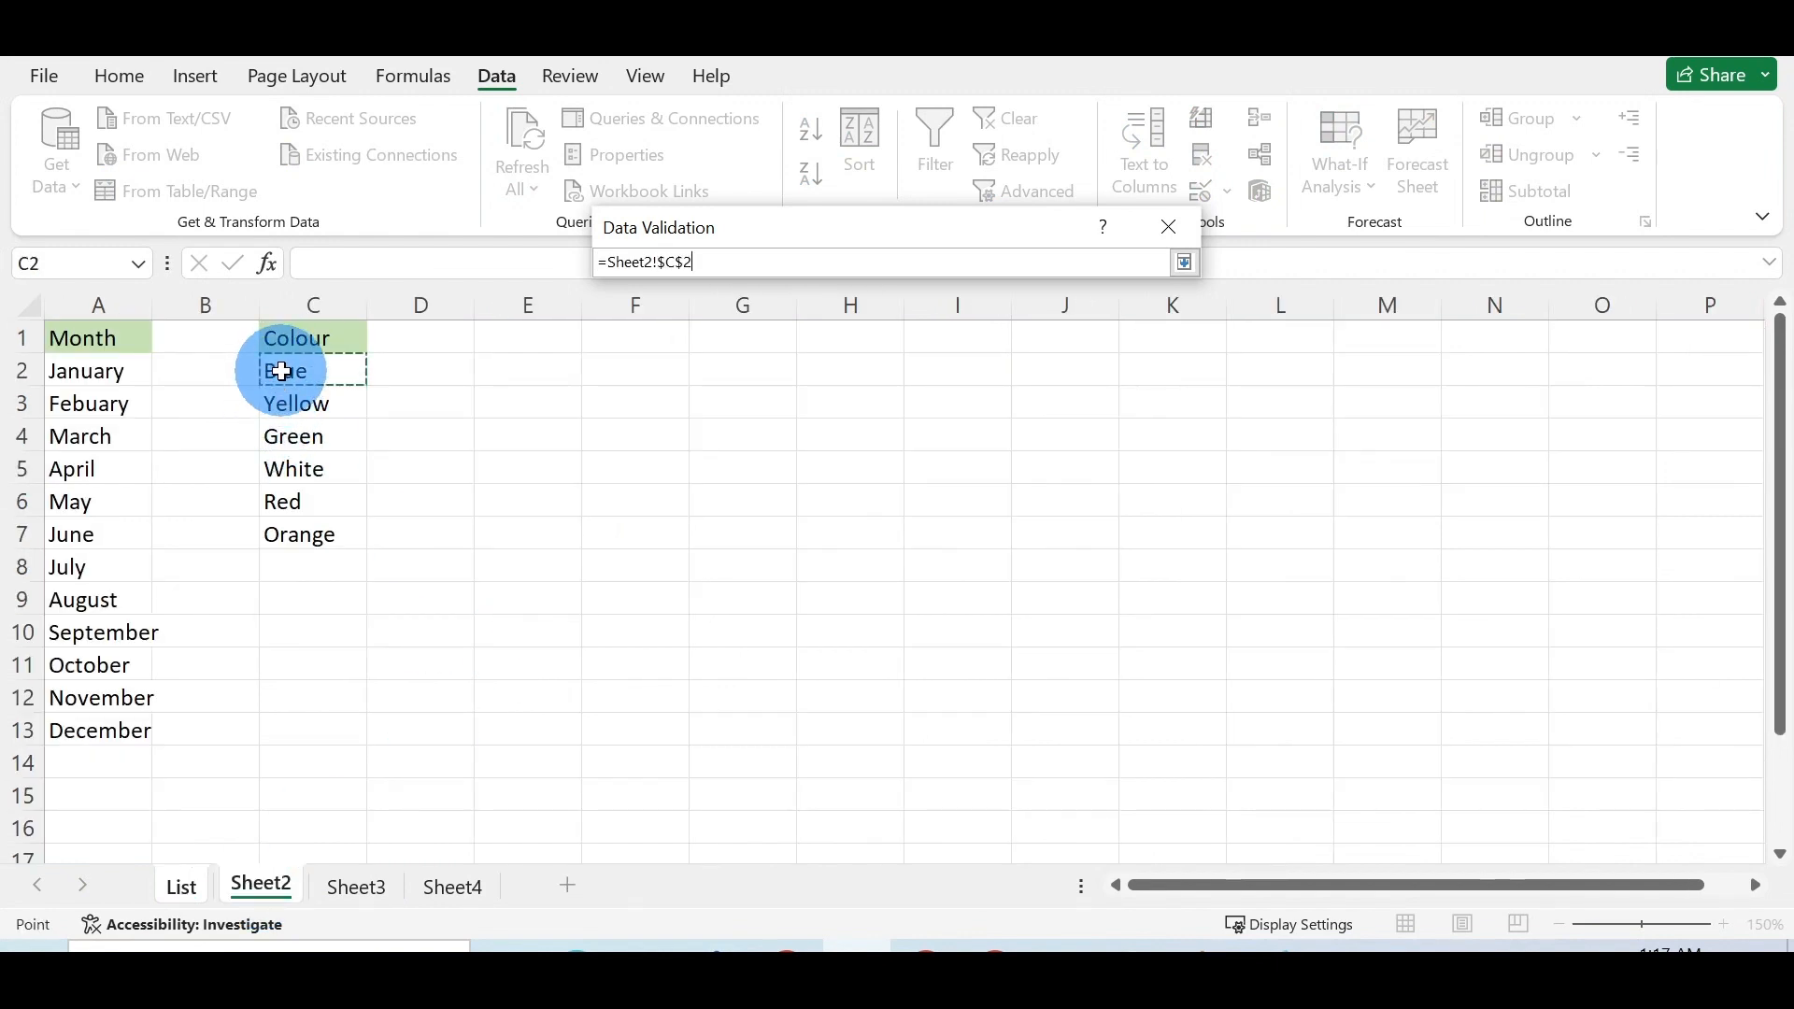
pyautogui.moveTo(282, 370); pyautogui.dragTo(300, 534)
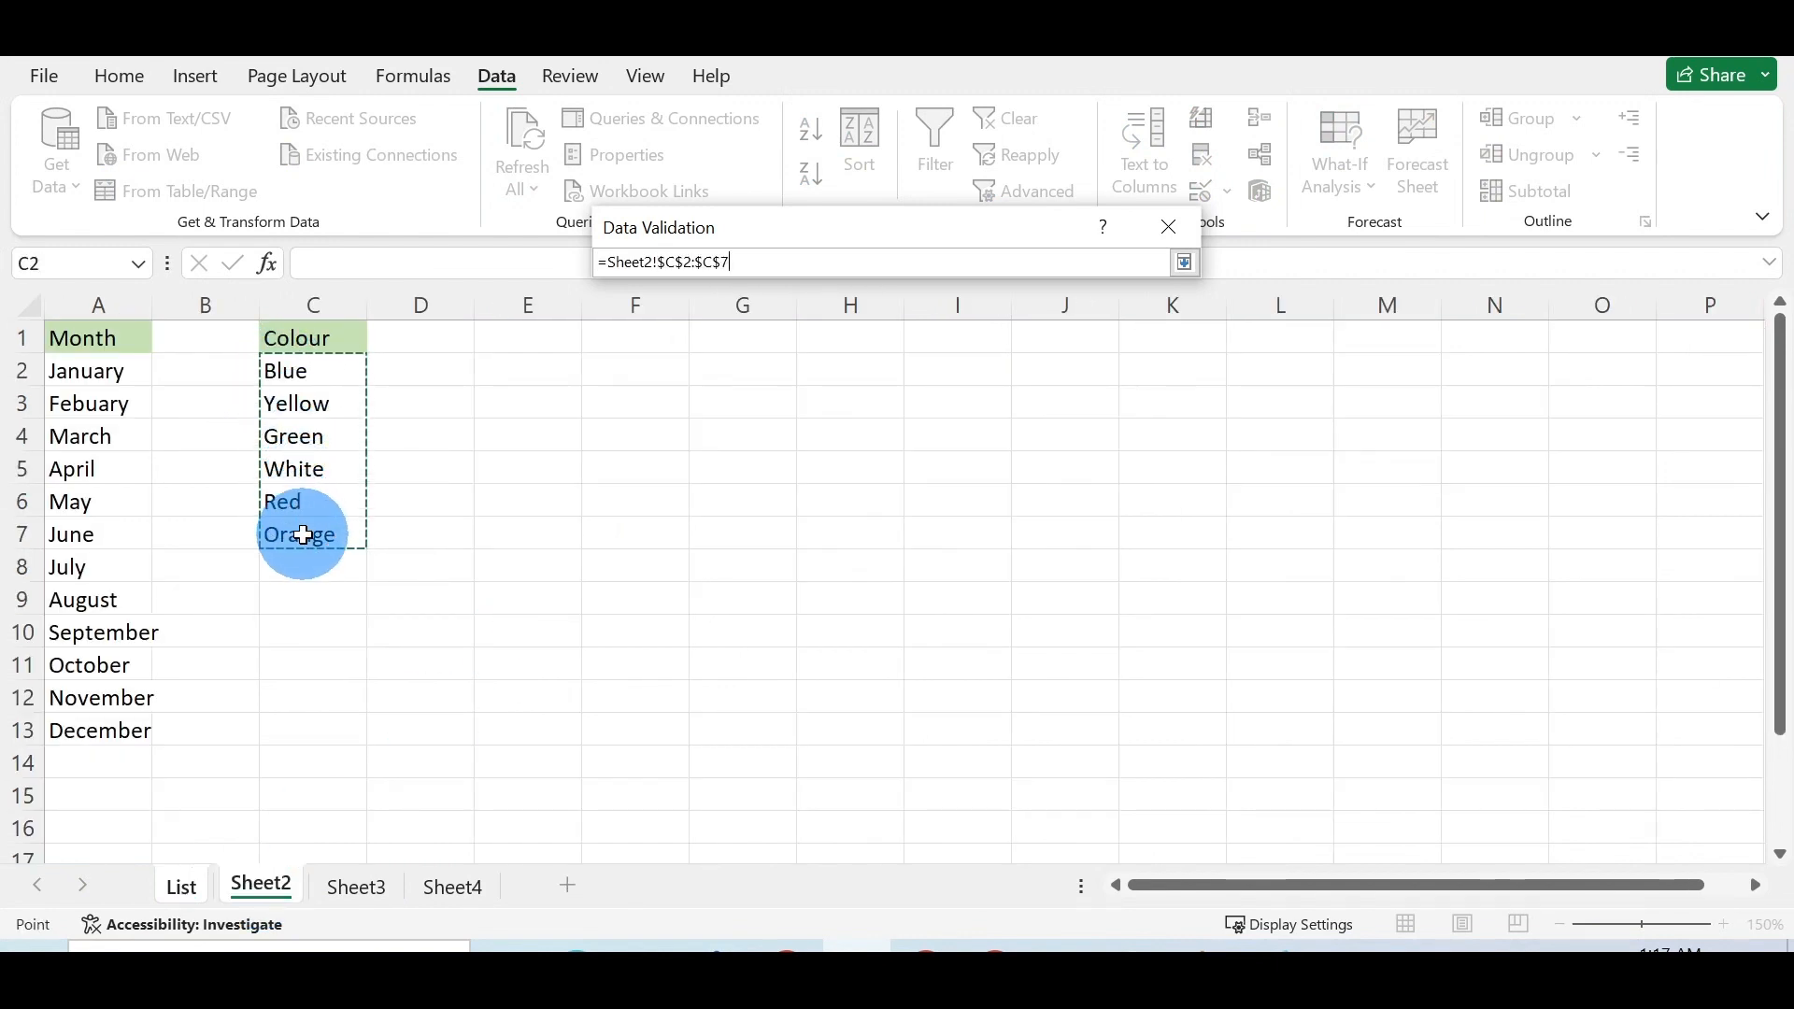
pyautogui.click(1184, 263)
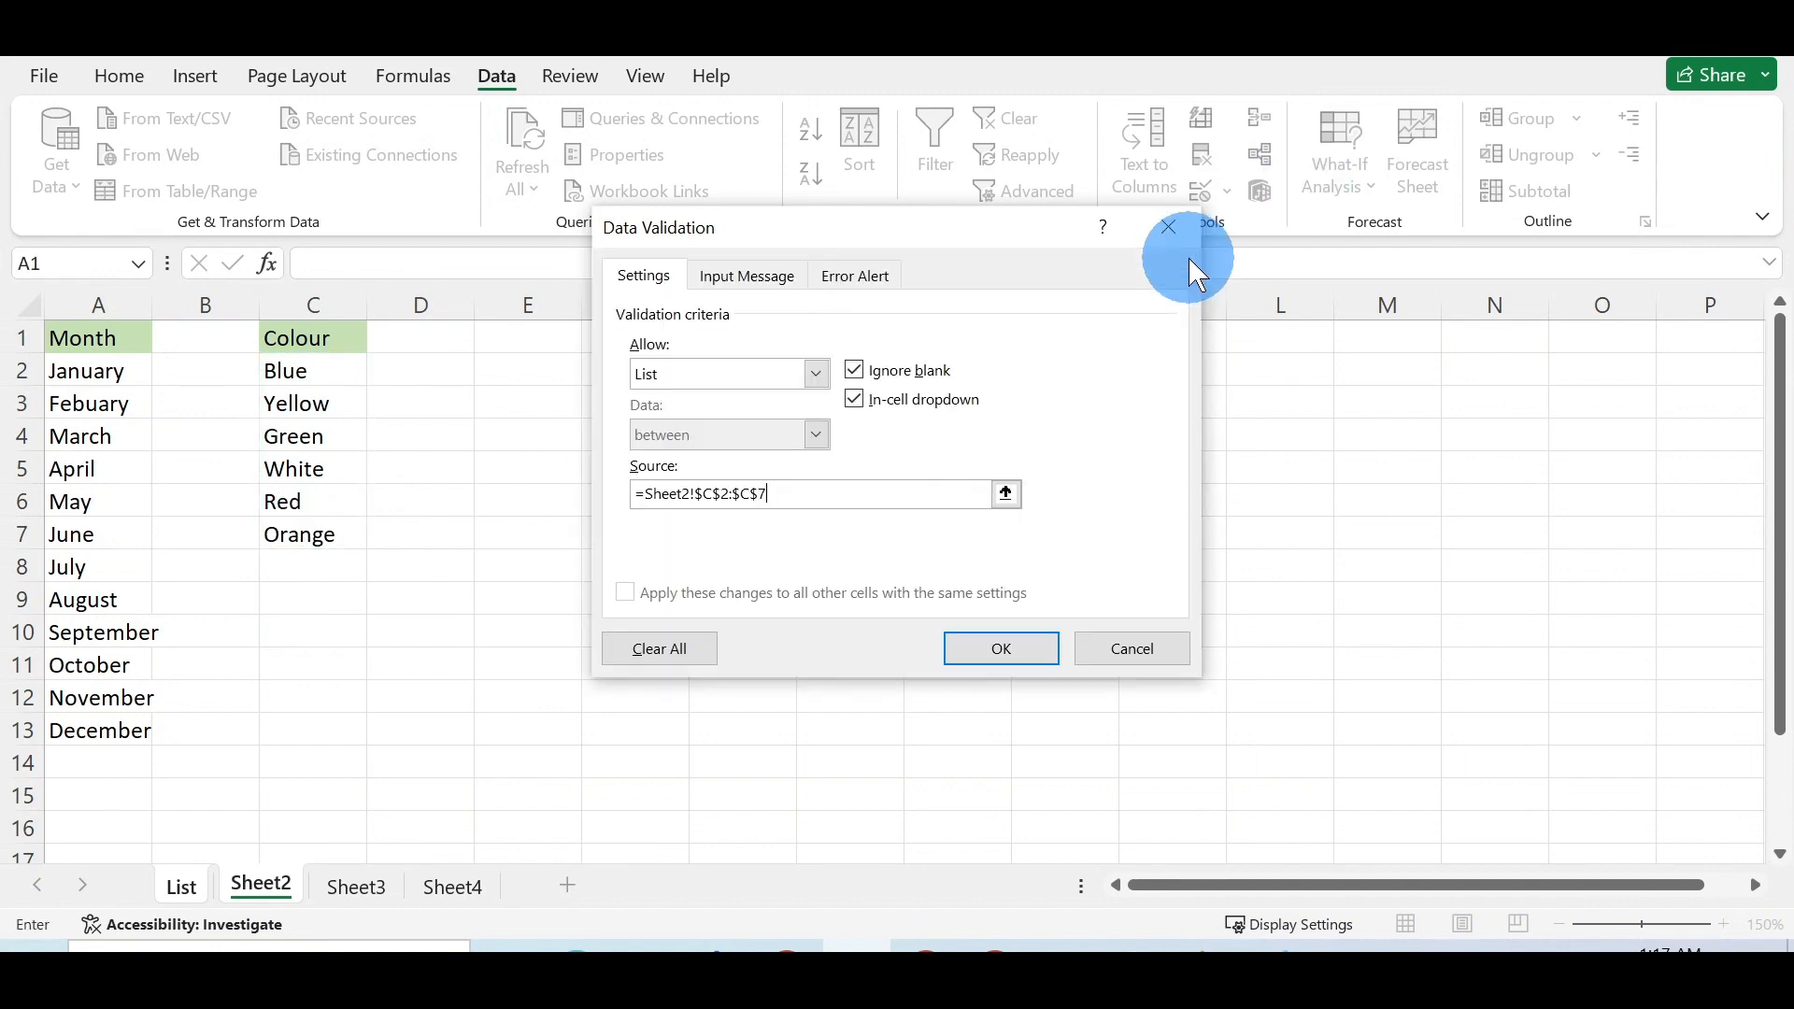
pyautogui.click(1029, 652)
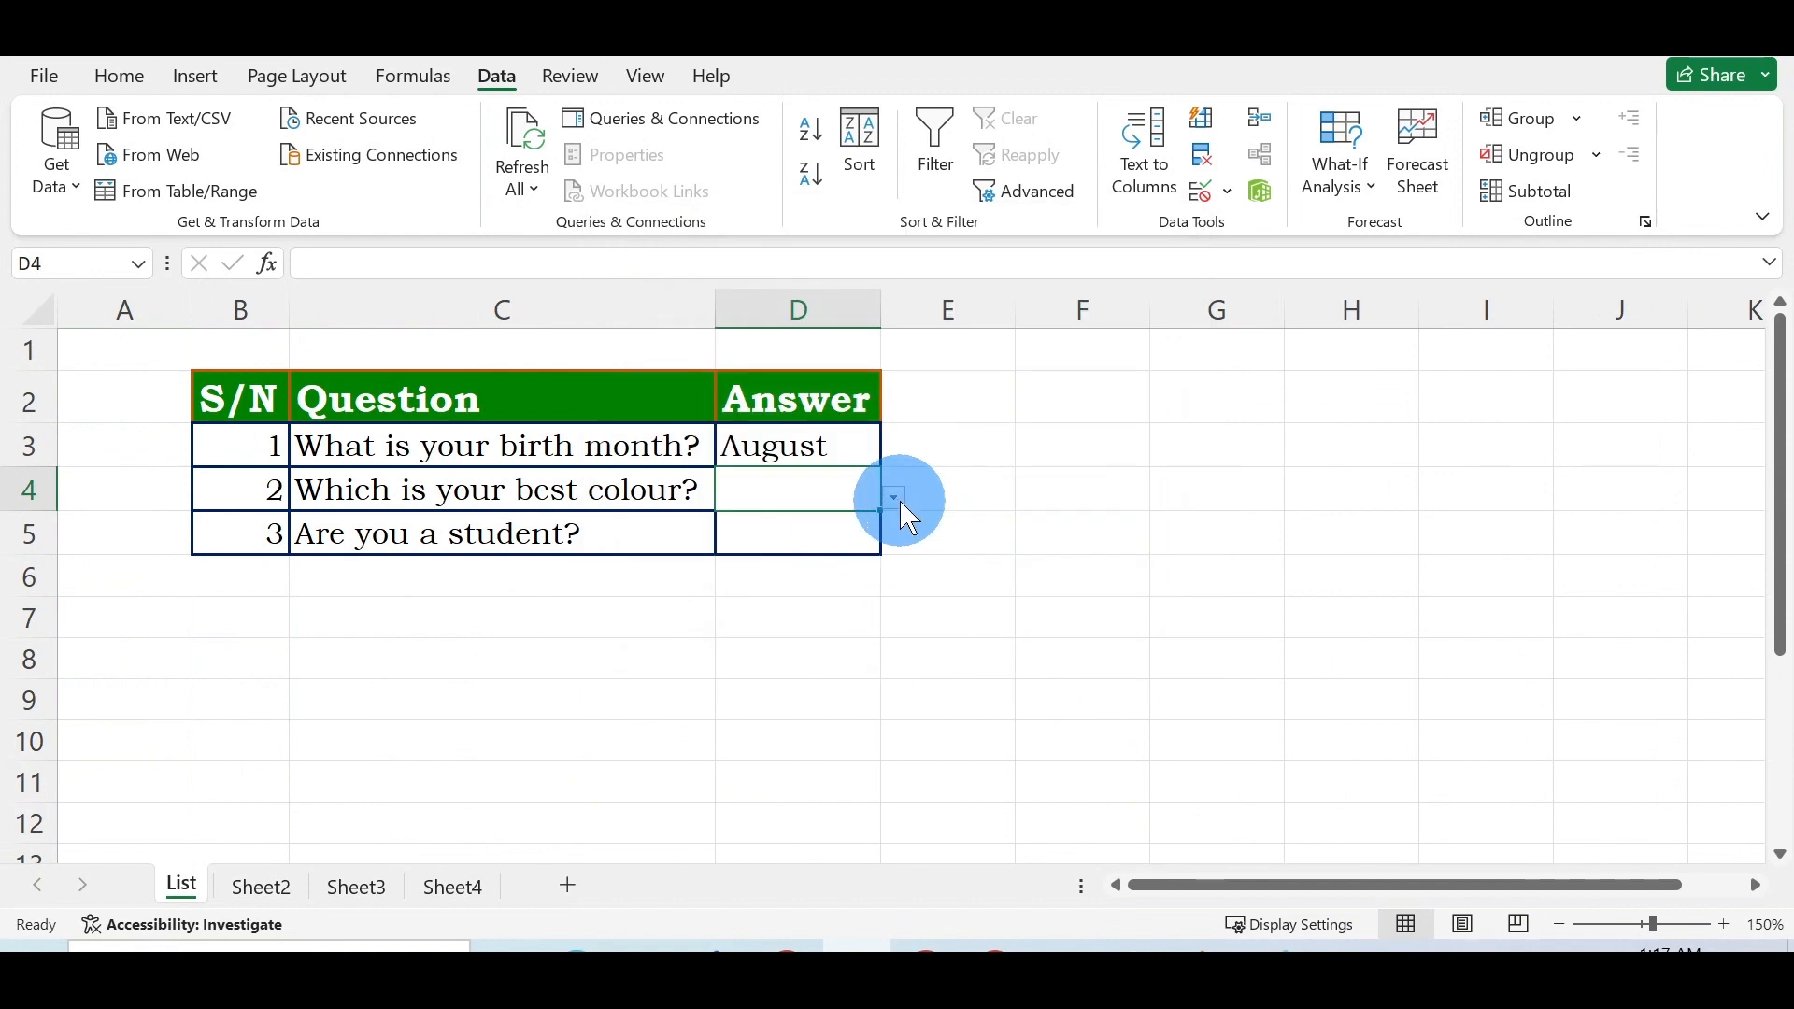
# Choose Green from the drop-down list as the best-colour answer in D4.
pyautogui.click(894, 498)
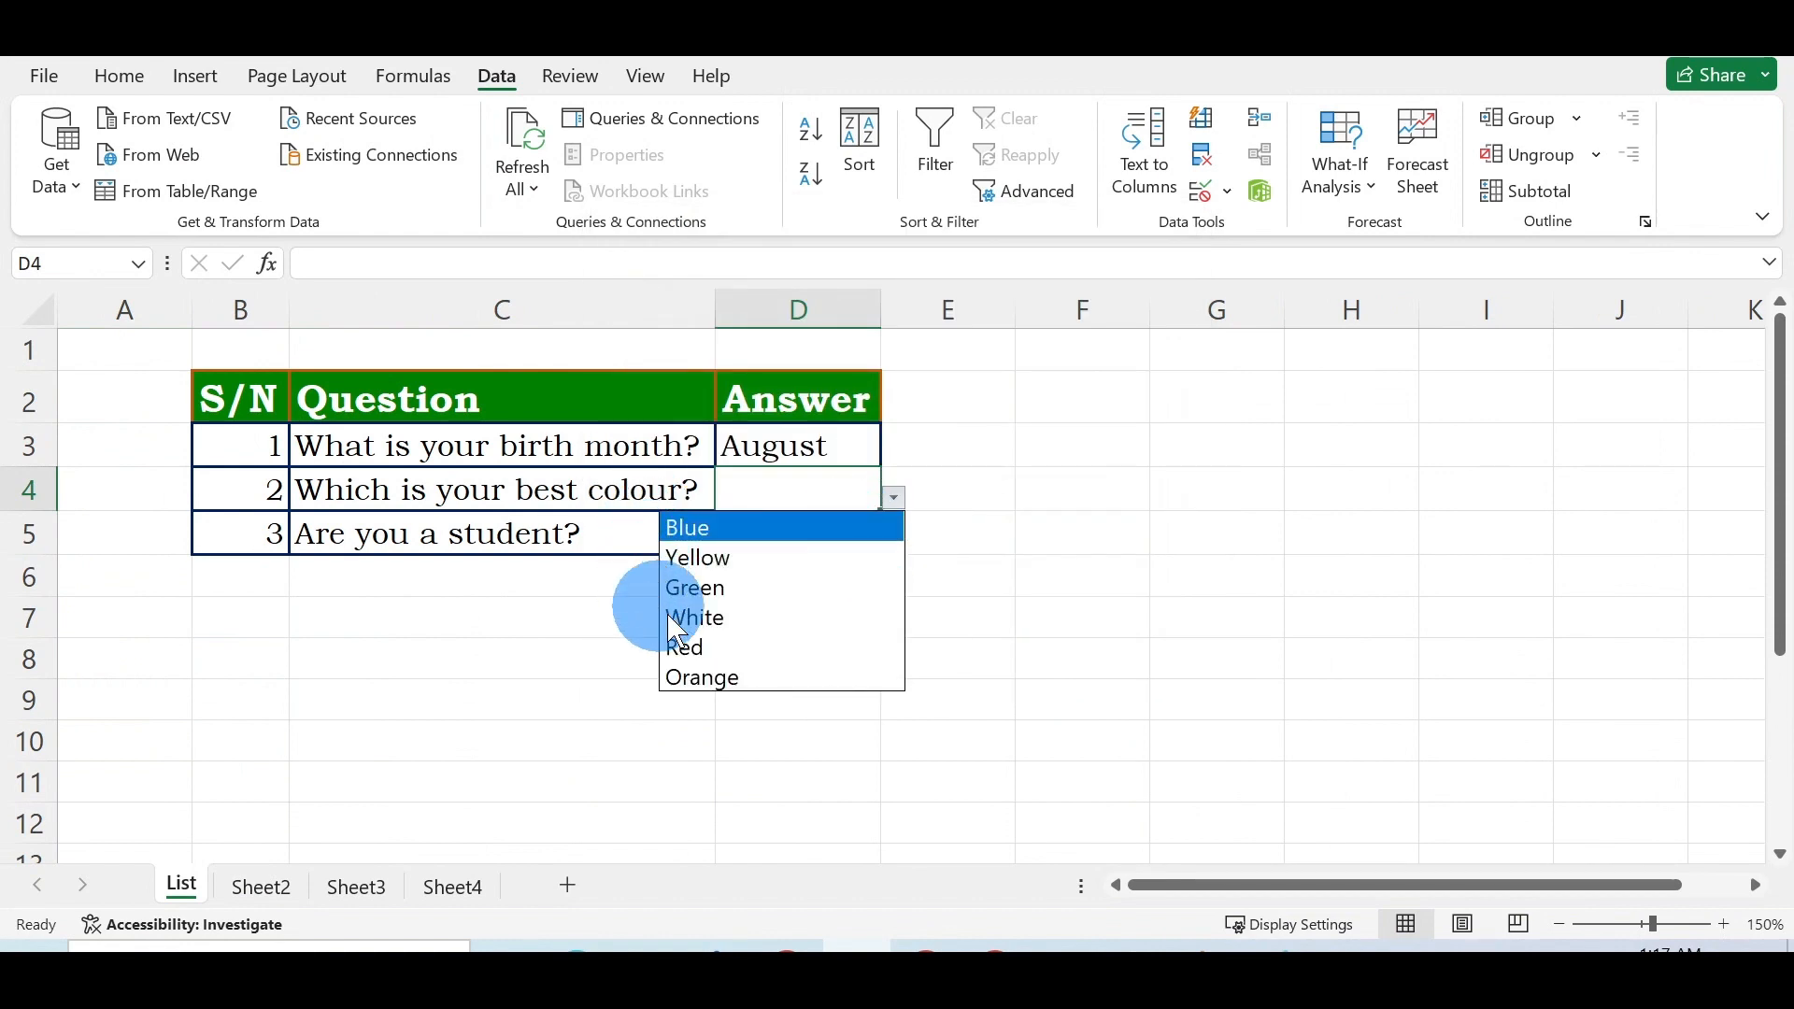
pyautogui.click(738, 607)
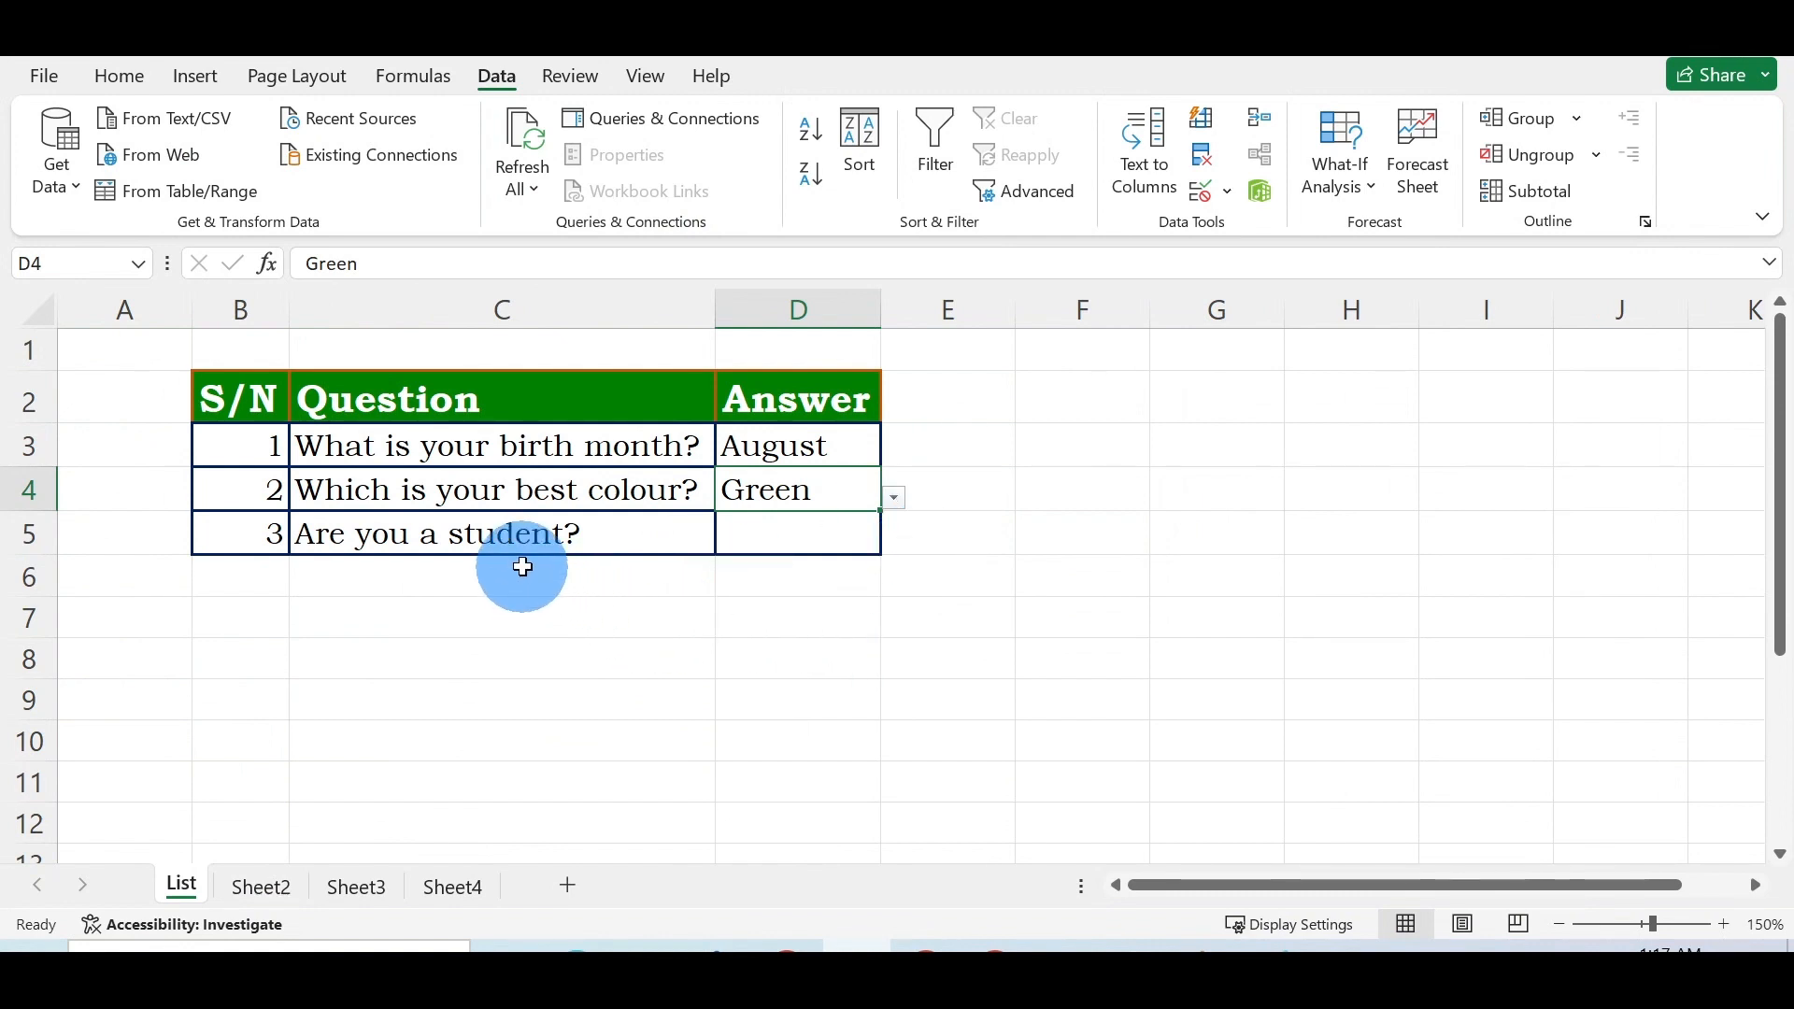
# Add list data validation to the student answer cell D5, entering "yes, no" directly as the source.
pyautogui.click(796, 535)
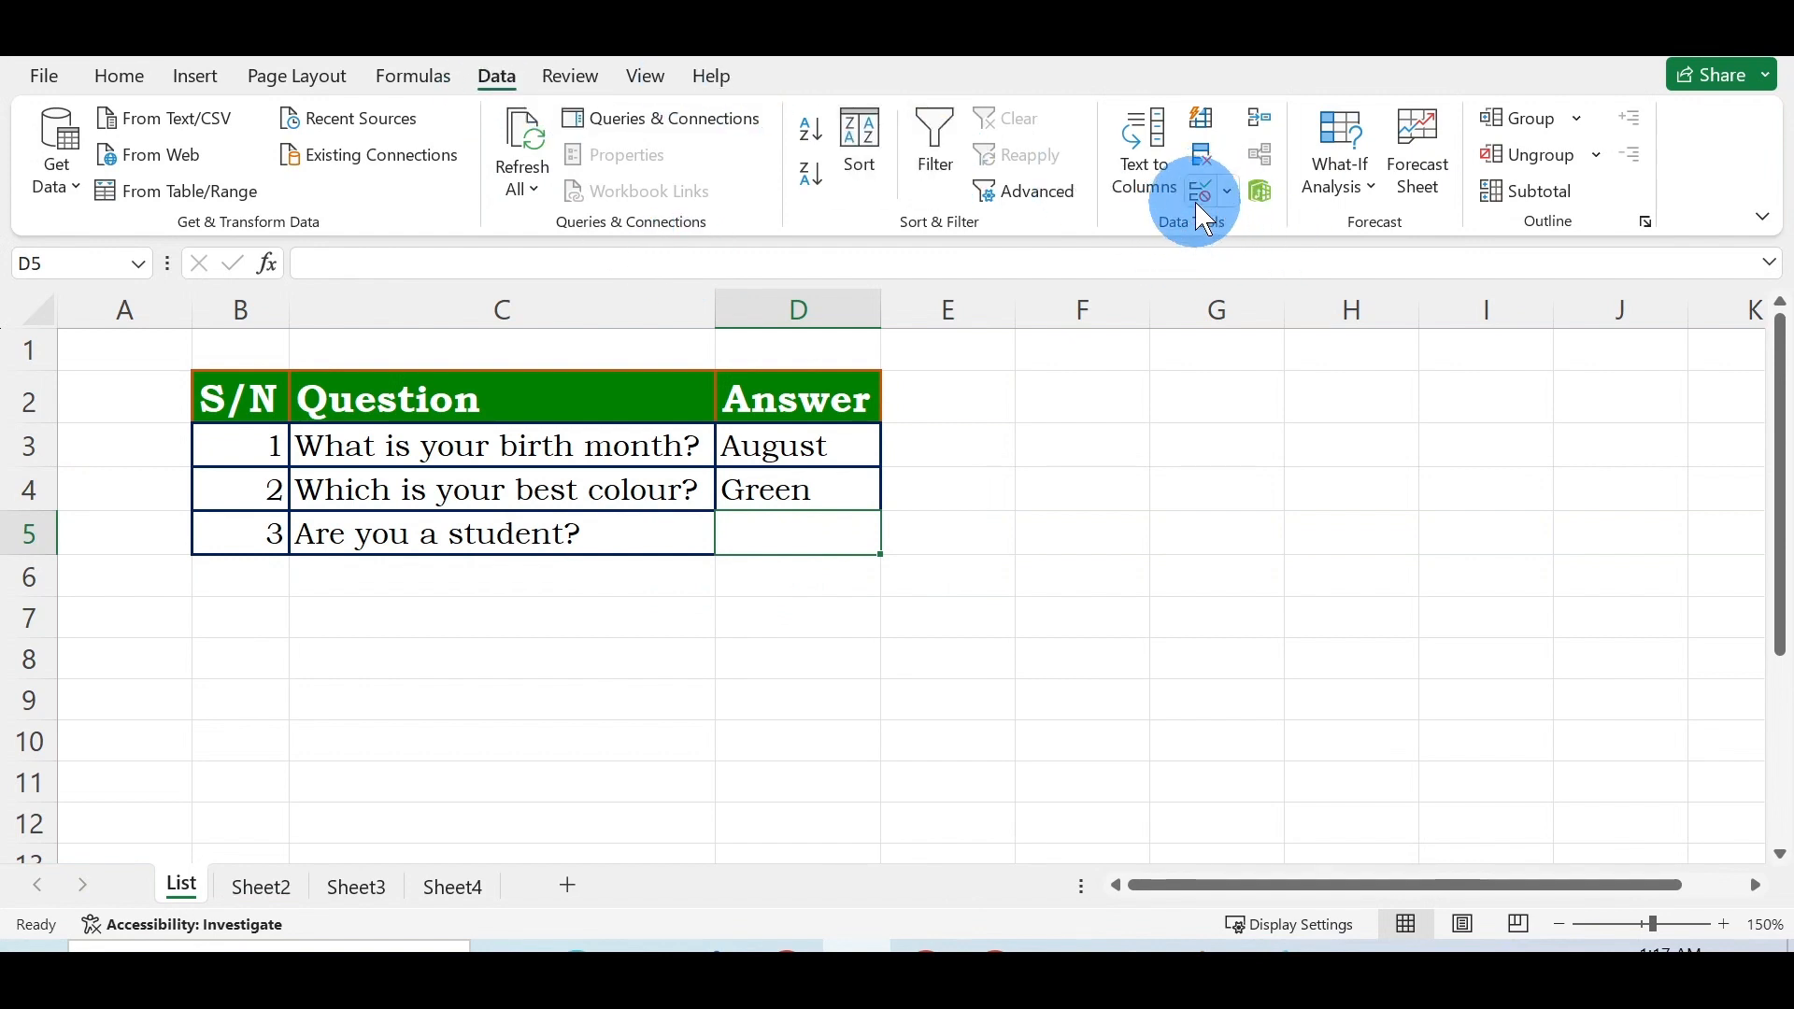
pyautogui.click(1227, 192)
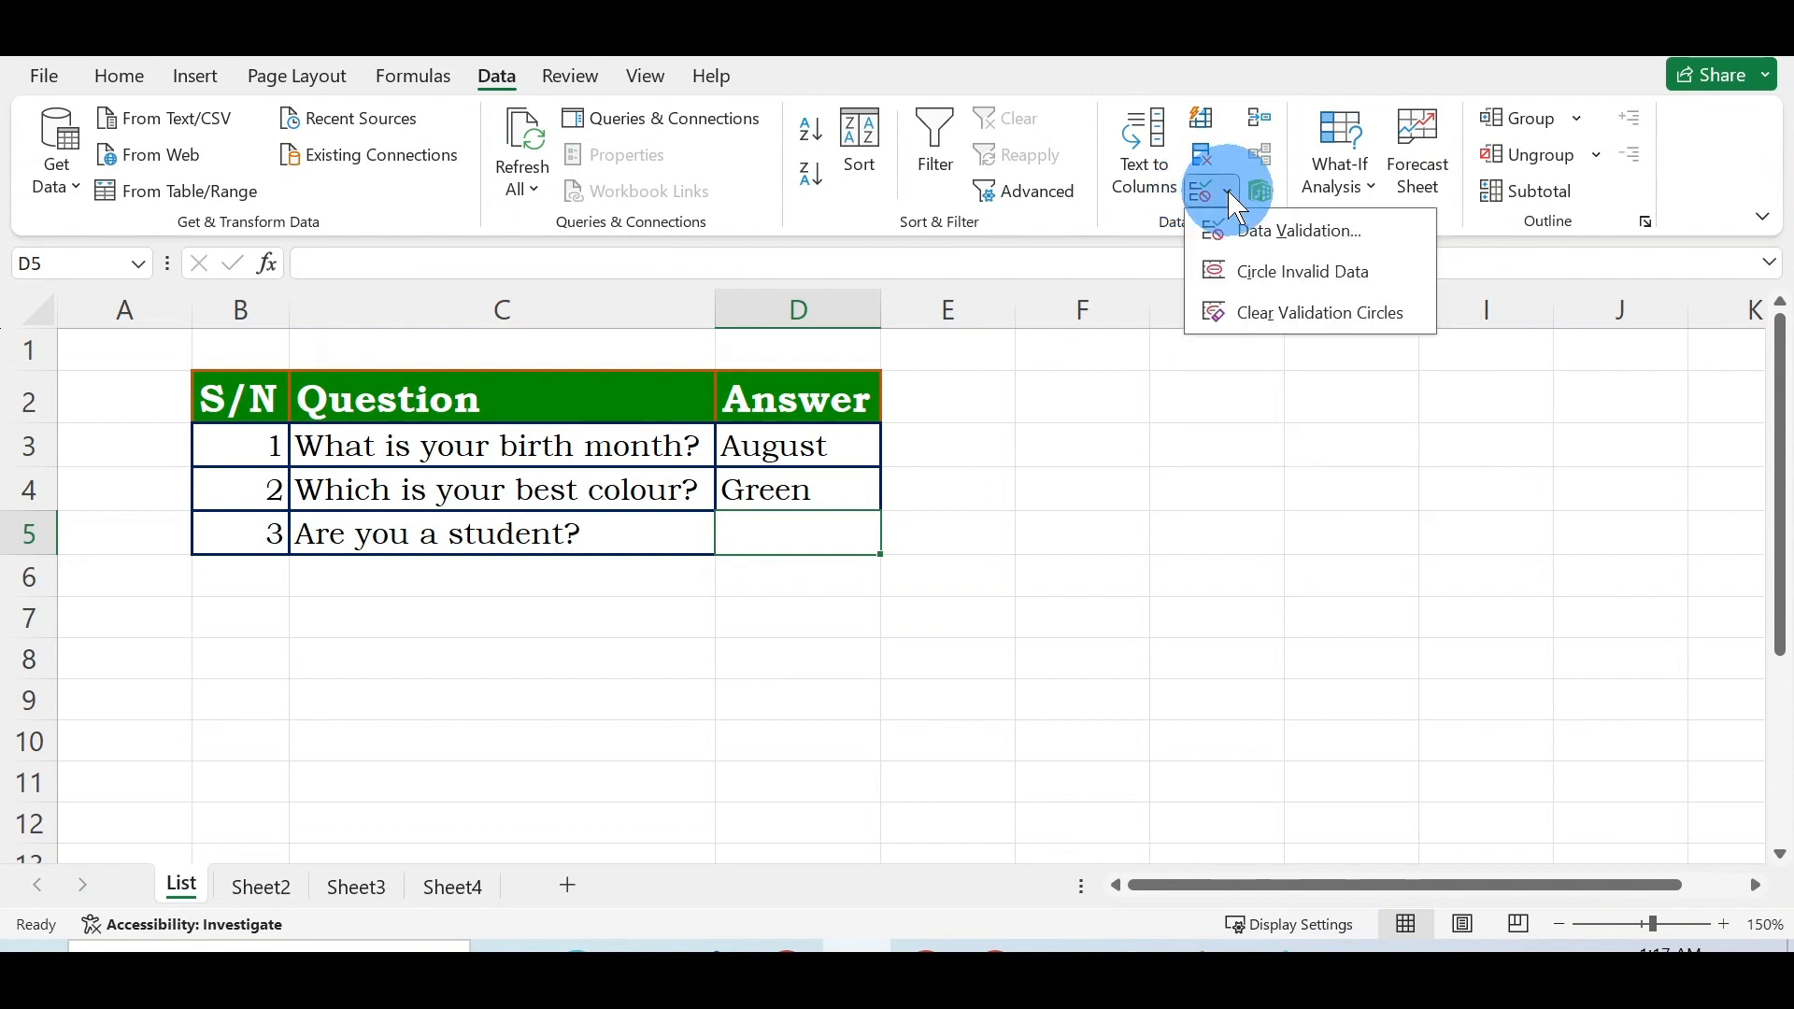
pyautogui.click(1253, 233)
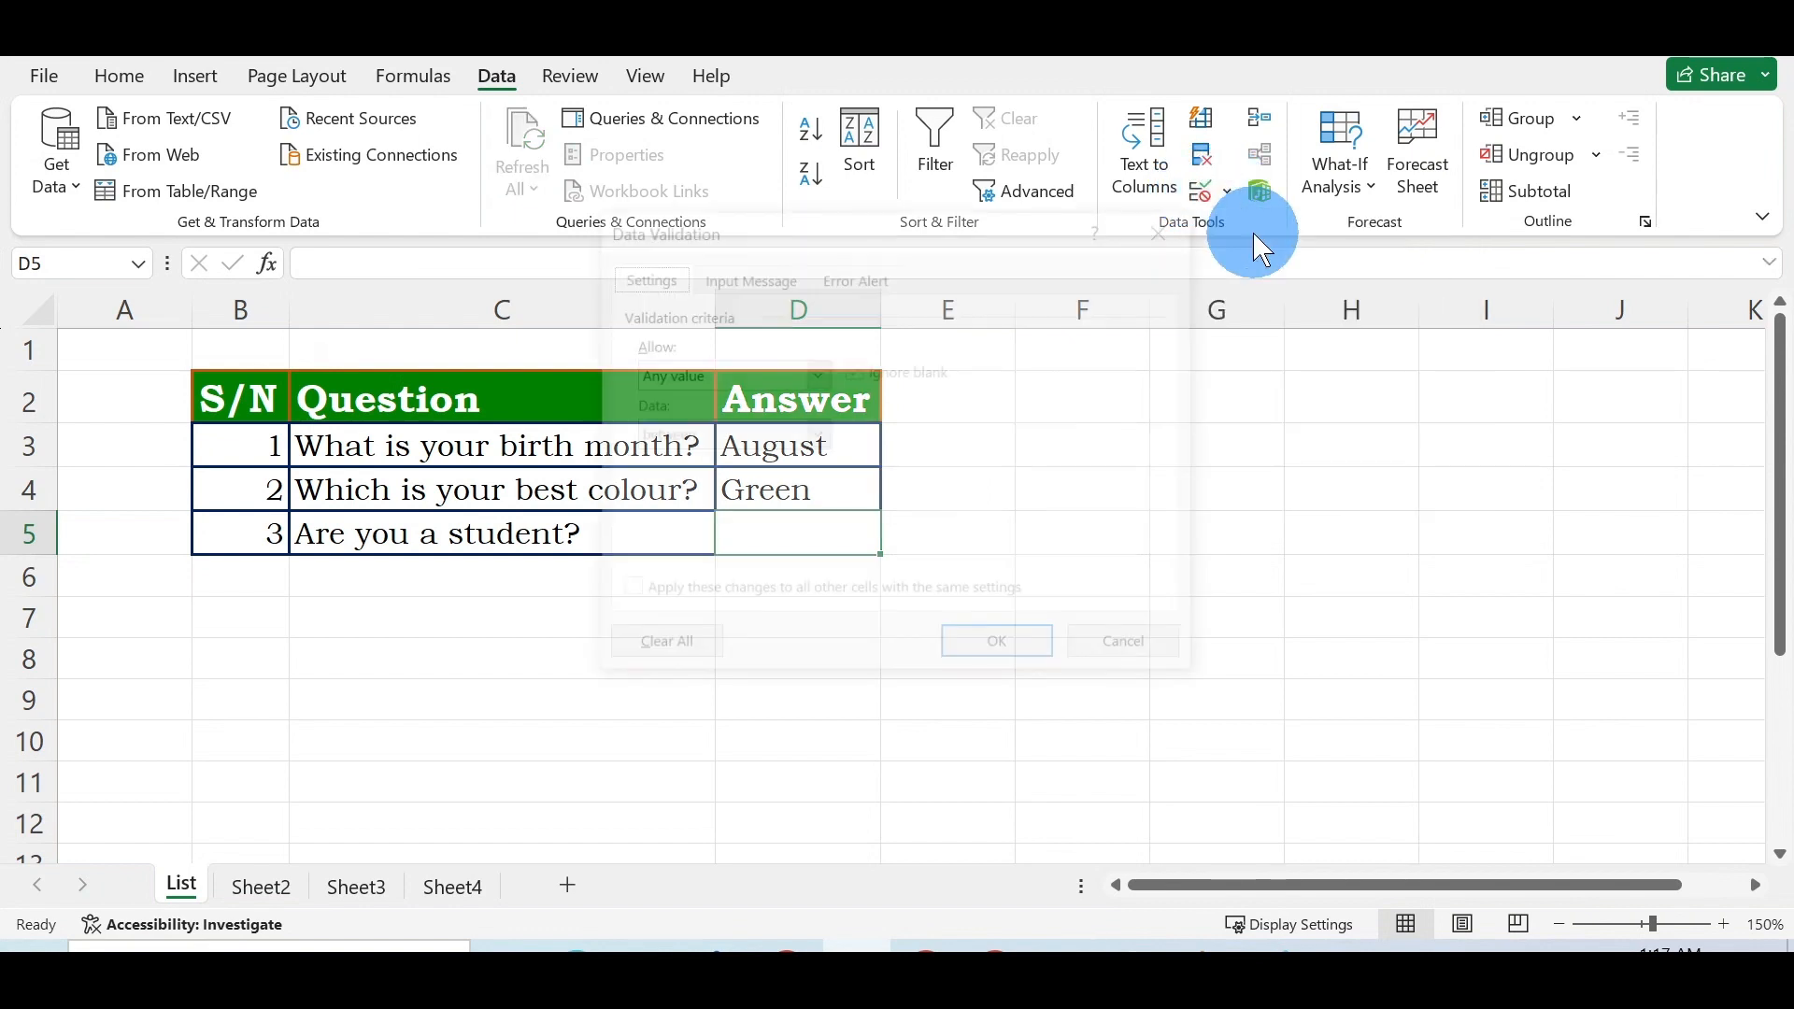
pyautogui.click(816, 375)
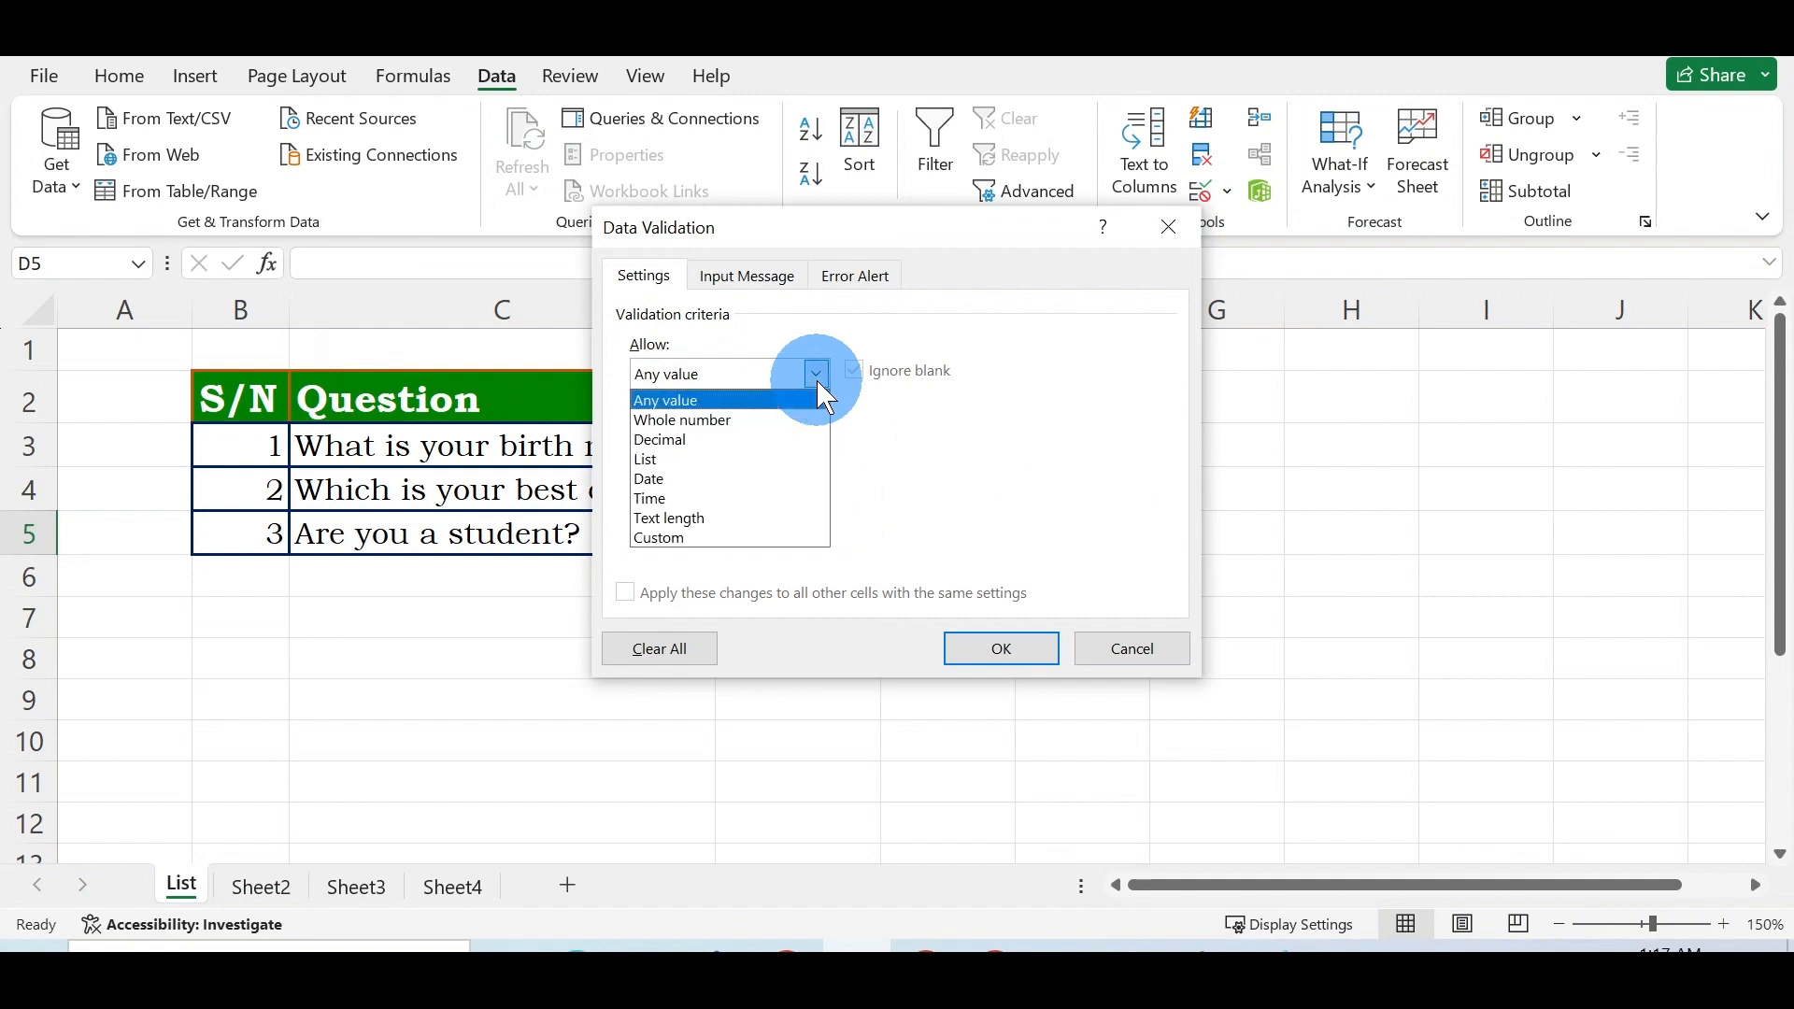
pyautogui.click(711, 459)
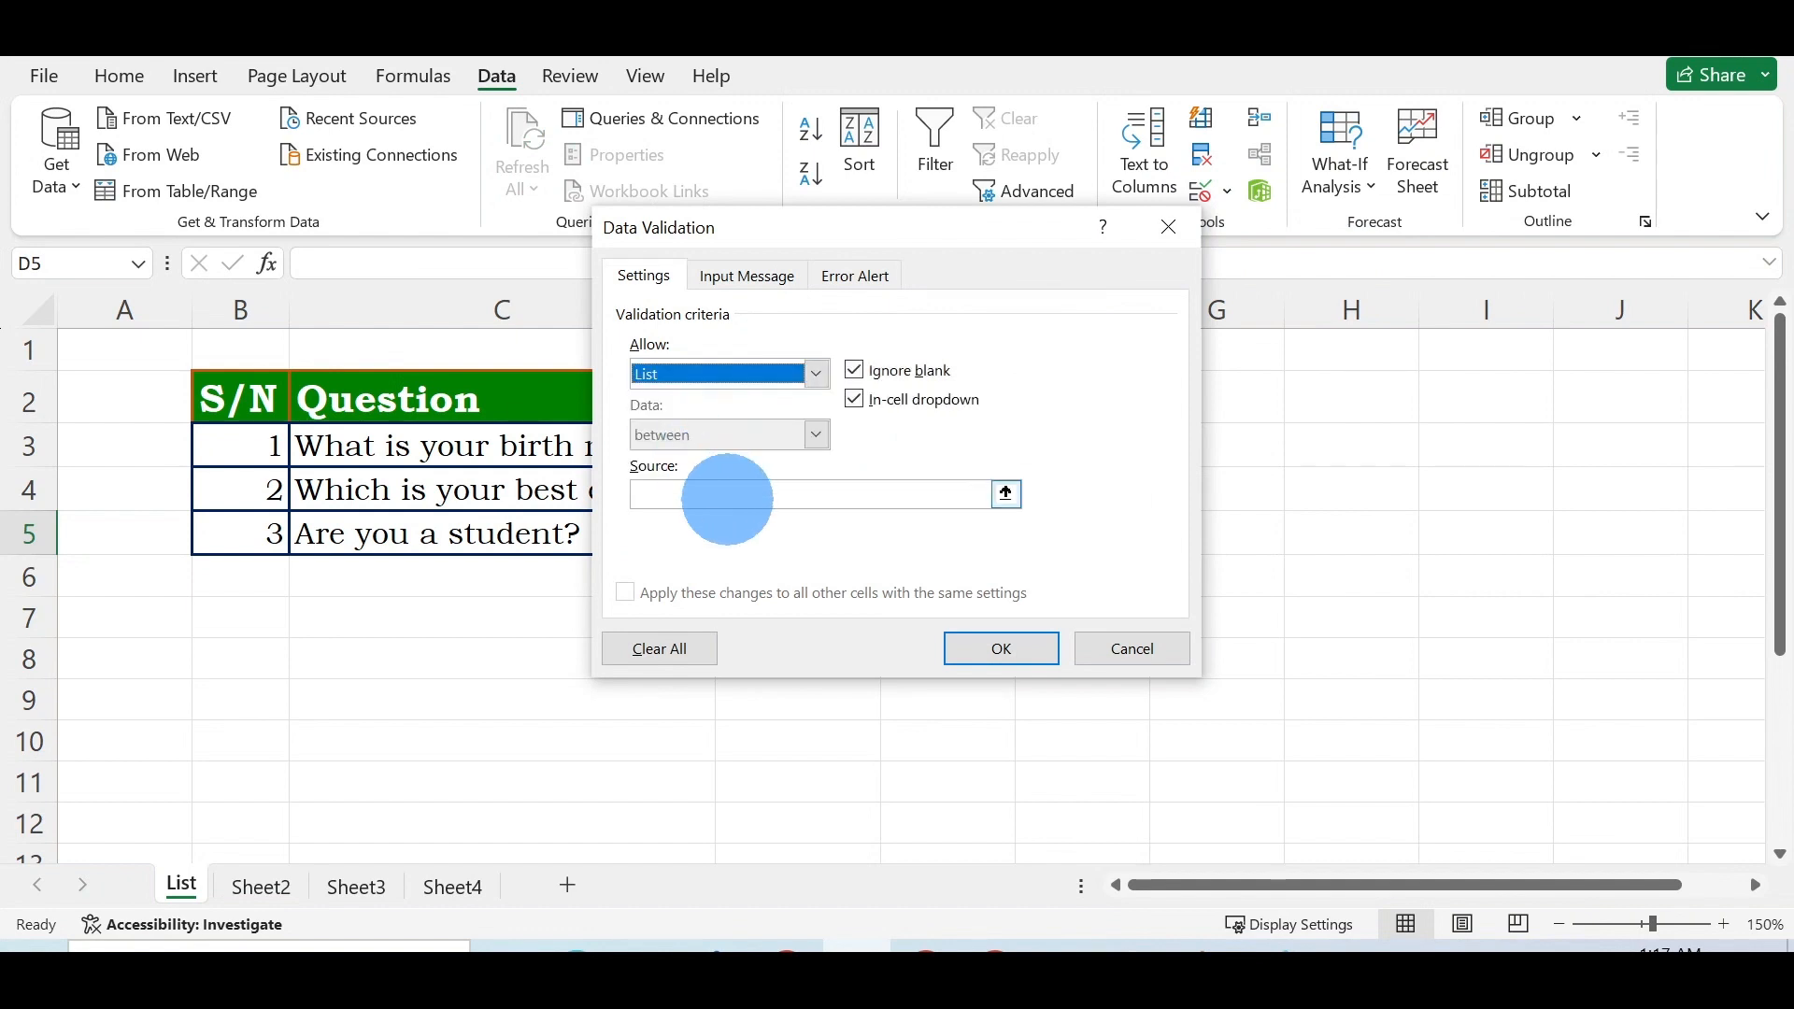
pyautogui.click(707, 500)
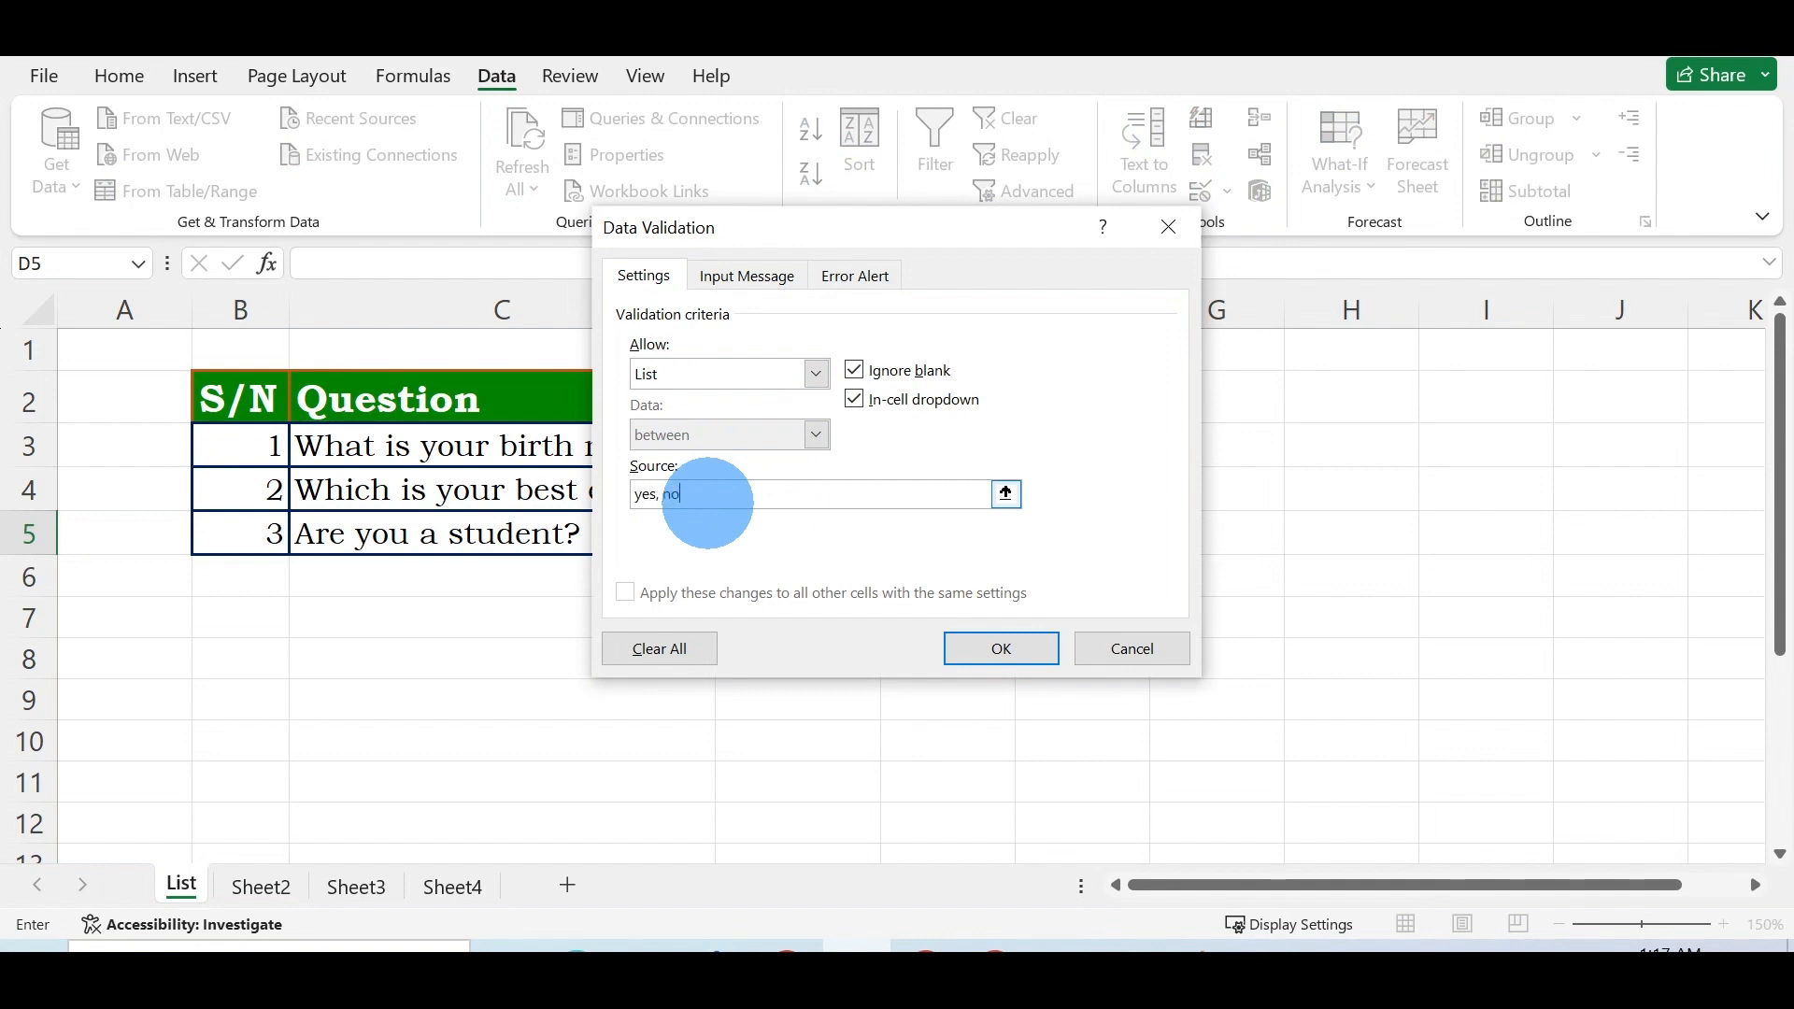
pyautogui.click(1016, 649)
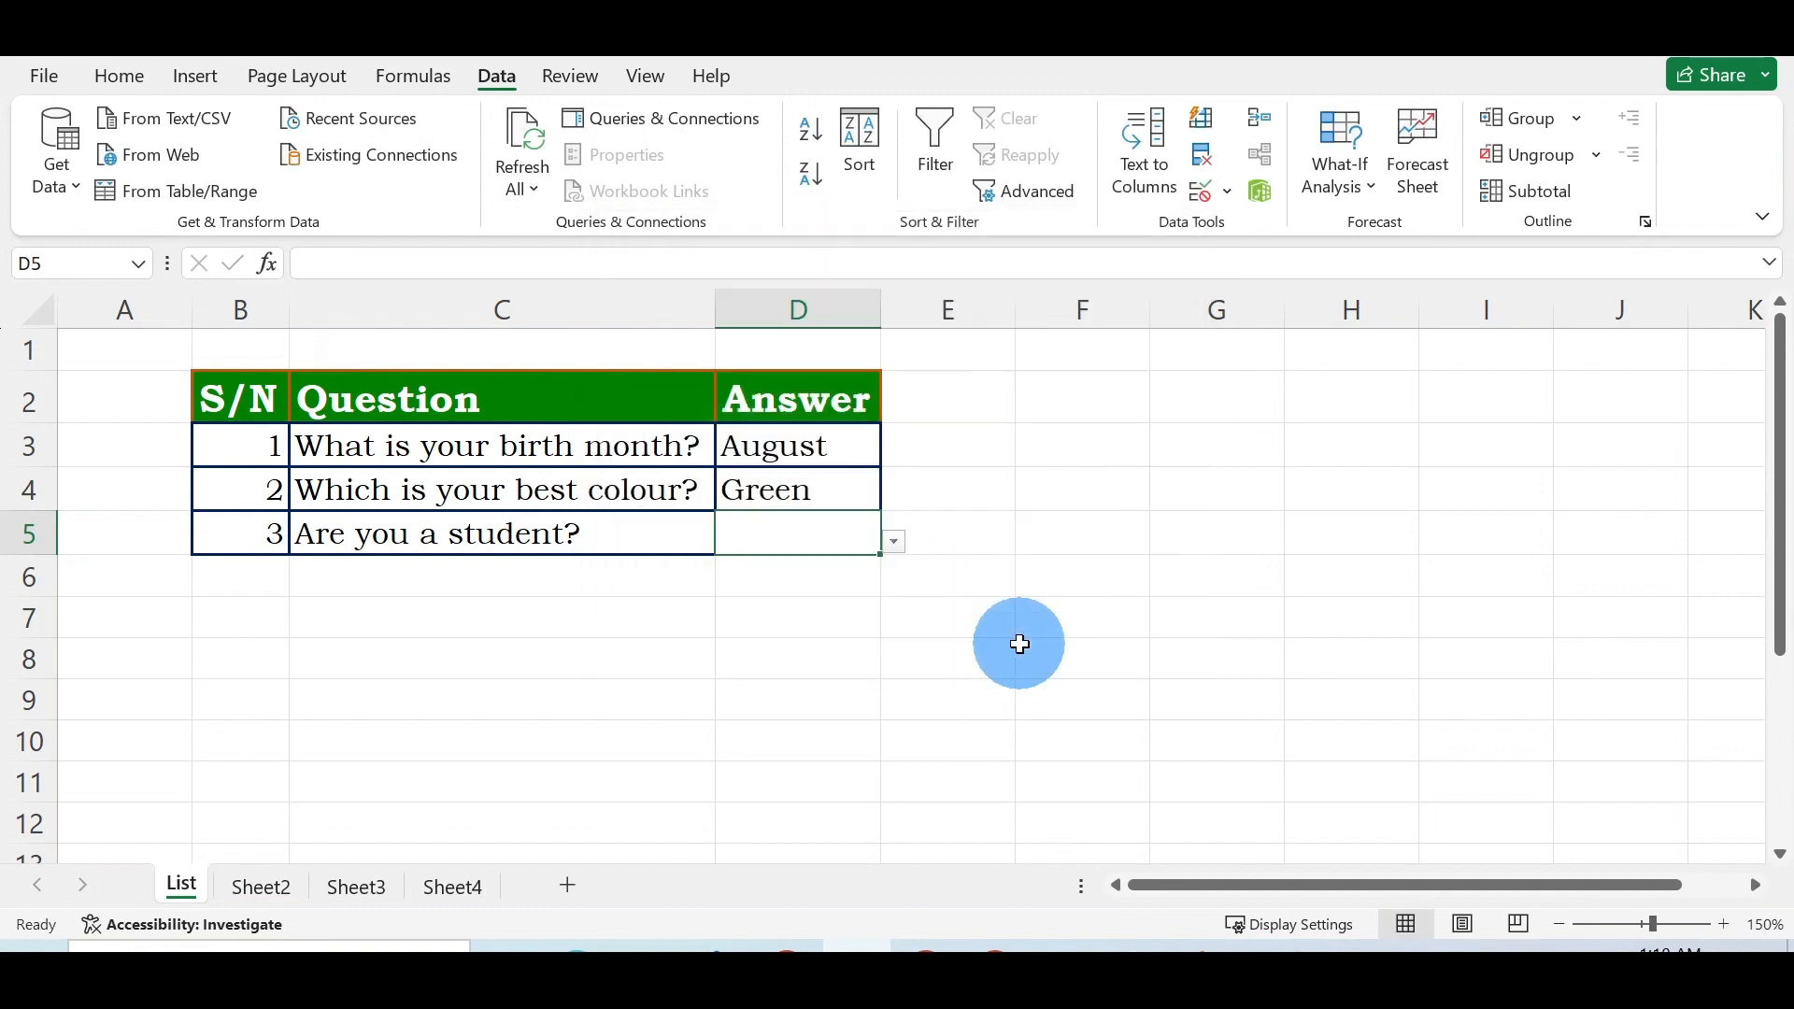
# Choose yes from D5's drop-down list as the student answer, and replace it with no from the same list.
pyautogui.click(895, 542)
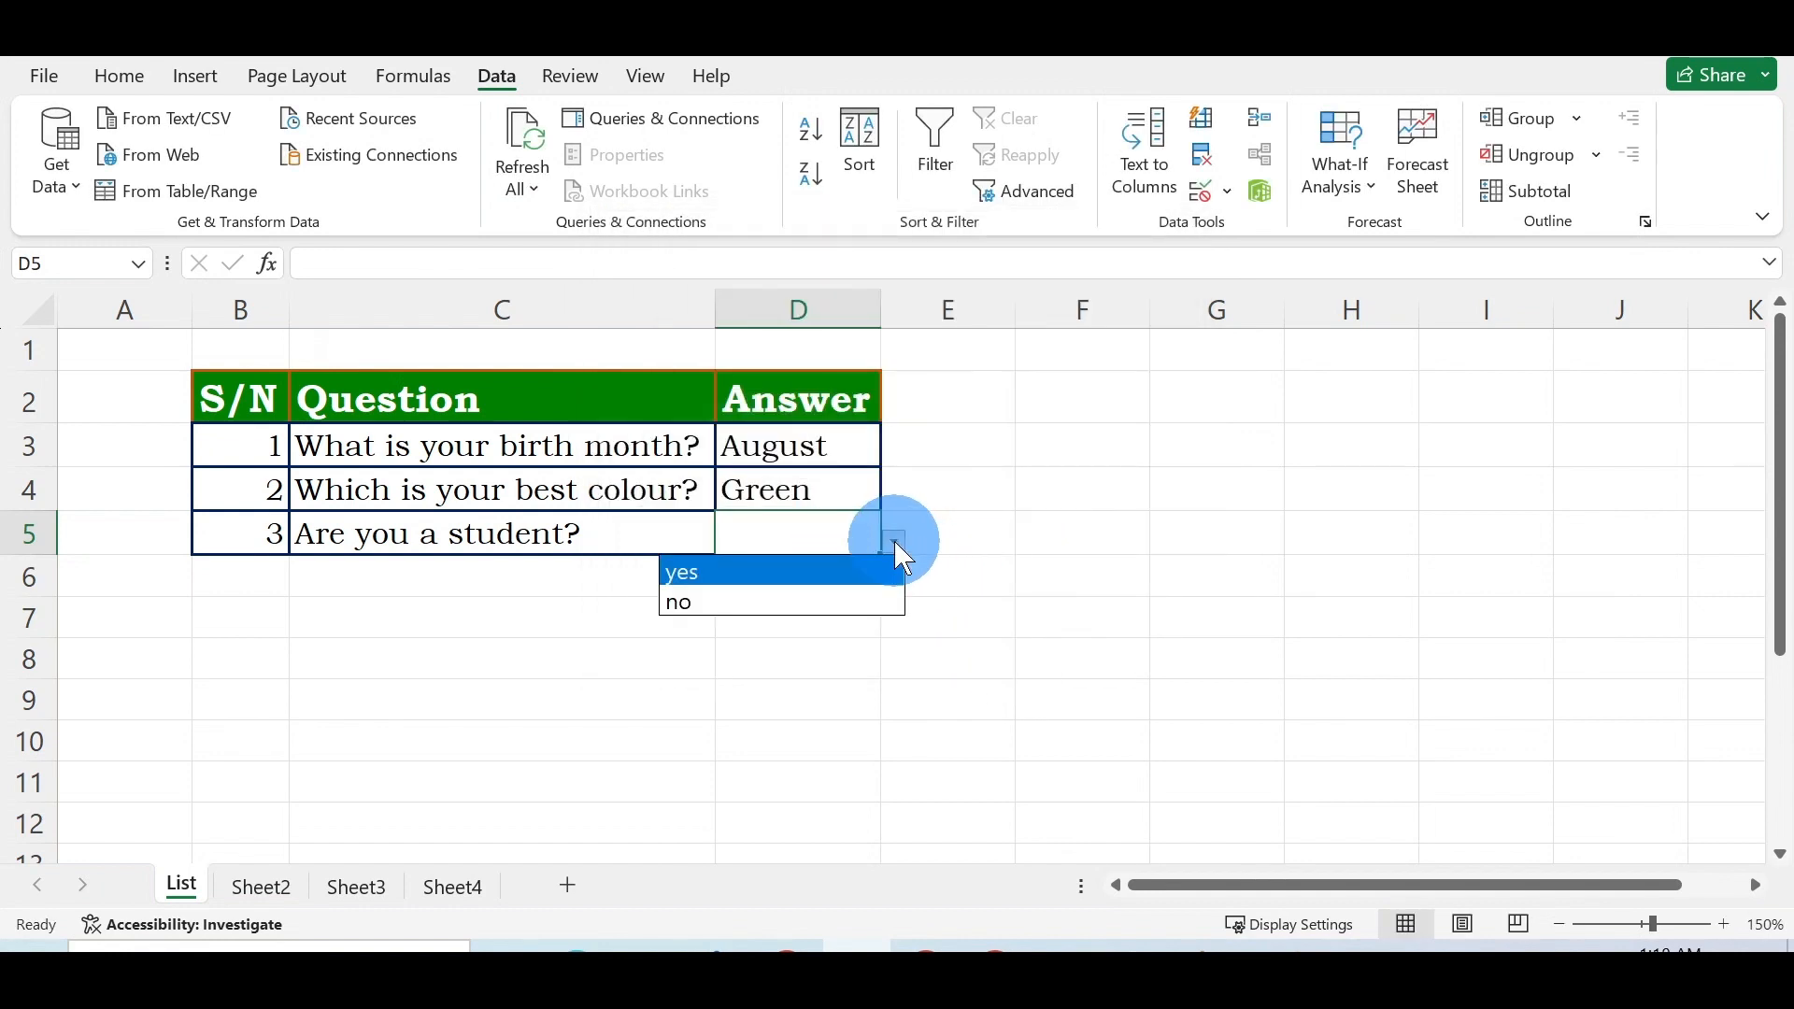
pyautogui.click(799, 568)
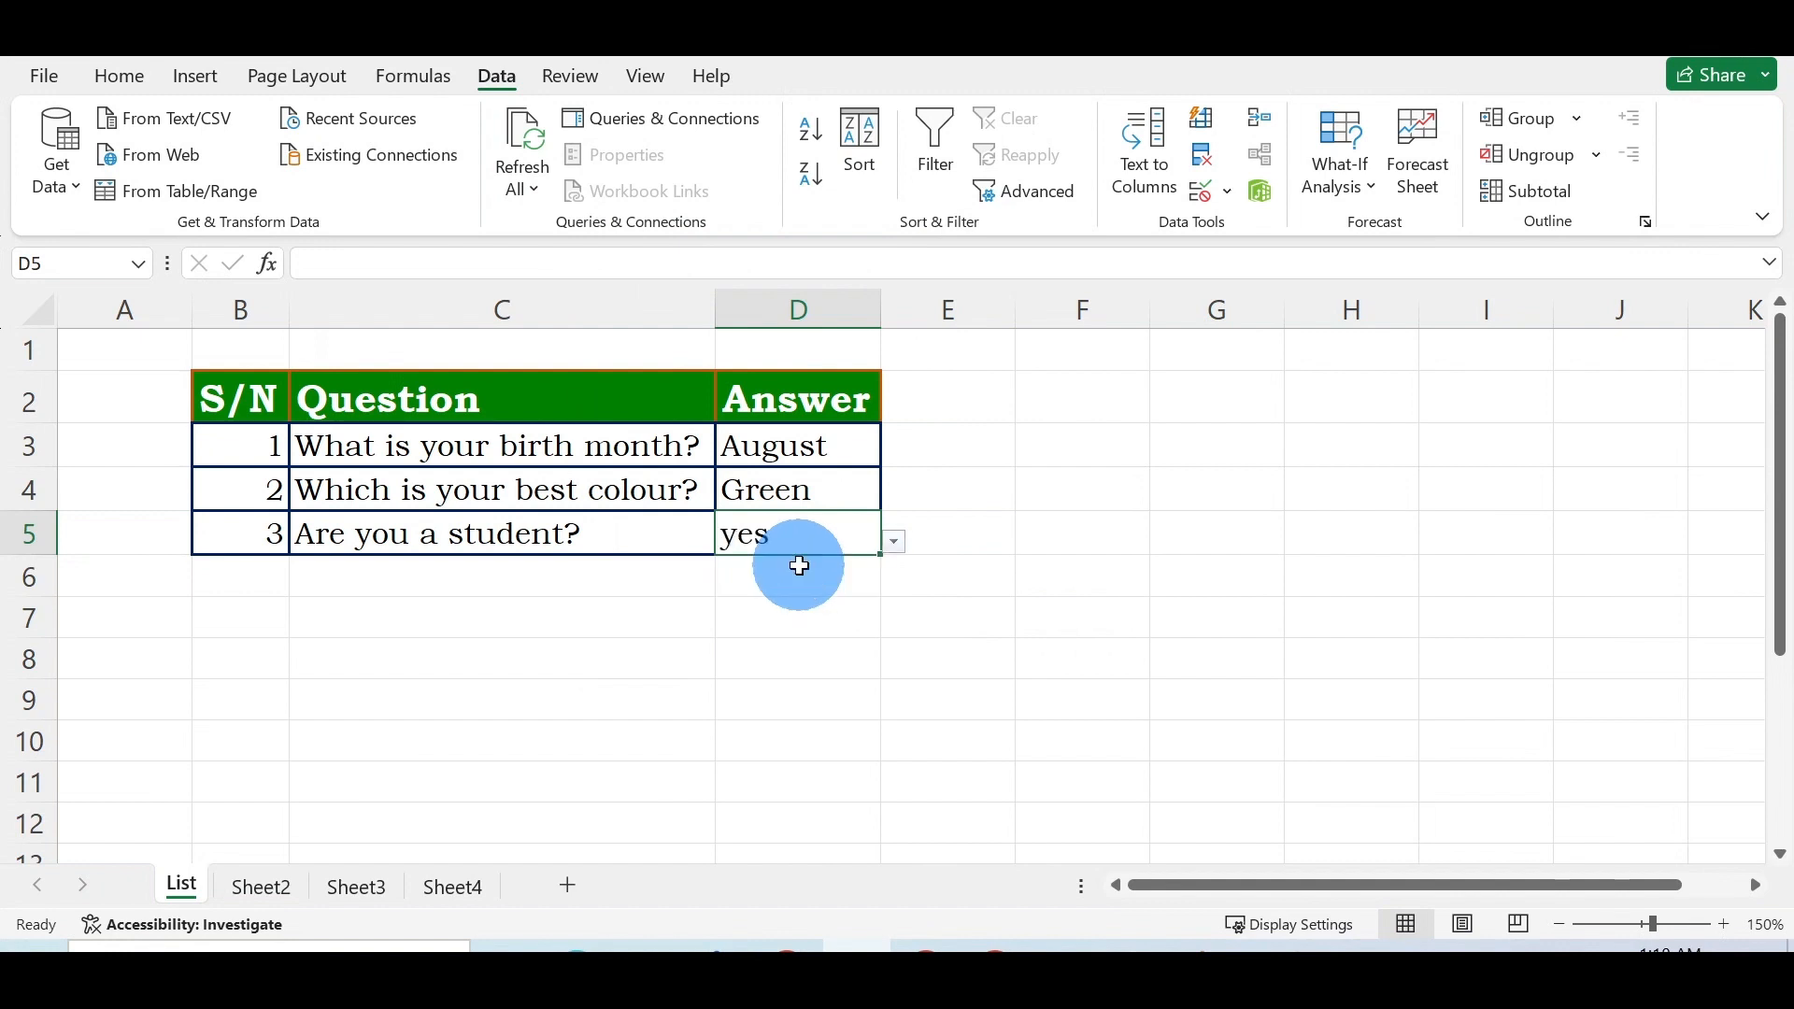
pyautogui.click(894, 542)
pyautogui.click(814, 603)
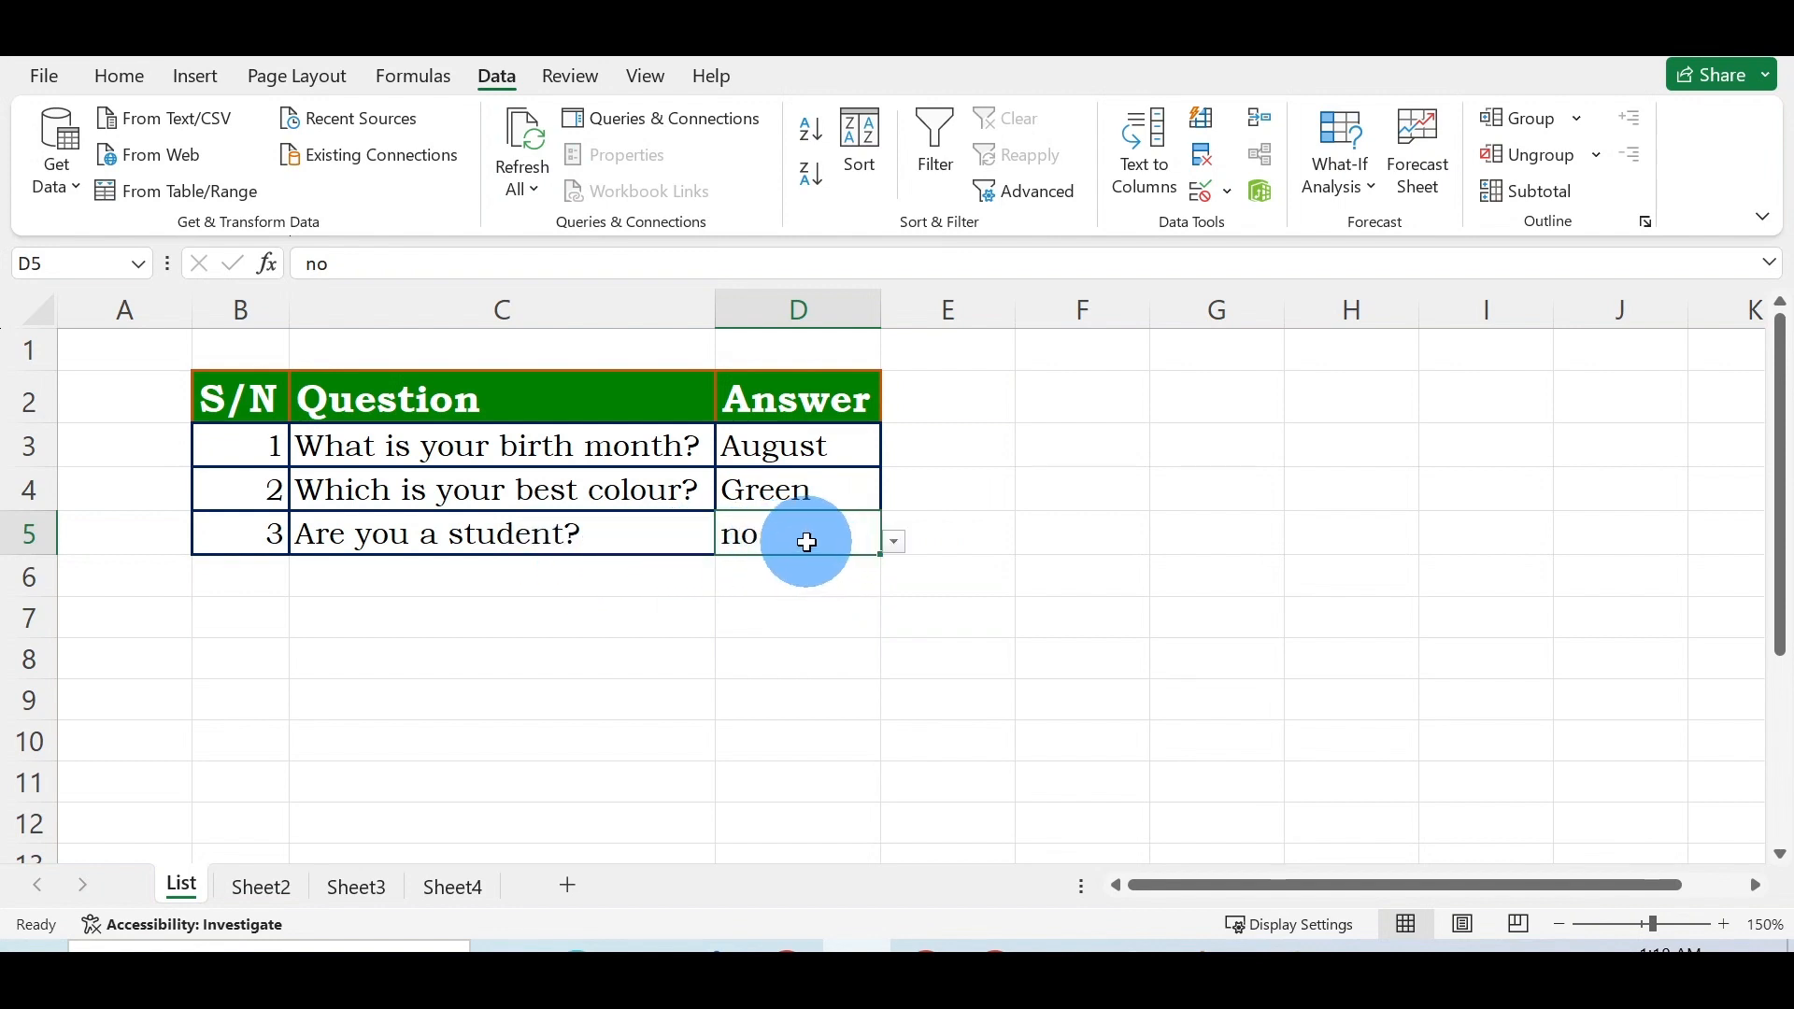
pyautogui.click(901, 561)
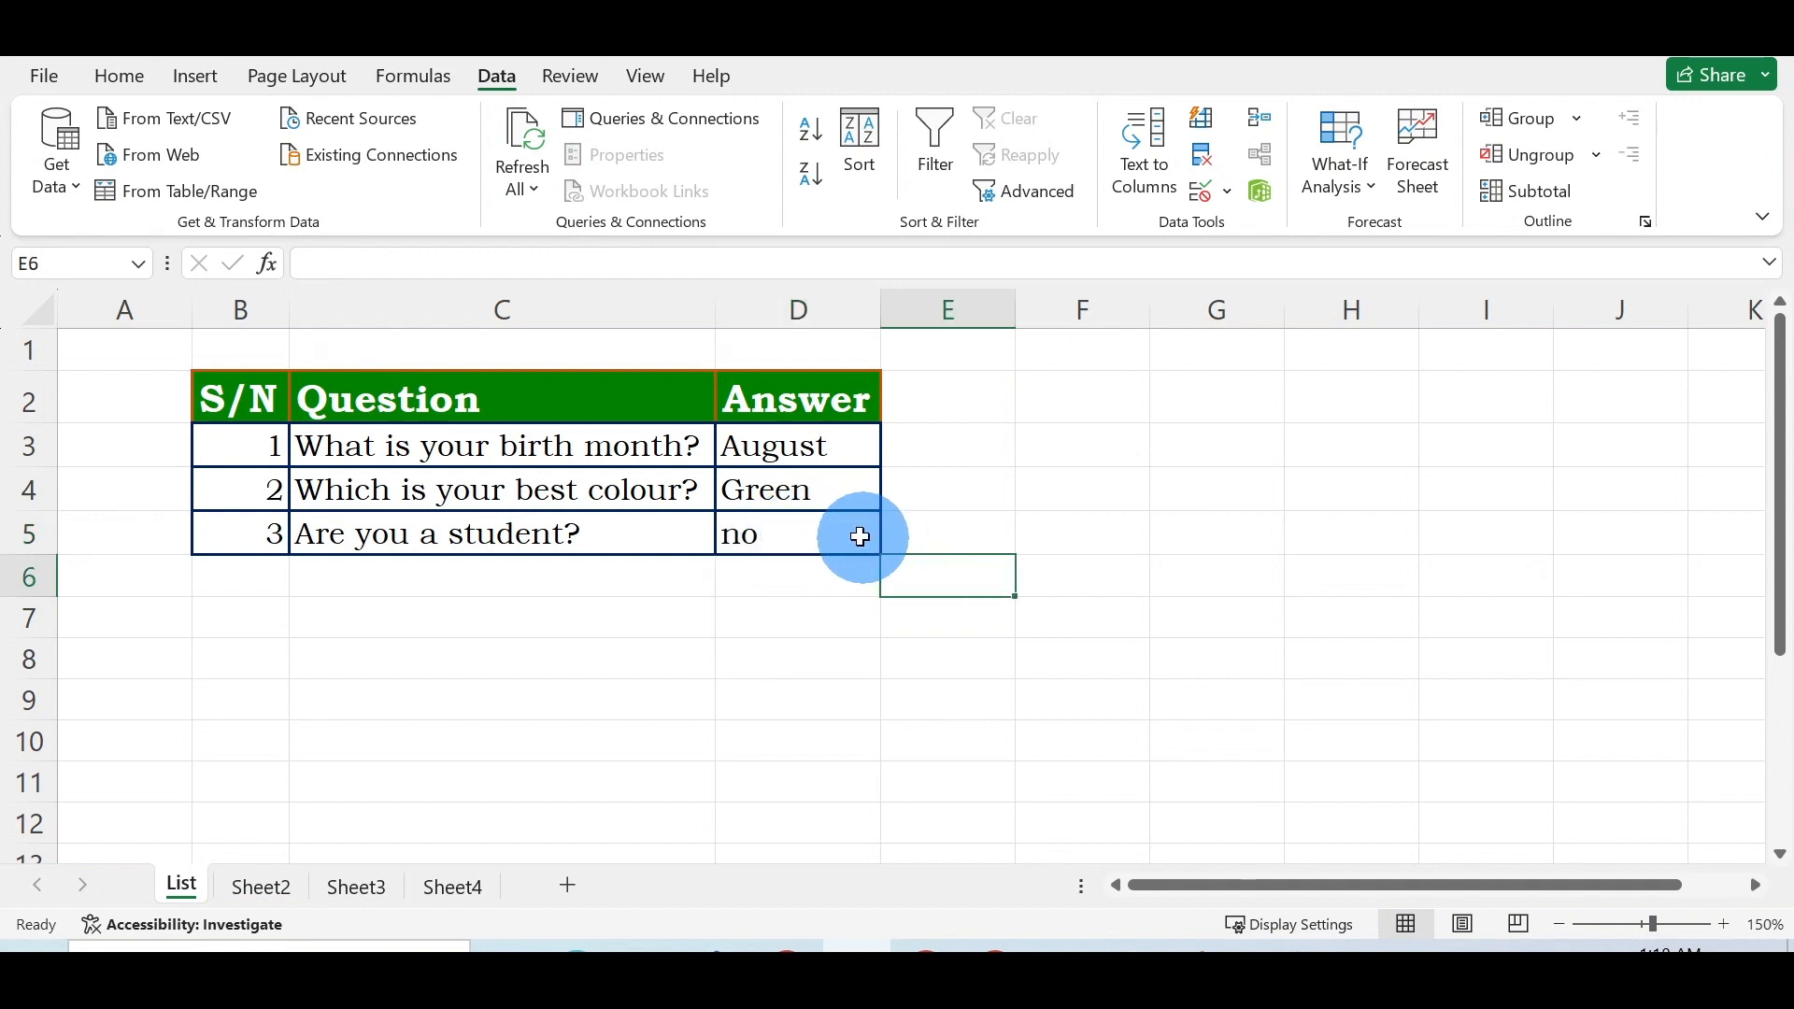
pyautogui.click(858, 538)
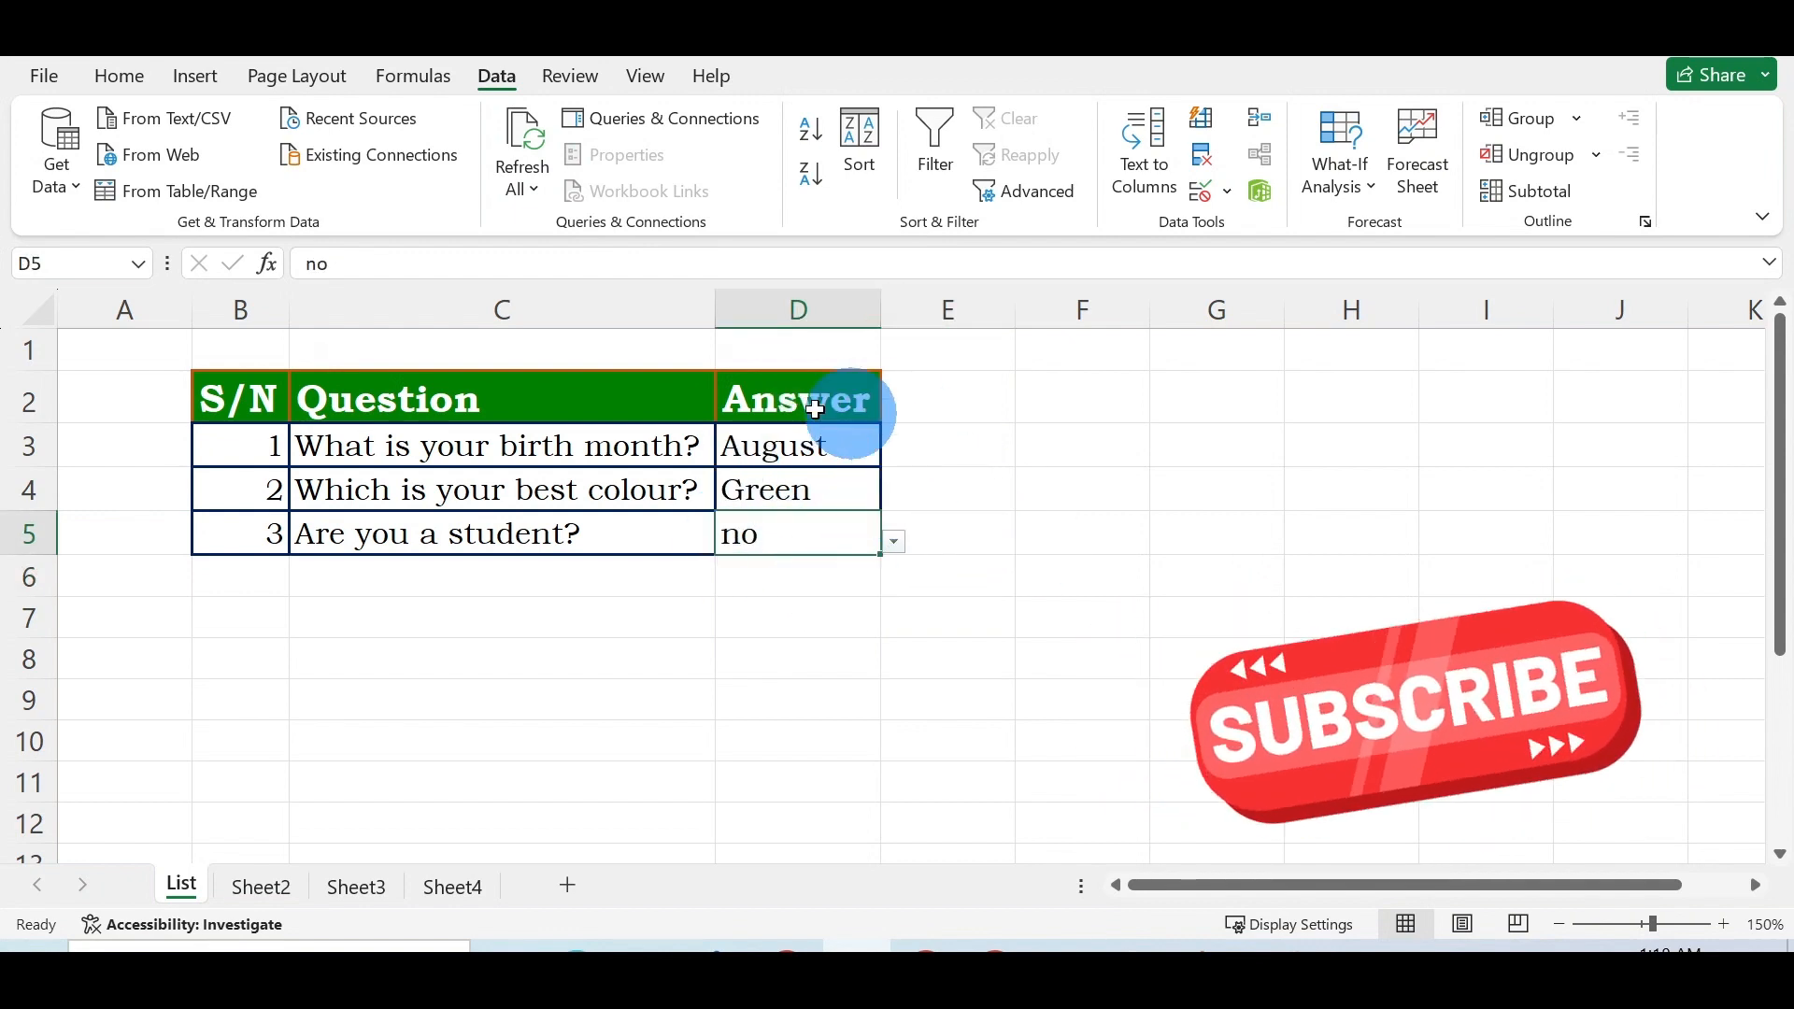